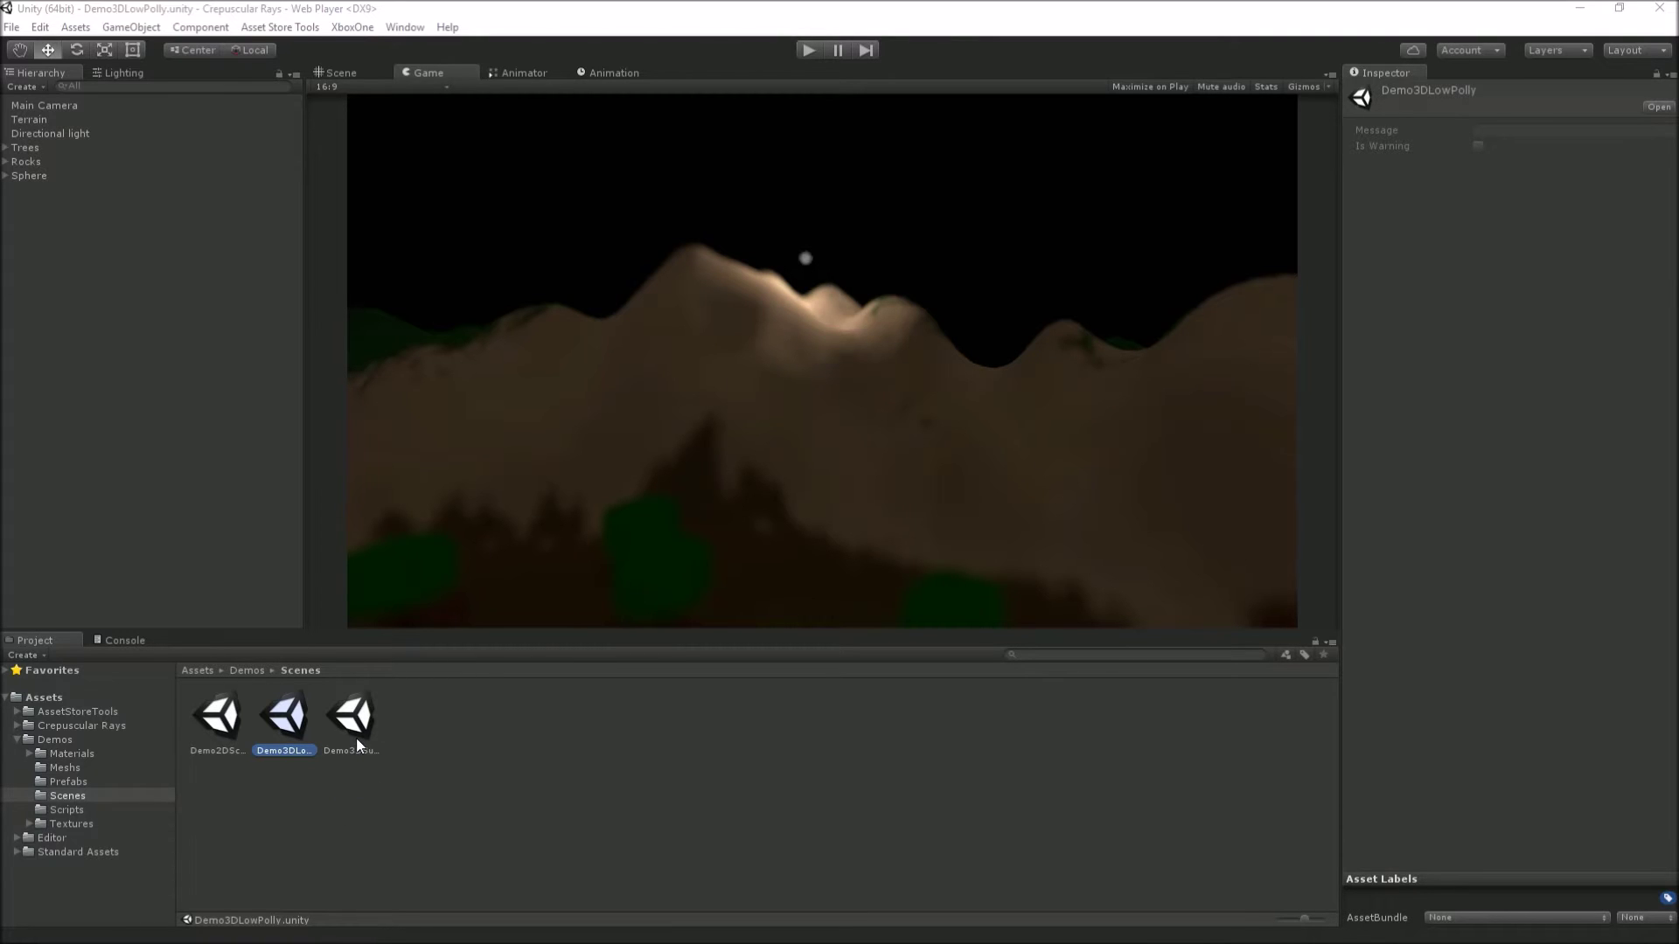
- Select Demo3DSunScene and show the terrain, trees and light in the Scene view
key("Right")
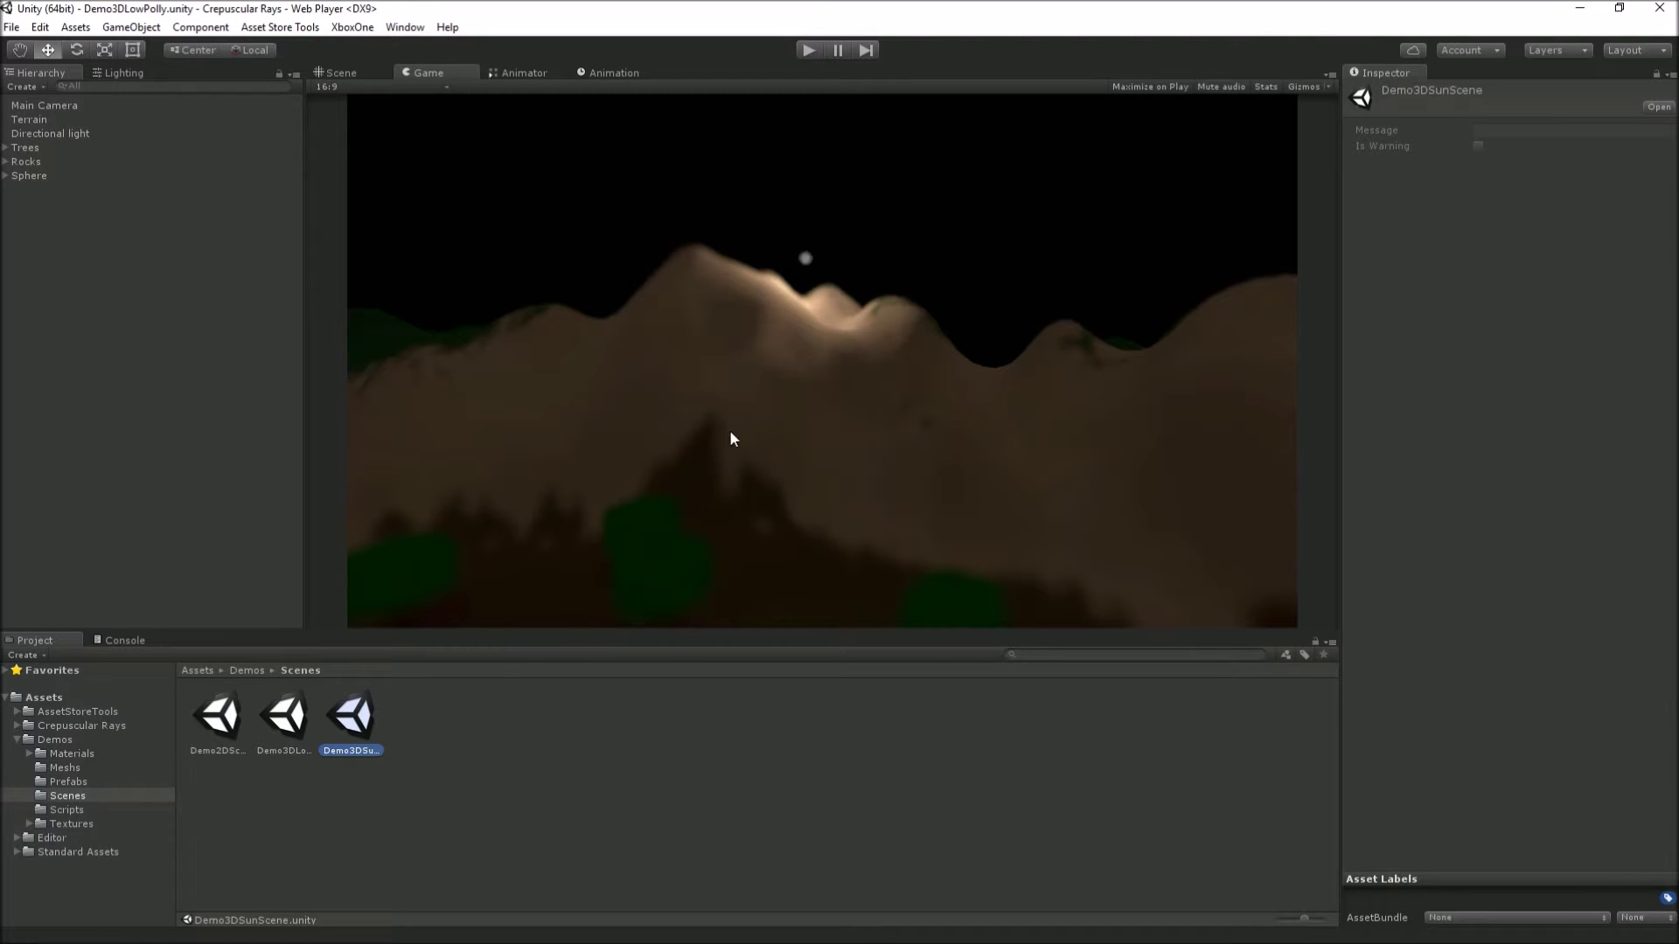
left_click(337, 73)
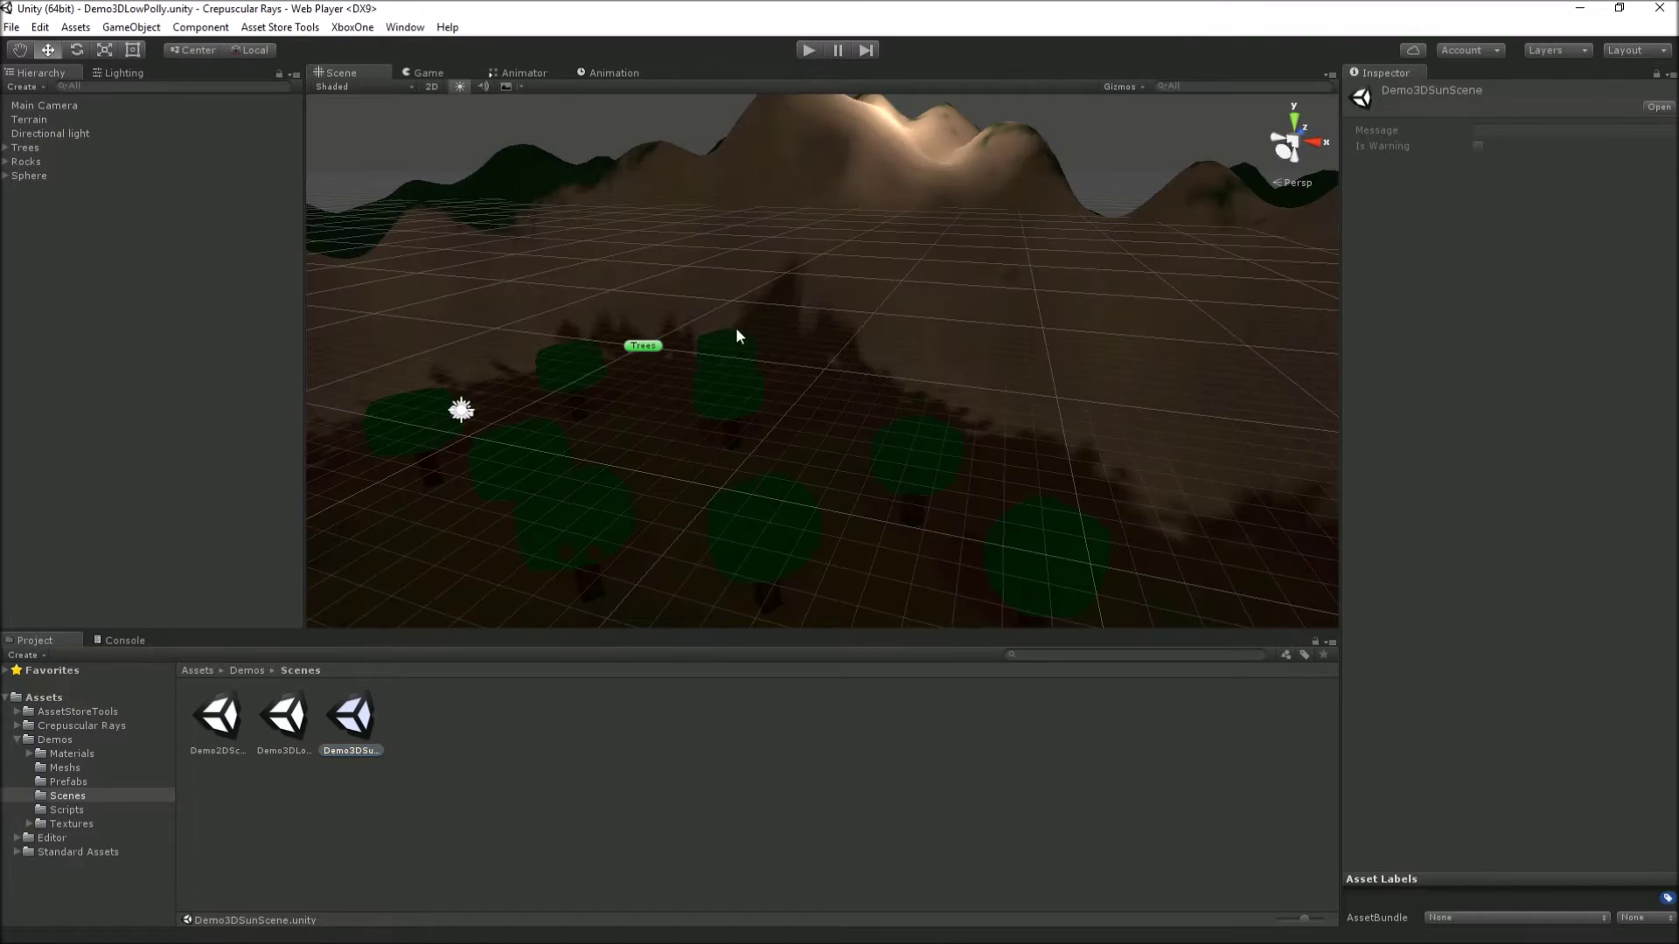
left_click_drag(737, 333, 1017, 208, "alt")
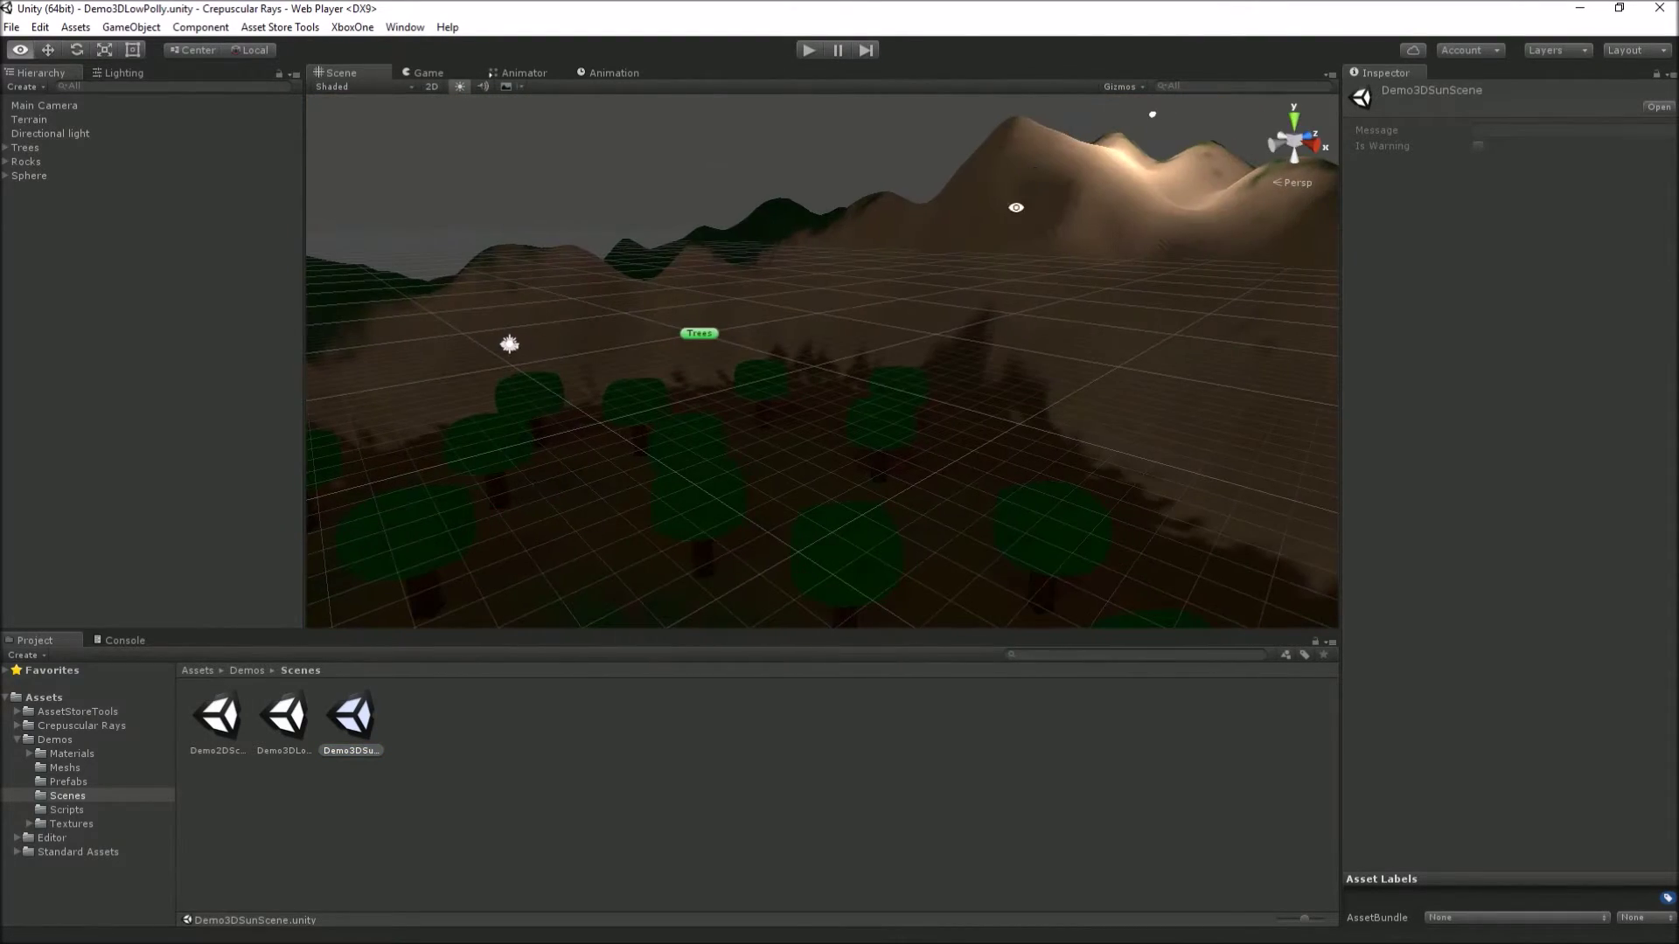
left_click_drag(753, 374, 761, 423, "alt")
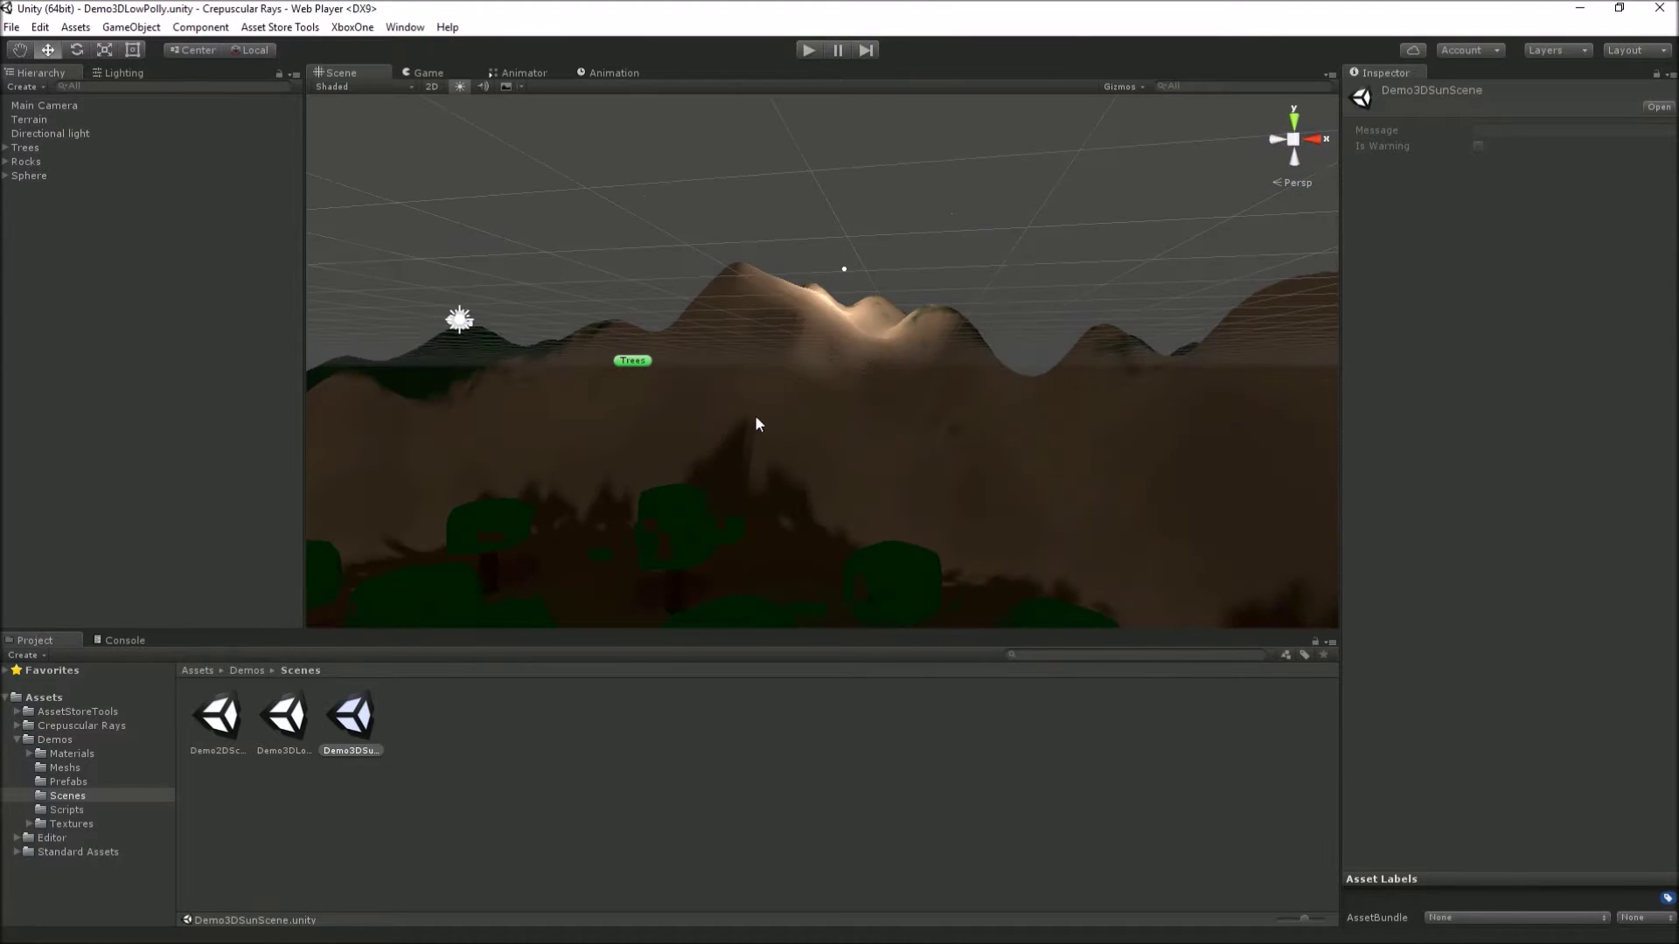
left_click_drag(612, 417, 614, 385, "alt")
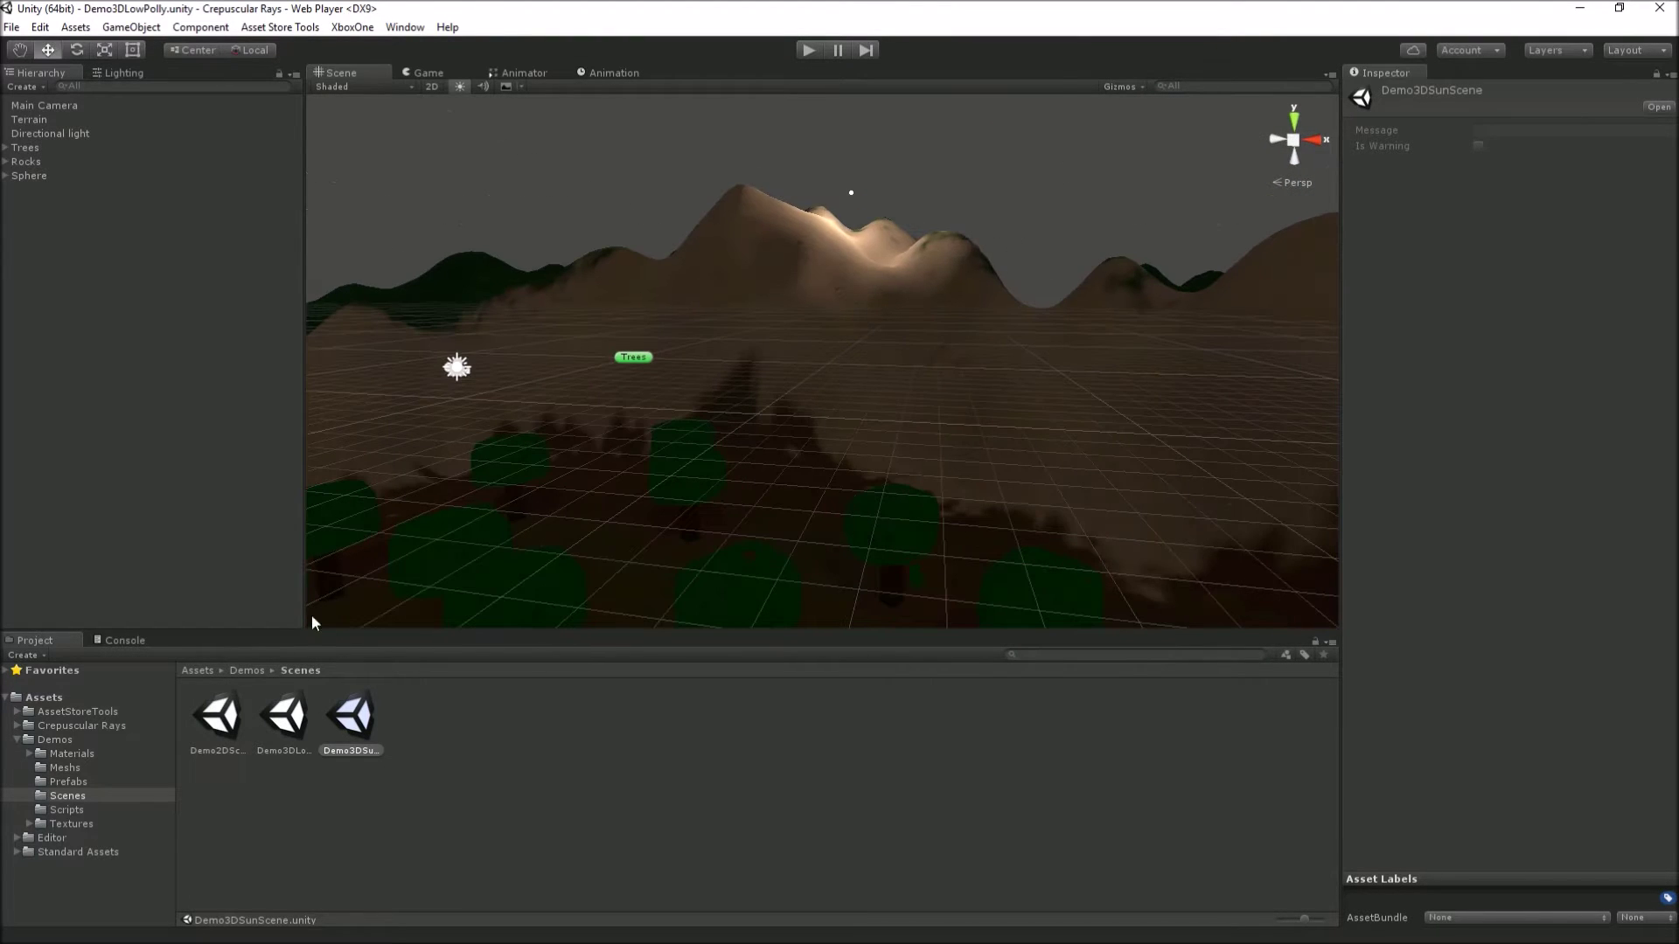
left_click(224, 710)
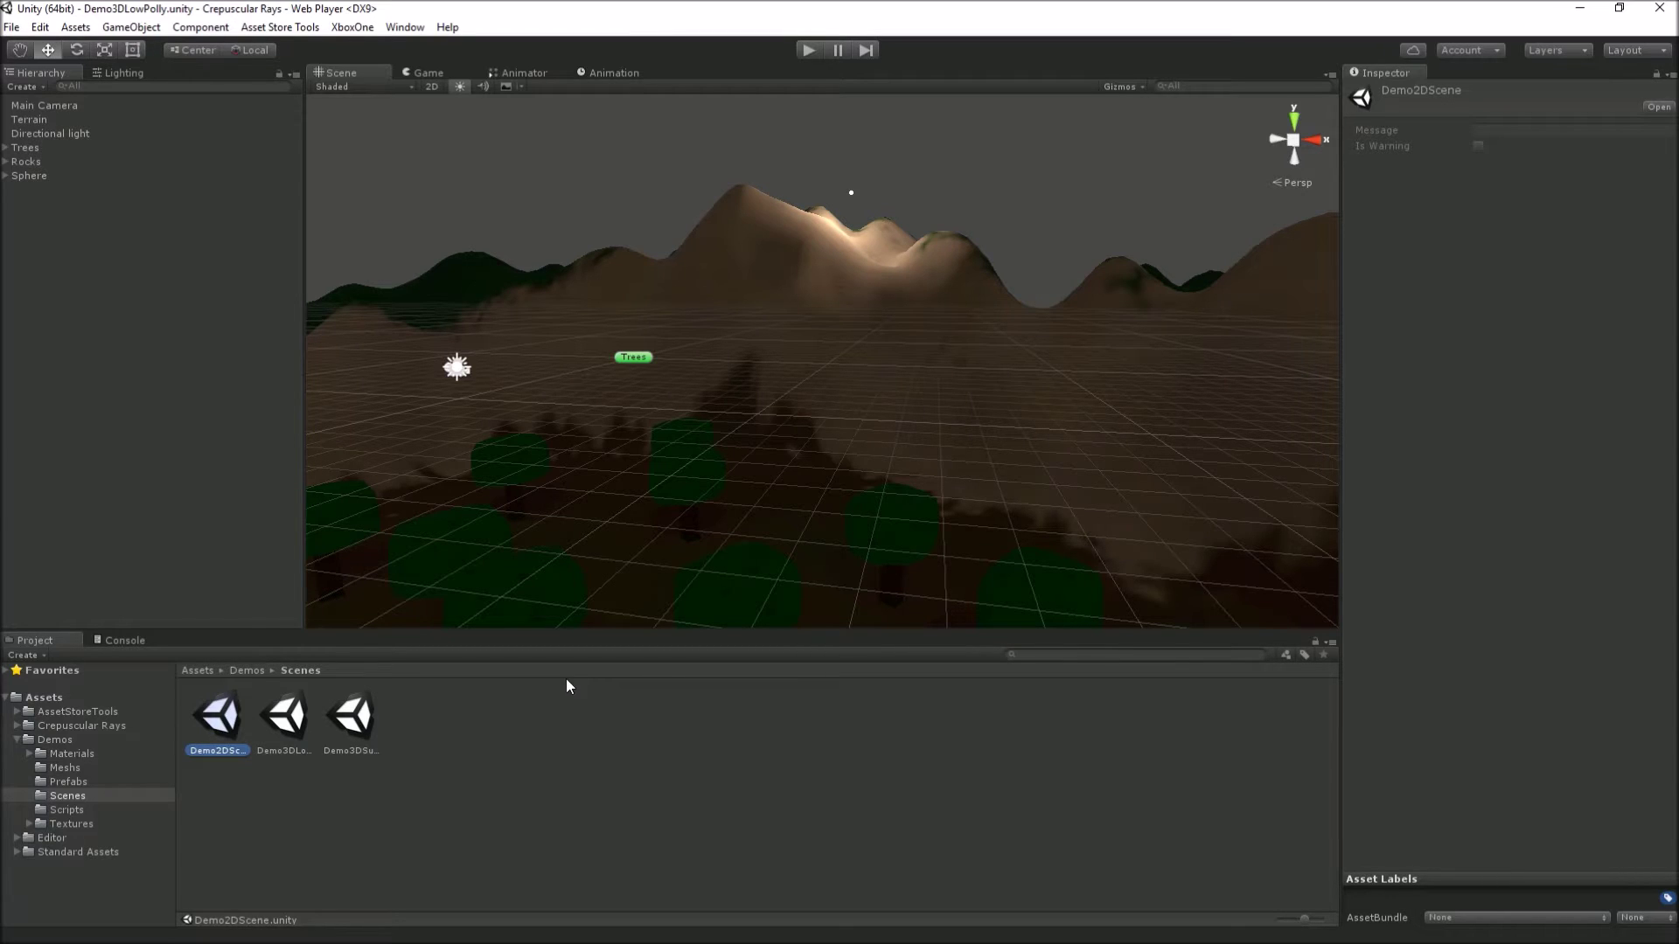
left_click(285, 719)
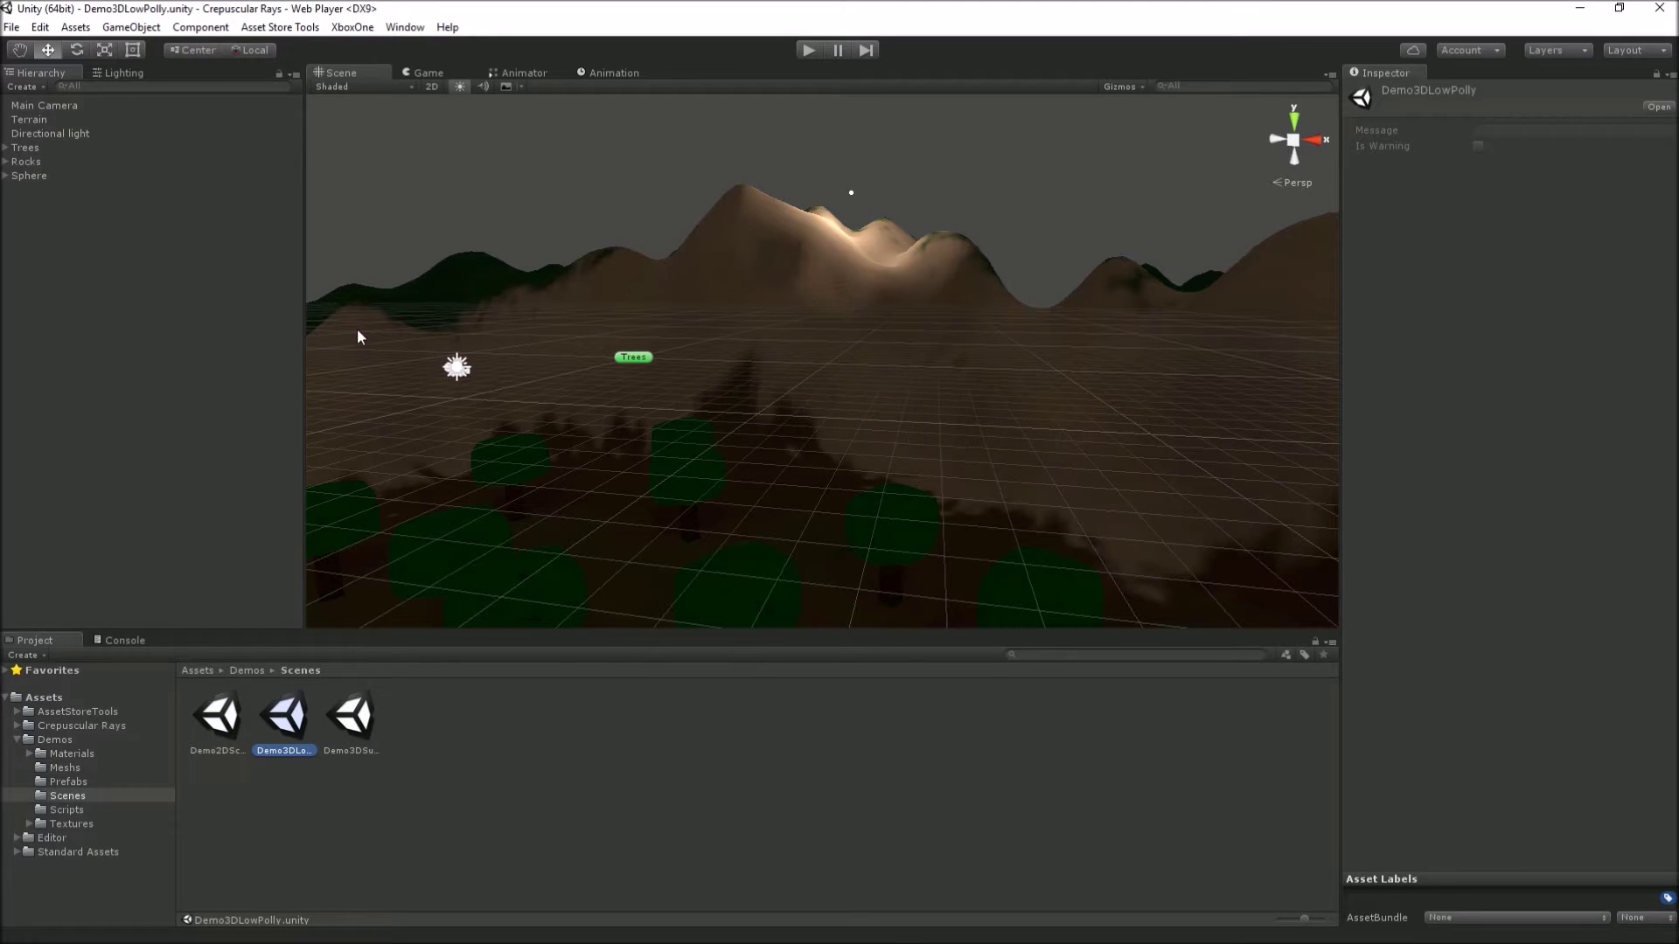
- Select the Sphere, then inspect the Main Camera's Character Controller and its Look At Target sphere
left_click(26, 175)
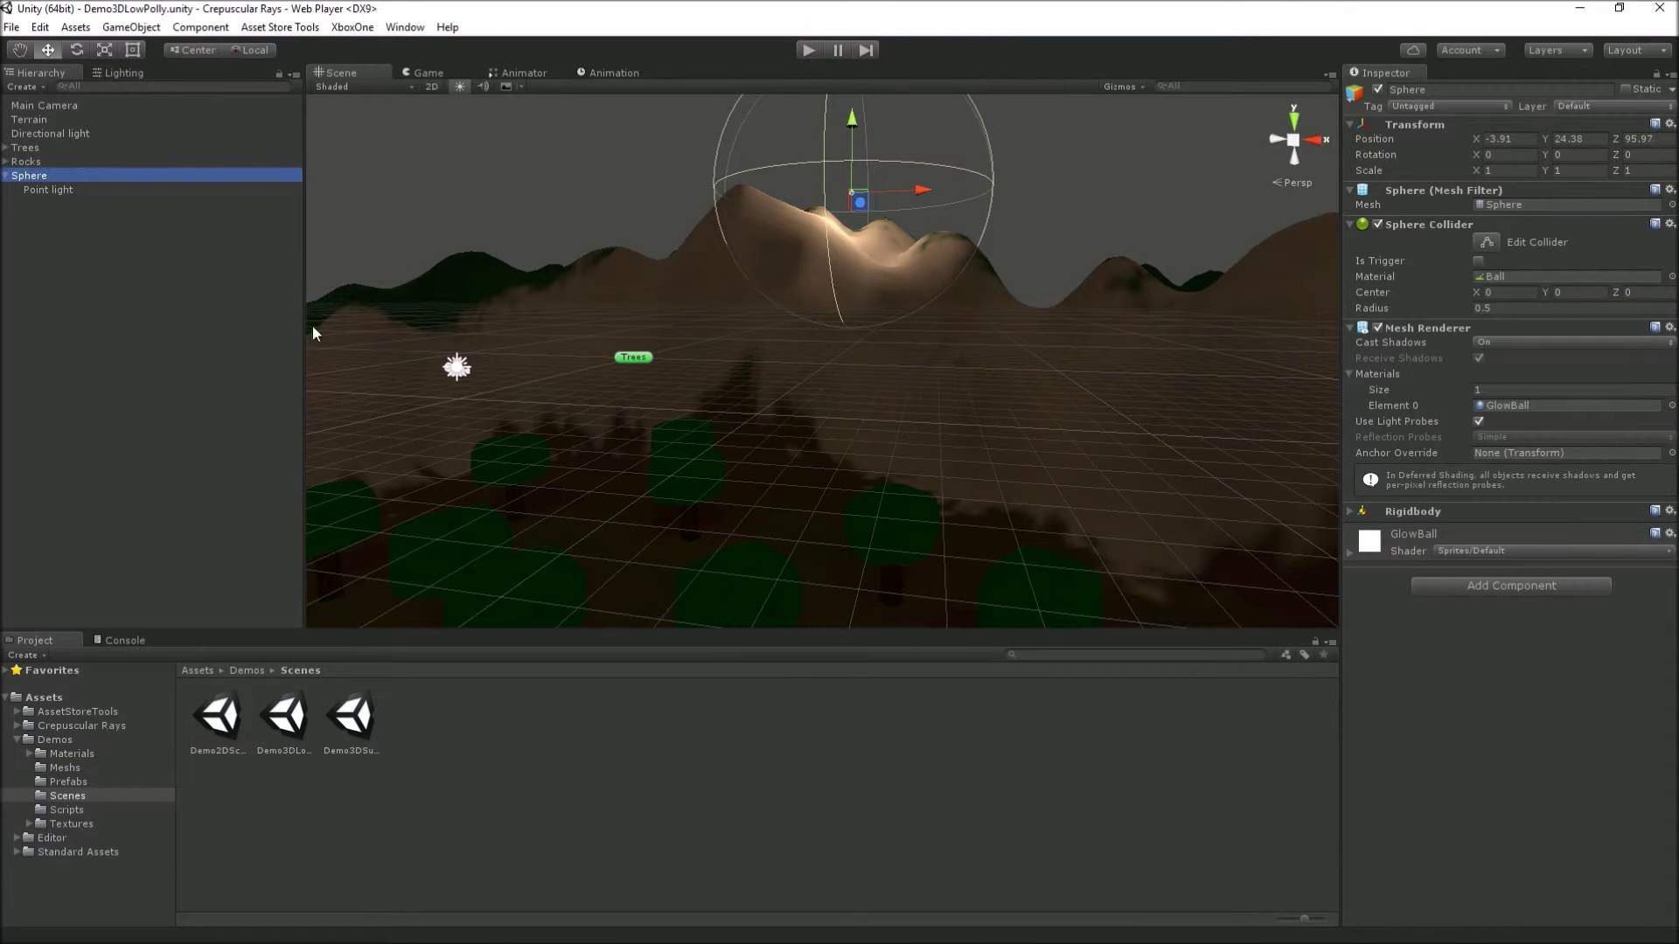
left_click(55, 105)
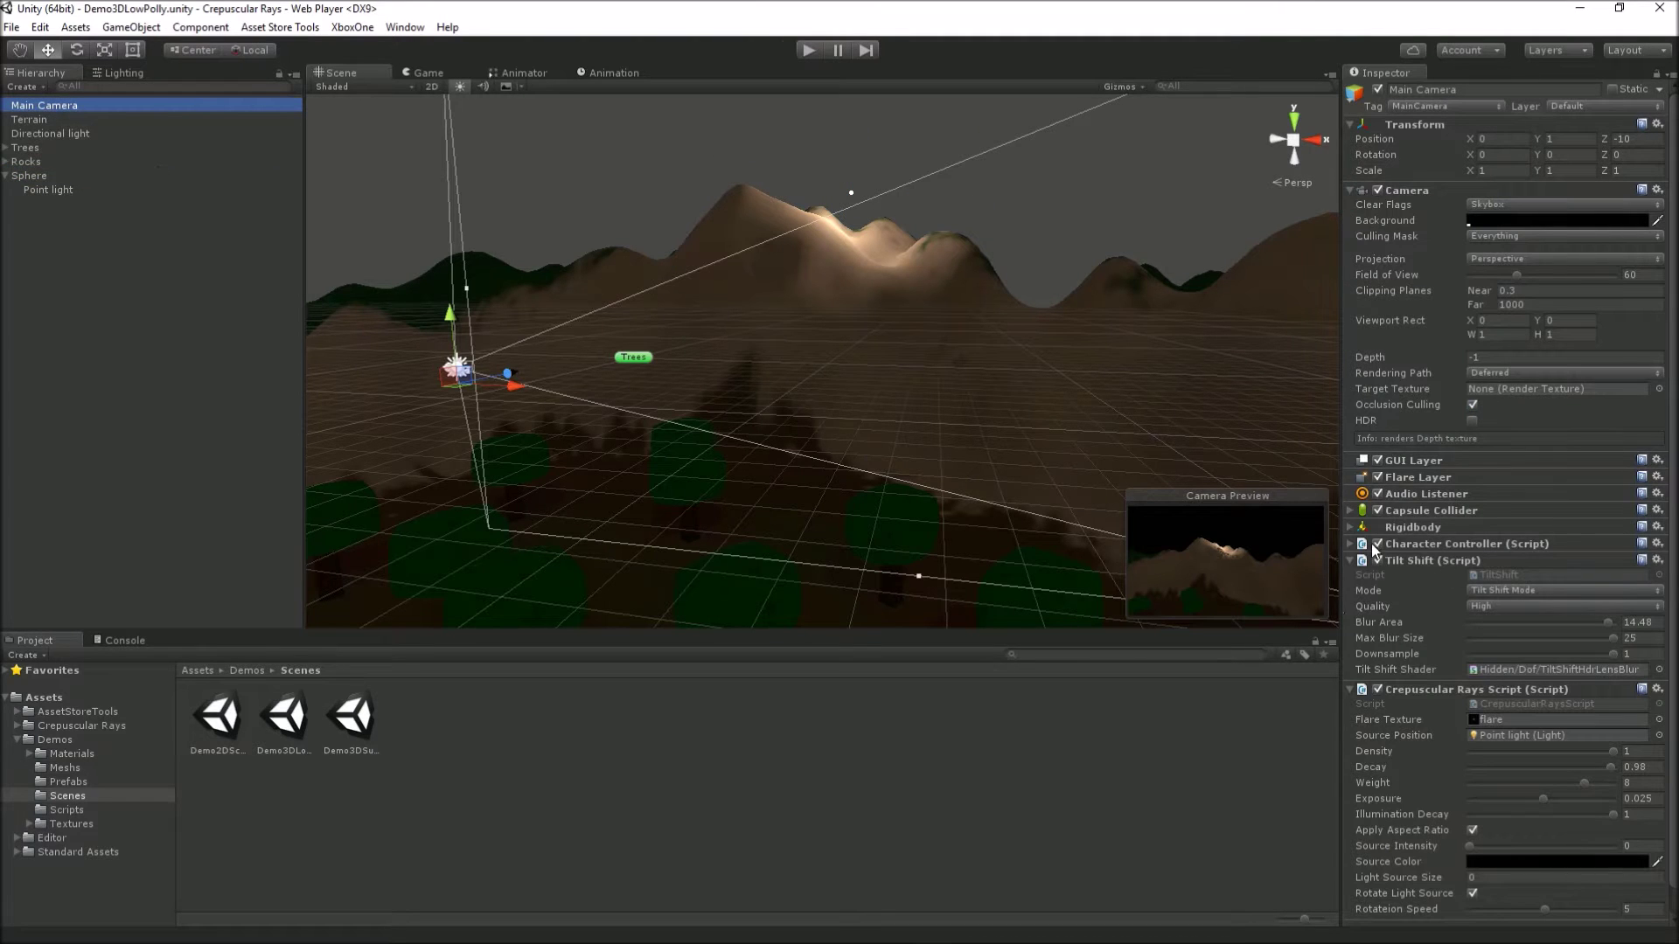
left_click(1351, 544)
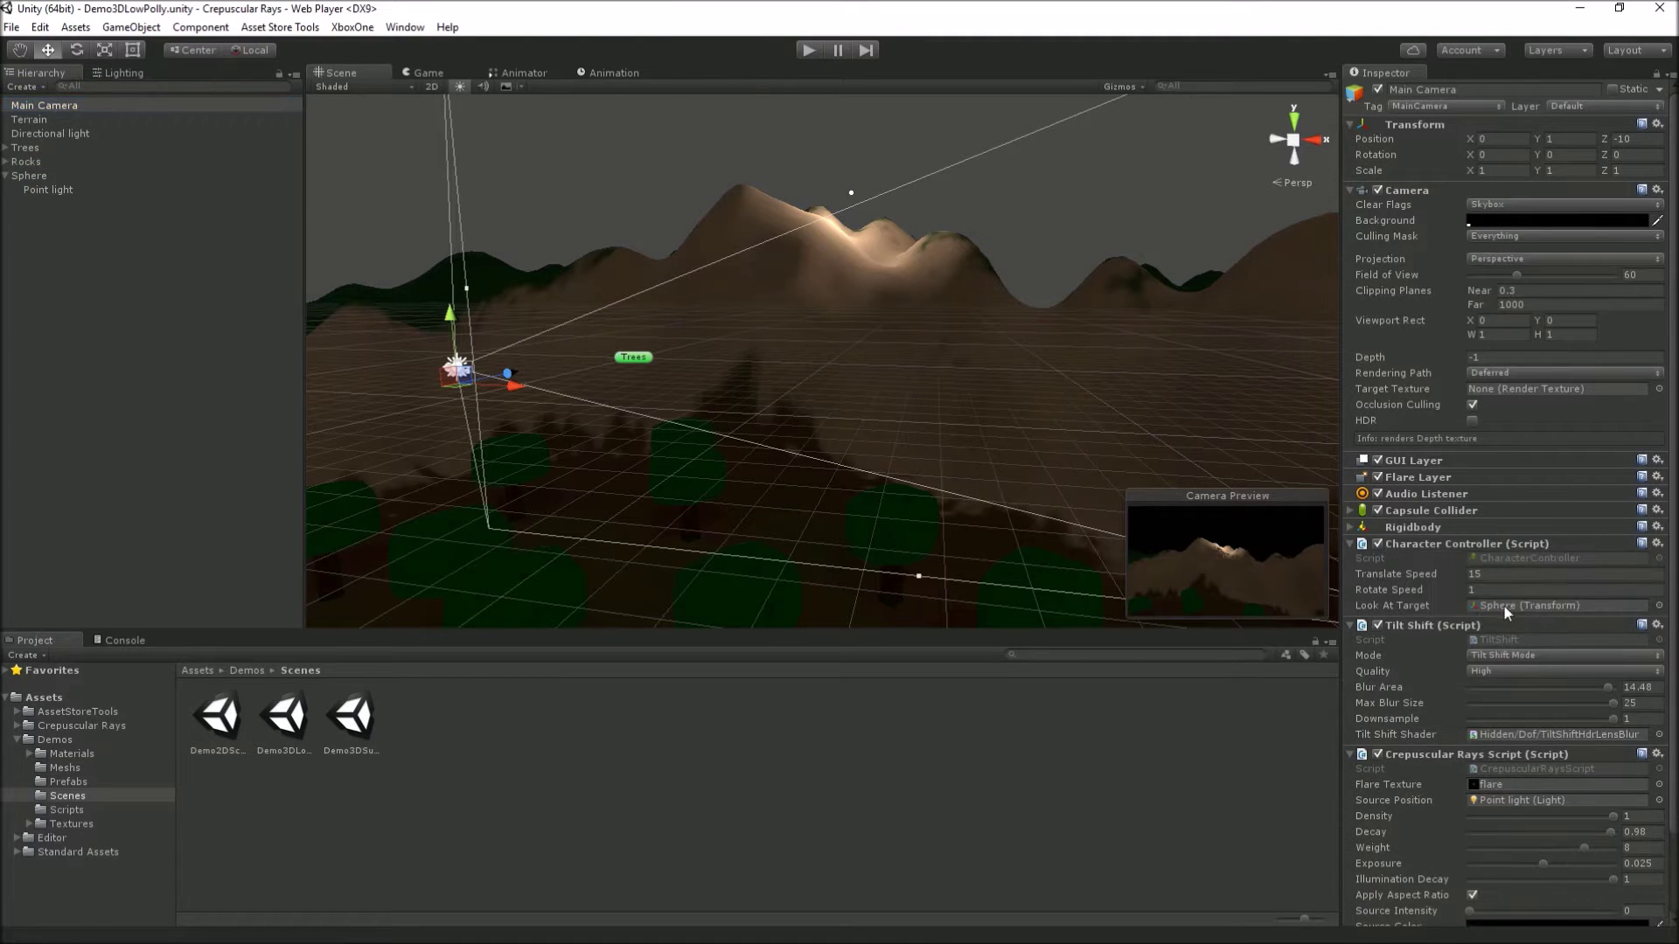
left_click(1449, 604)
left_click(1512, 603)
- Collapse Tilt Shift and Character Controller, then bring up the Crepuscular Rays Flare Texture picker
left_click(1351, 625)
left_click(1351, 544)
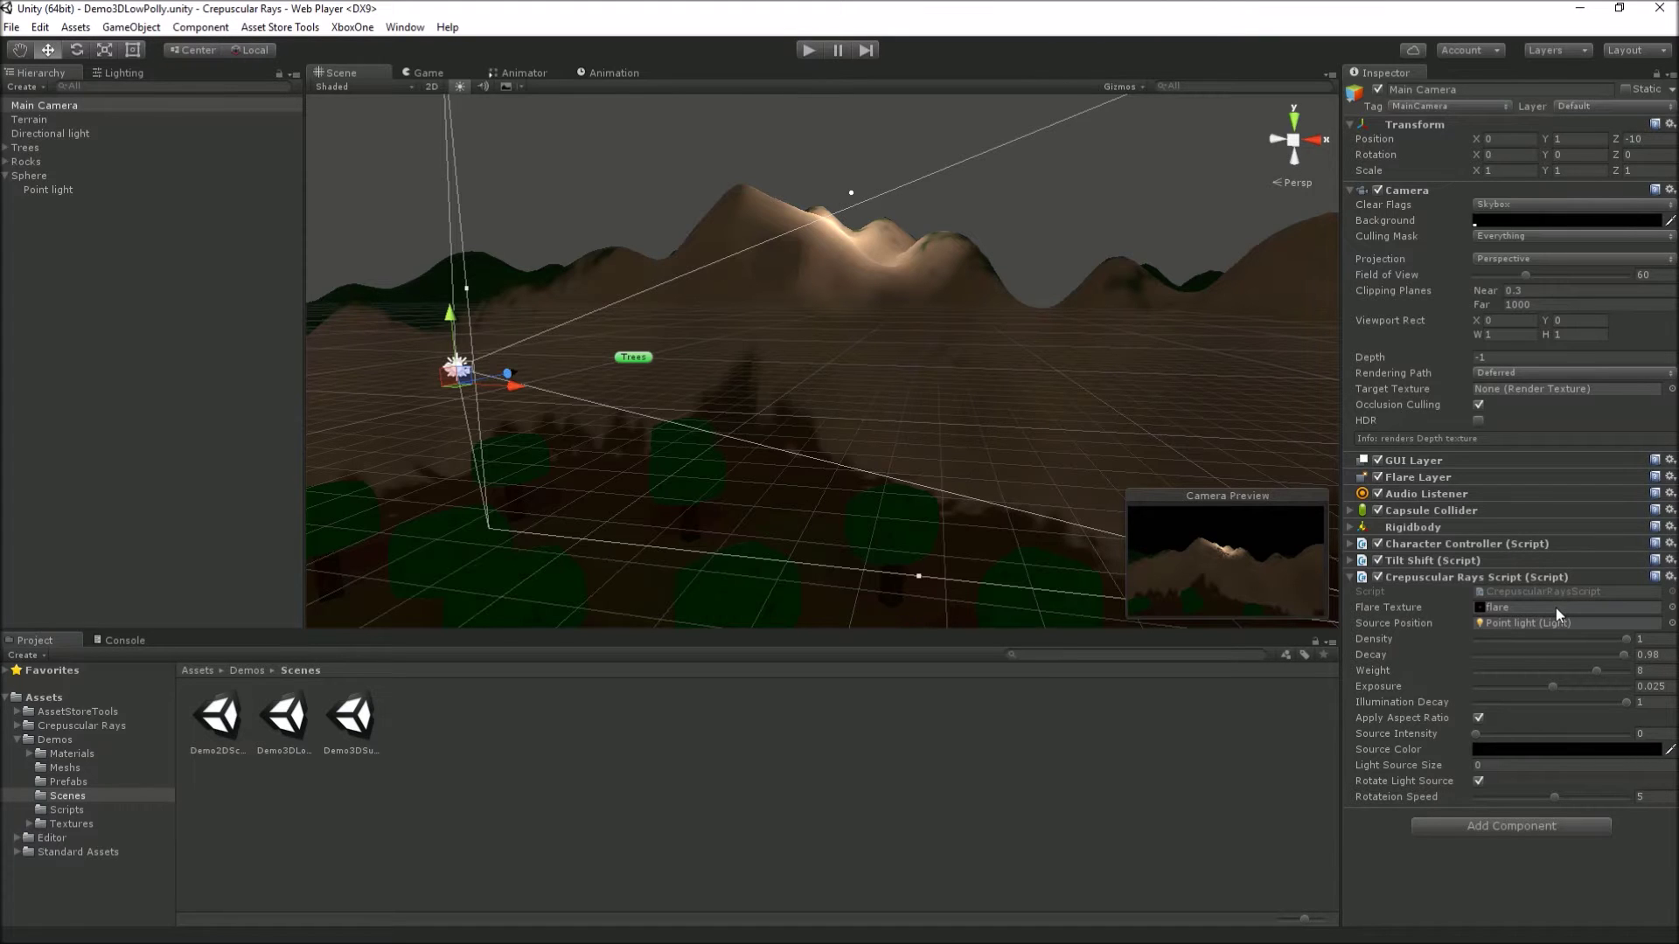
left_click(1671, 607)
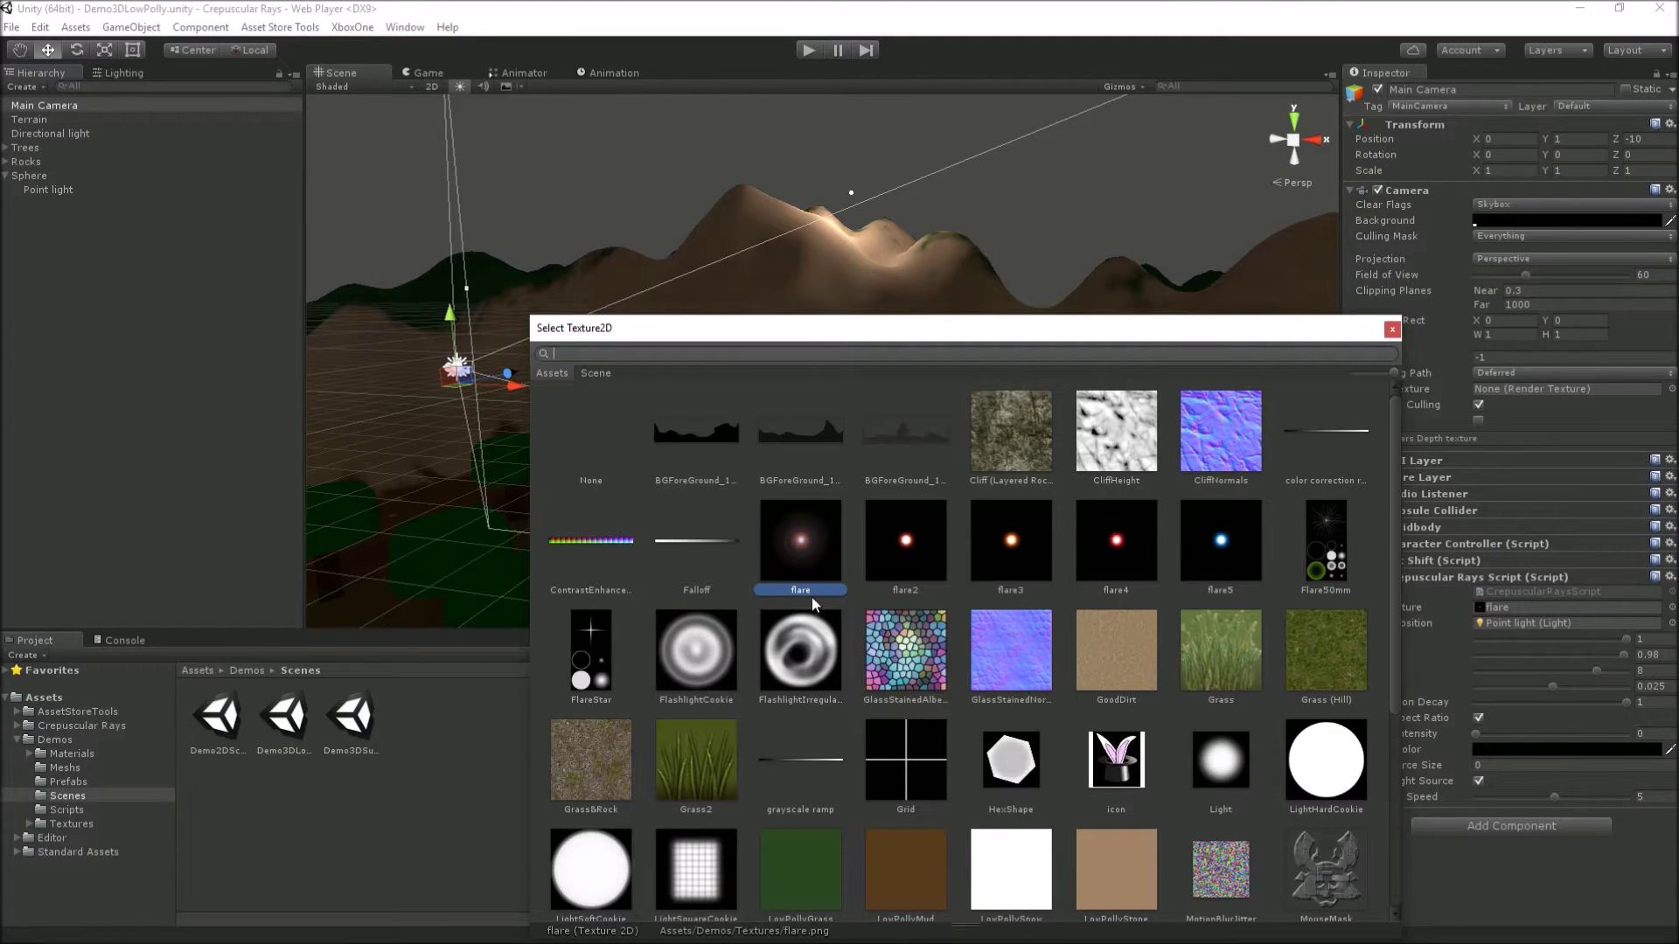
- Preview flare2 through flare5 for the rays, keep the original flare, and select the Point light
left_click(906, 551)
left_click(1015, 546)
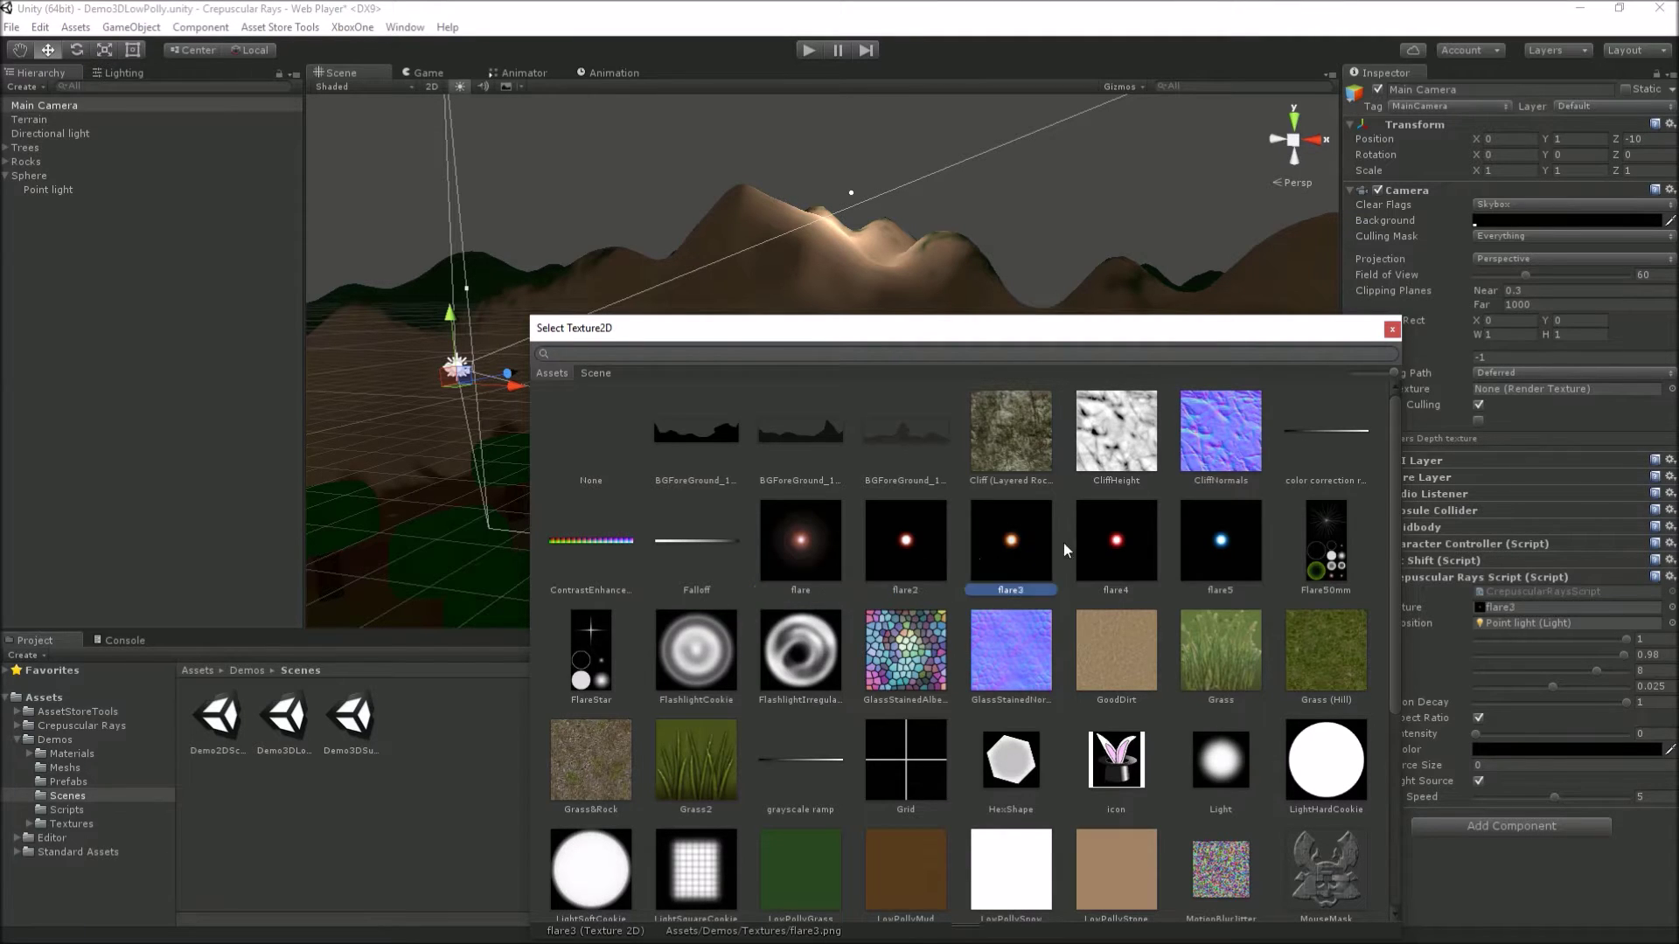
left_click(1116, 542)
left_click(1205, 535)
left_click(808, 555)
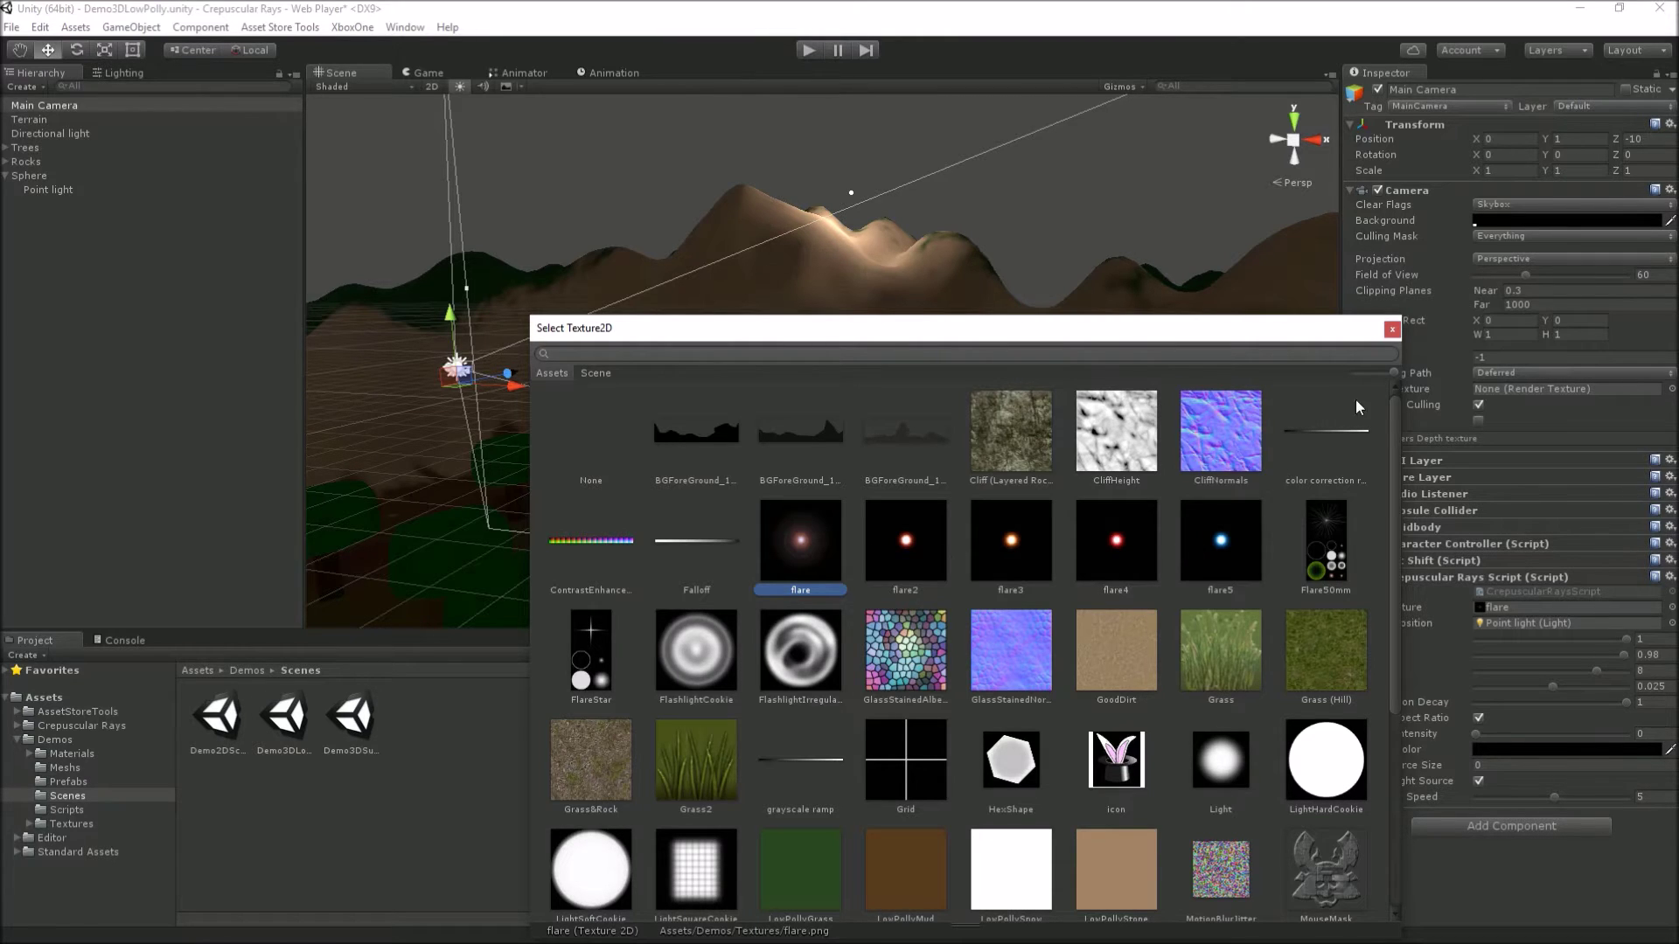
left_click(1391, 330)
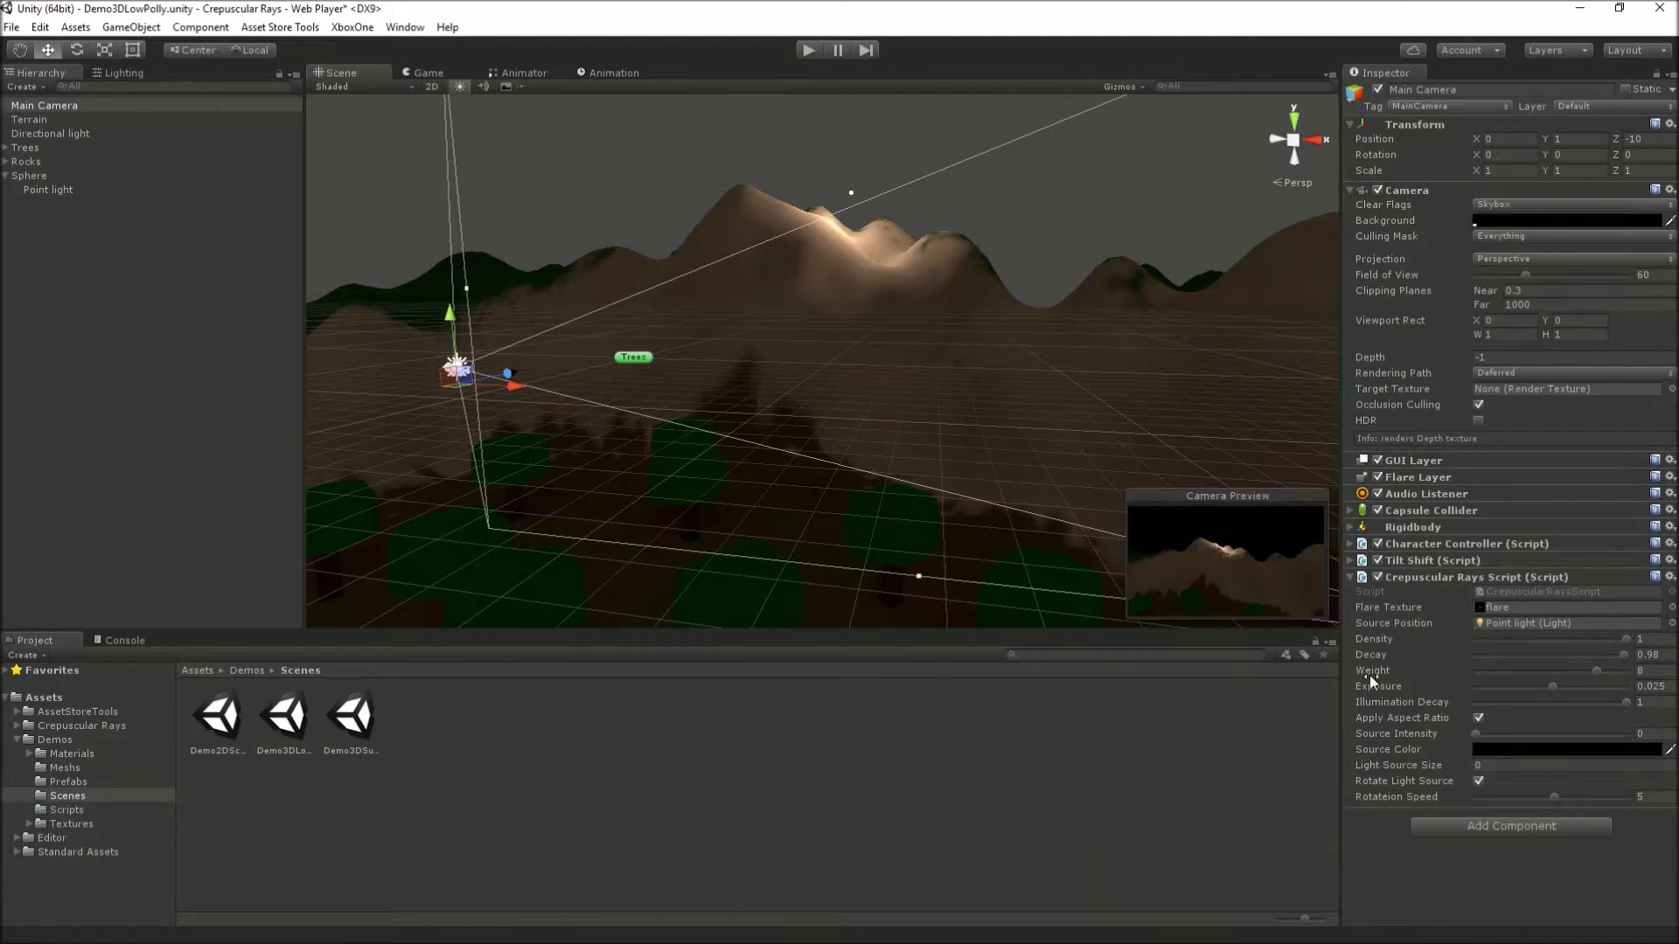
left_click(1566, 622)
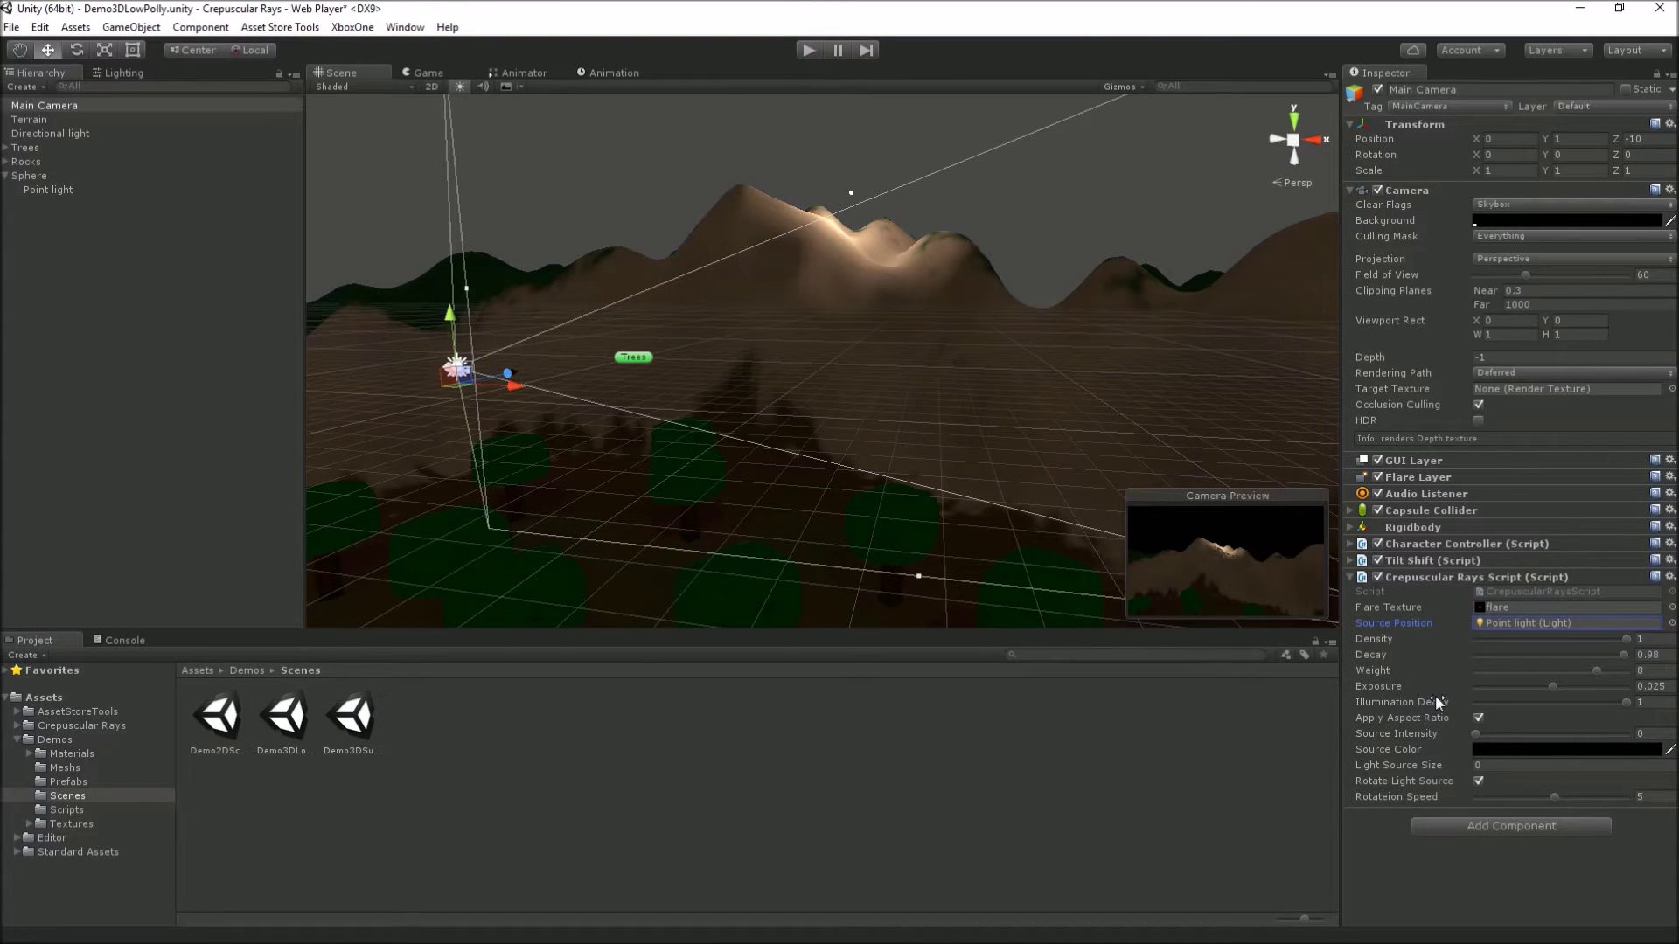
mouse_move(1436, 697)
left_click(73, 192)
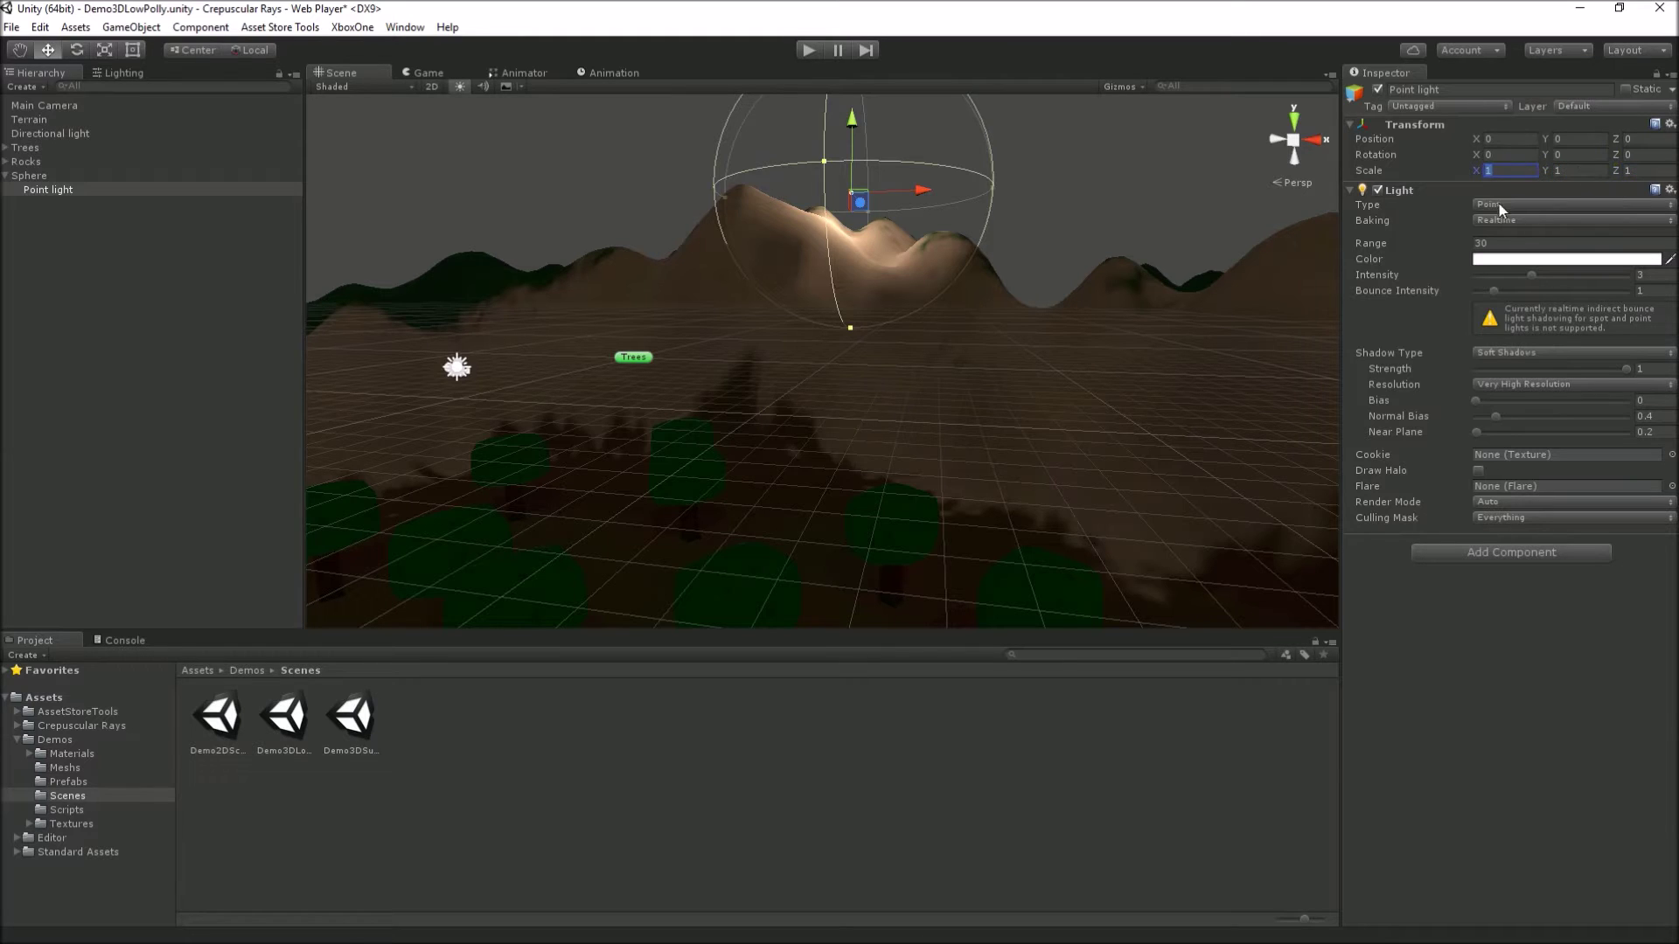
left_click(44, 106)
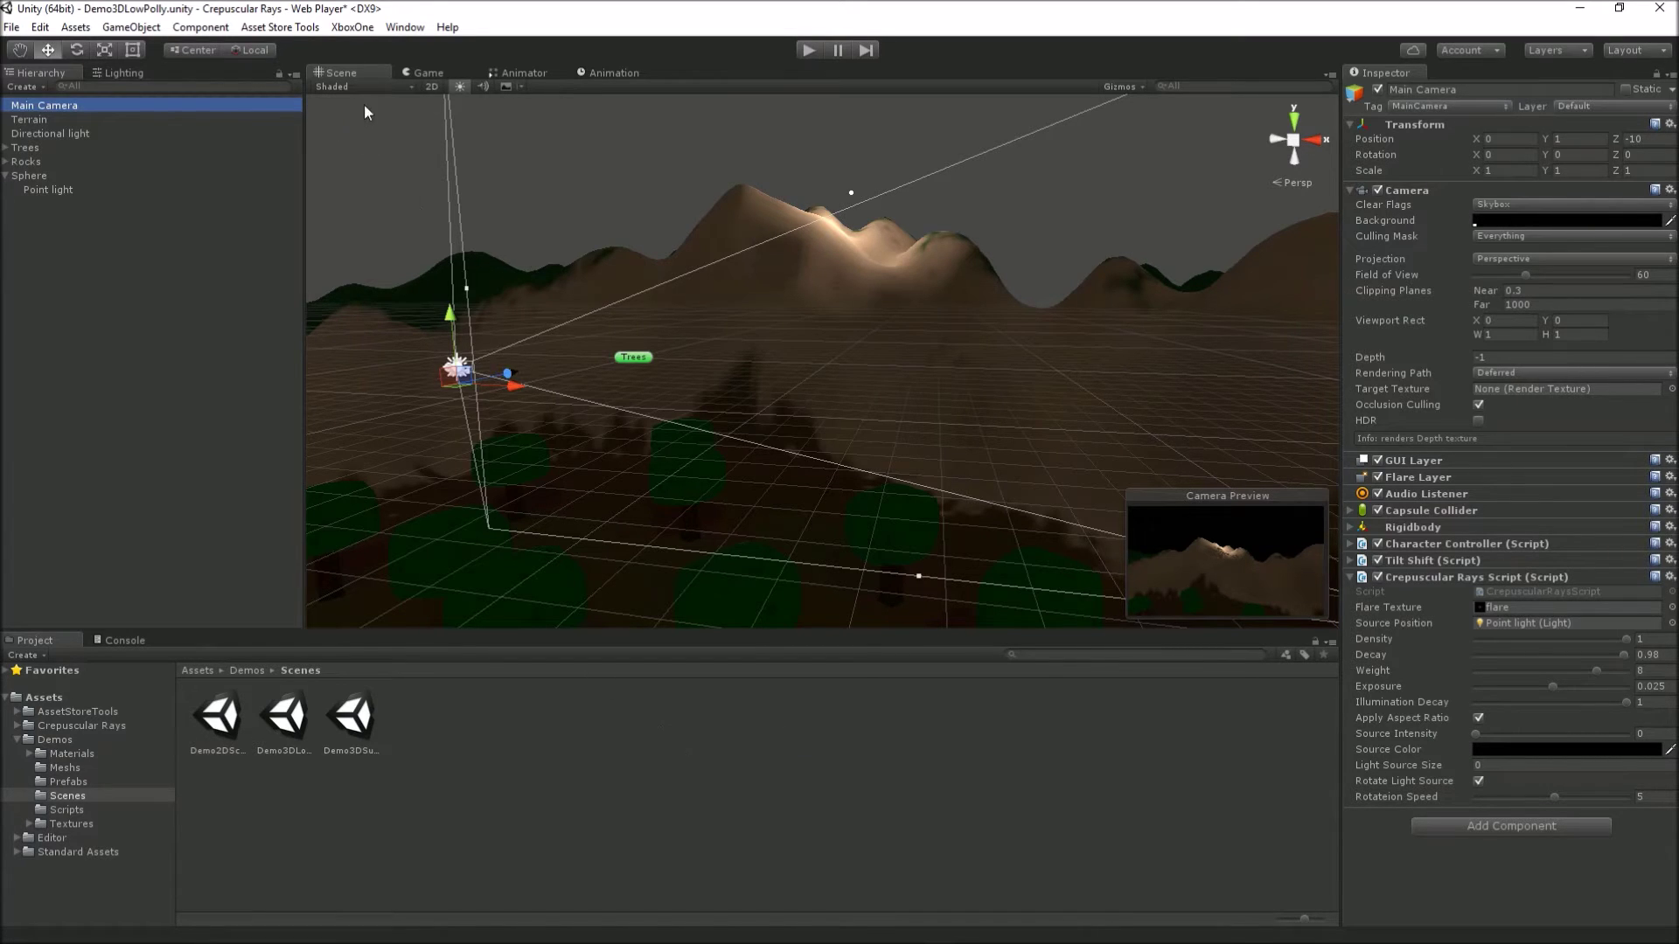
left_click(806, 50)
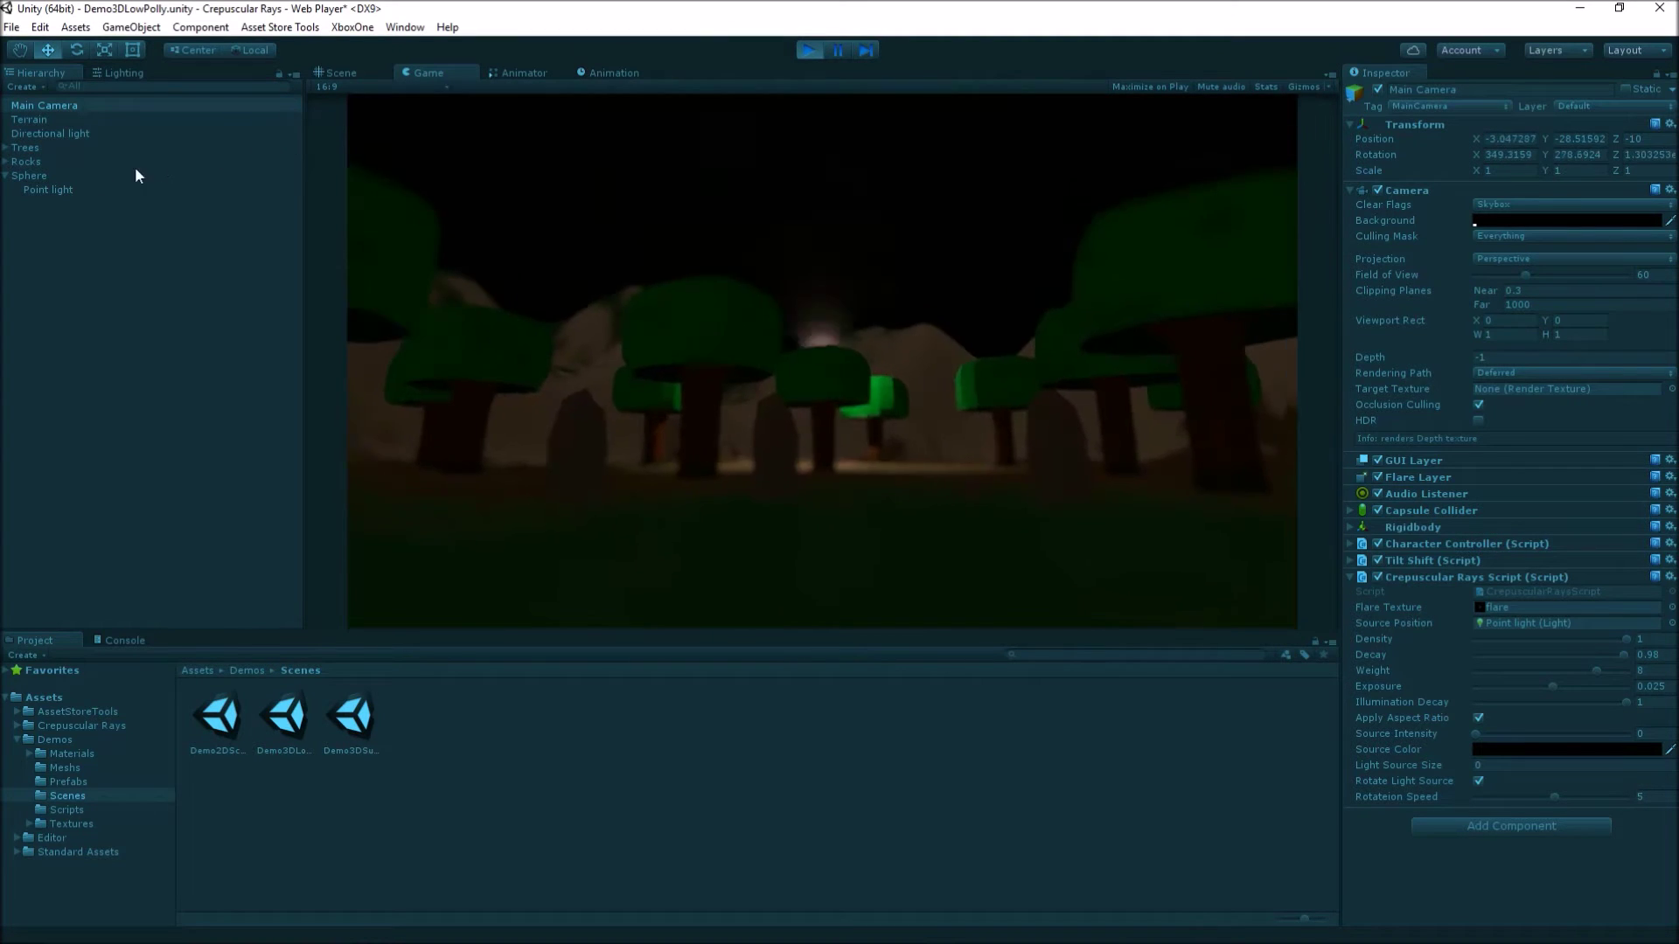
- Select the Point light in the Hierarchy while the scene is playing
left_click(72, 187)
- Try red, pink, purple, yellow and dim red colours on the Point light
left_click(1618, 260)
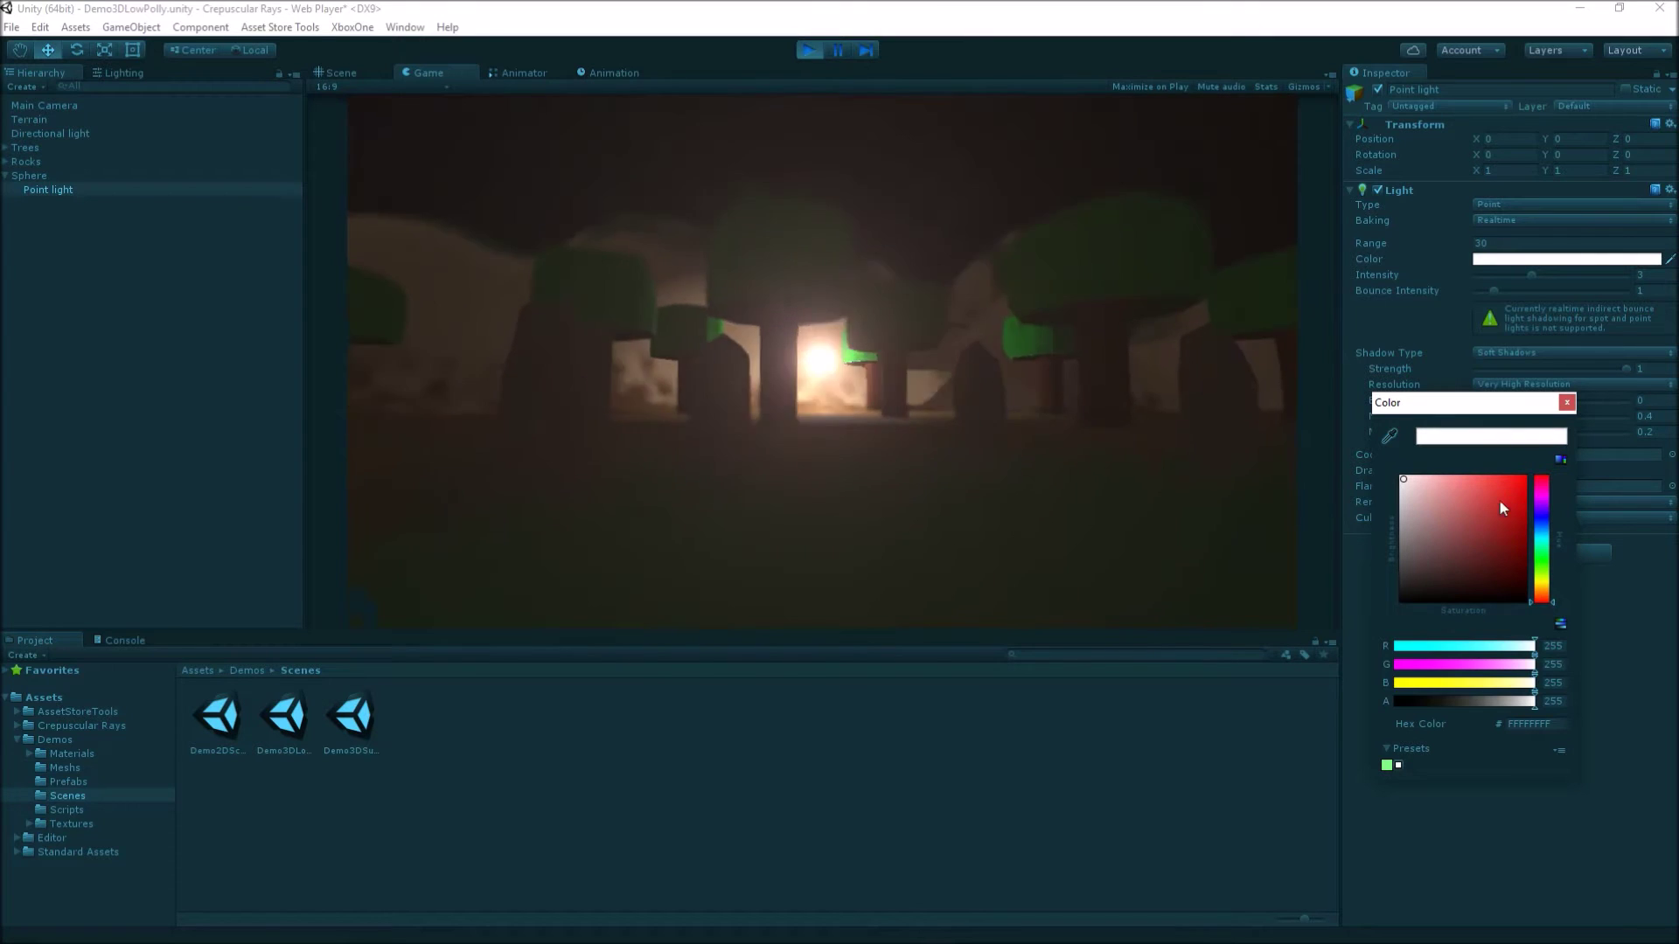
left_click_drag(1499, 501, 1562, 470)
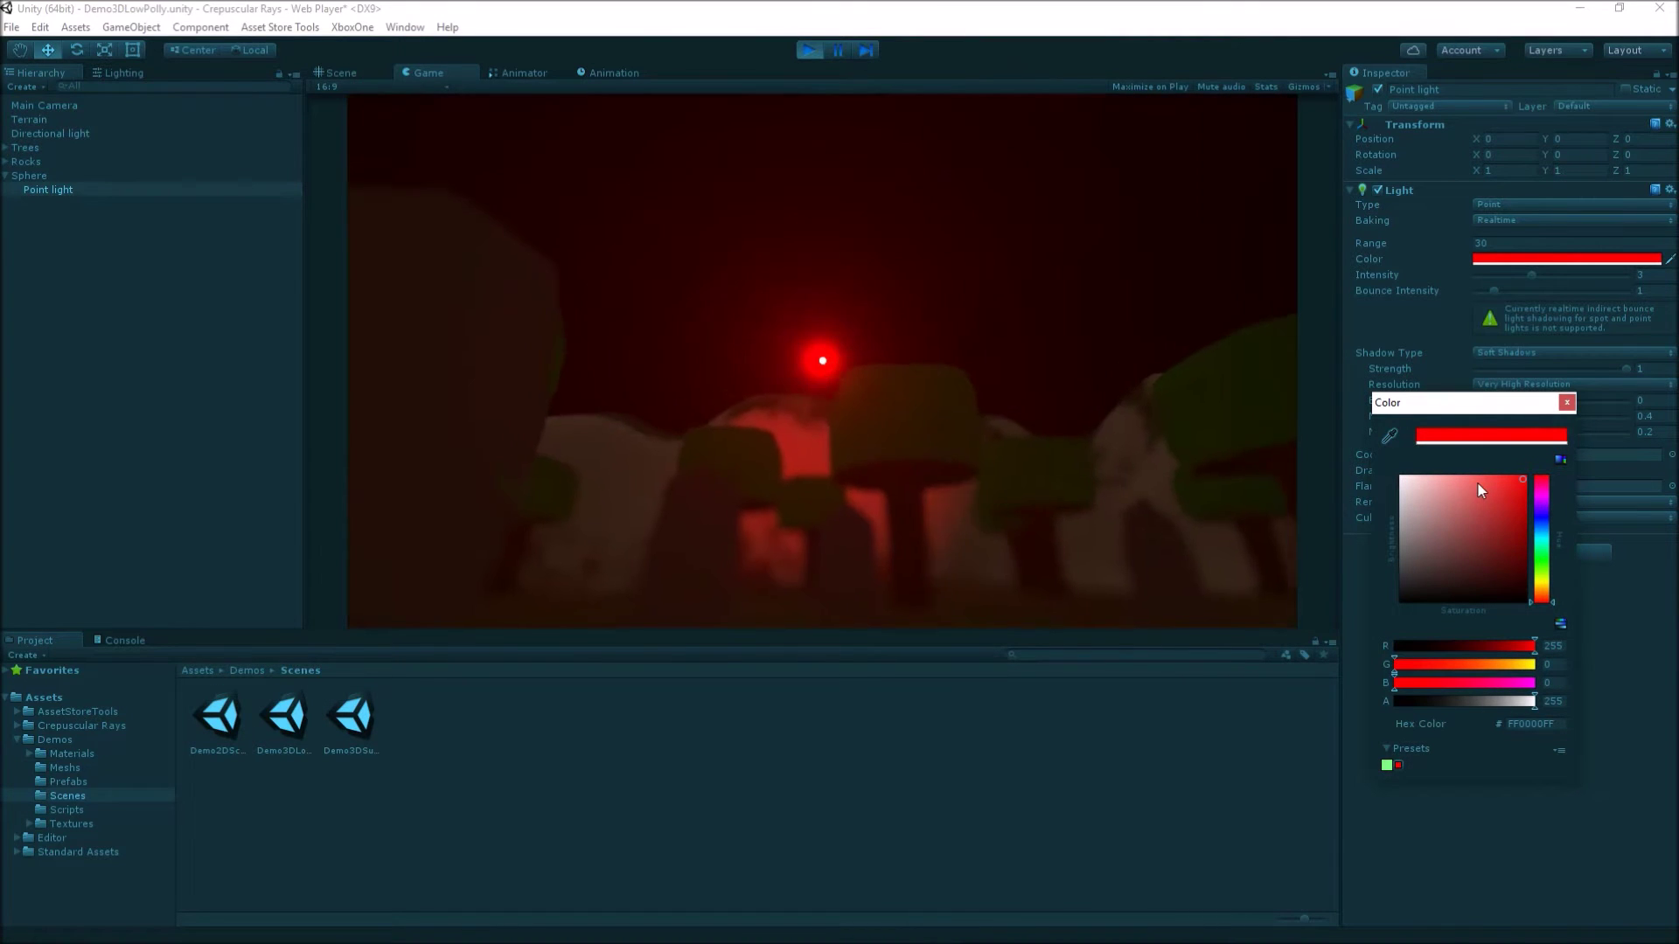
left_click(1543, 487)
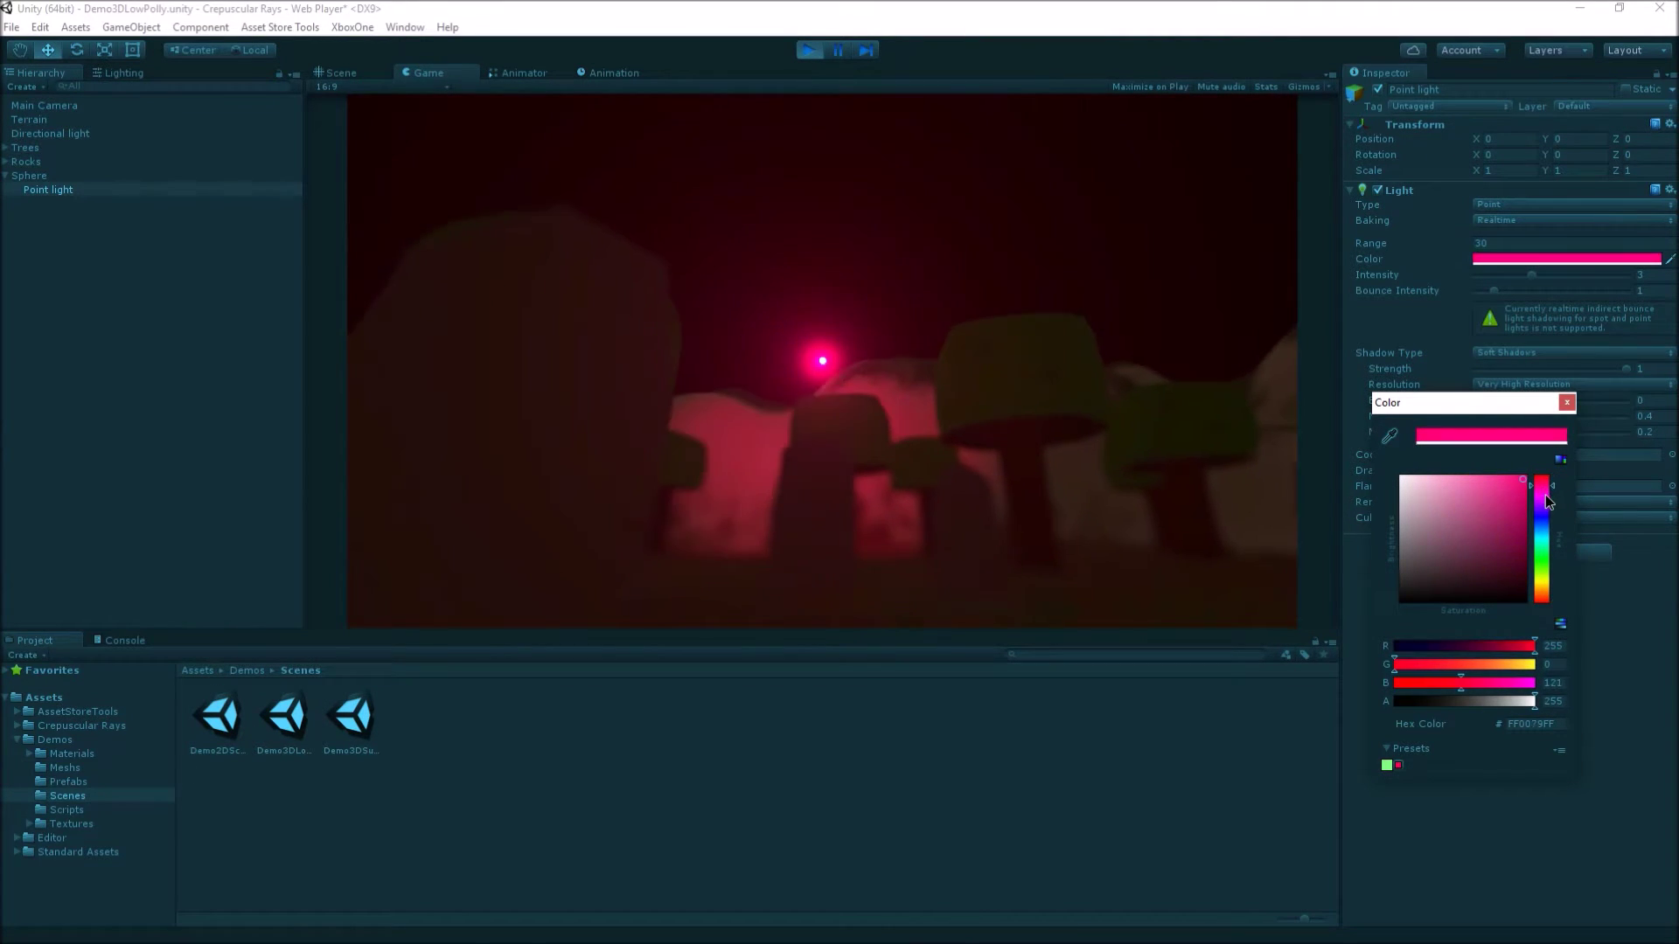
left_click_drag(1544, 491, 1547, 584)
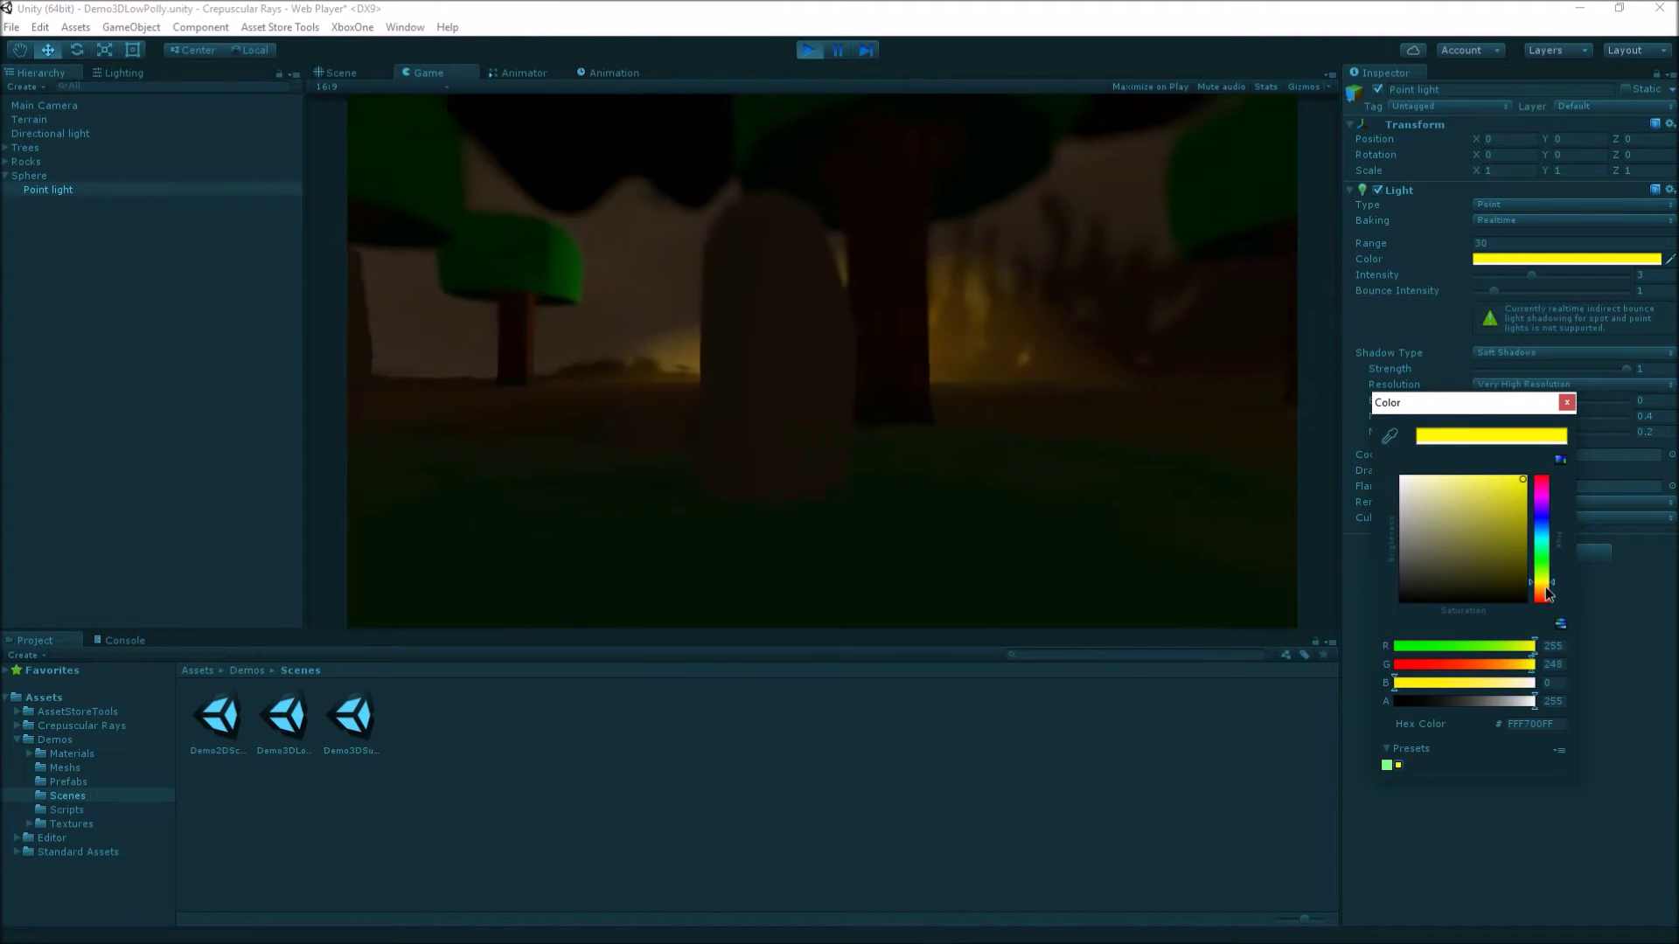
left_click_drag(1547, 593, 1547, 602)
left_click(1472, 538)
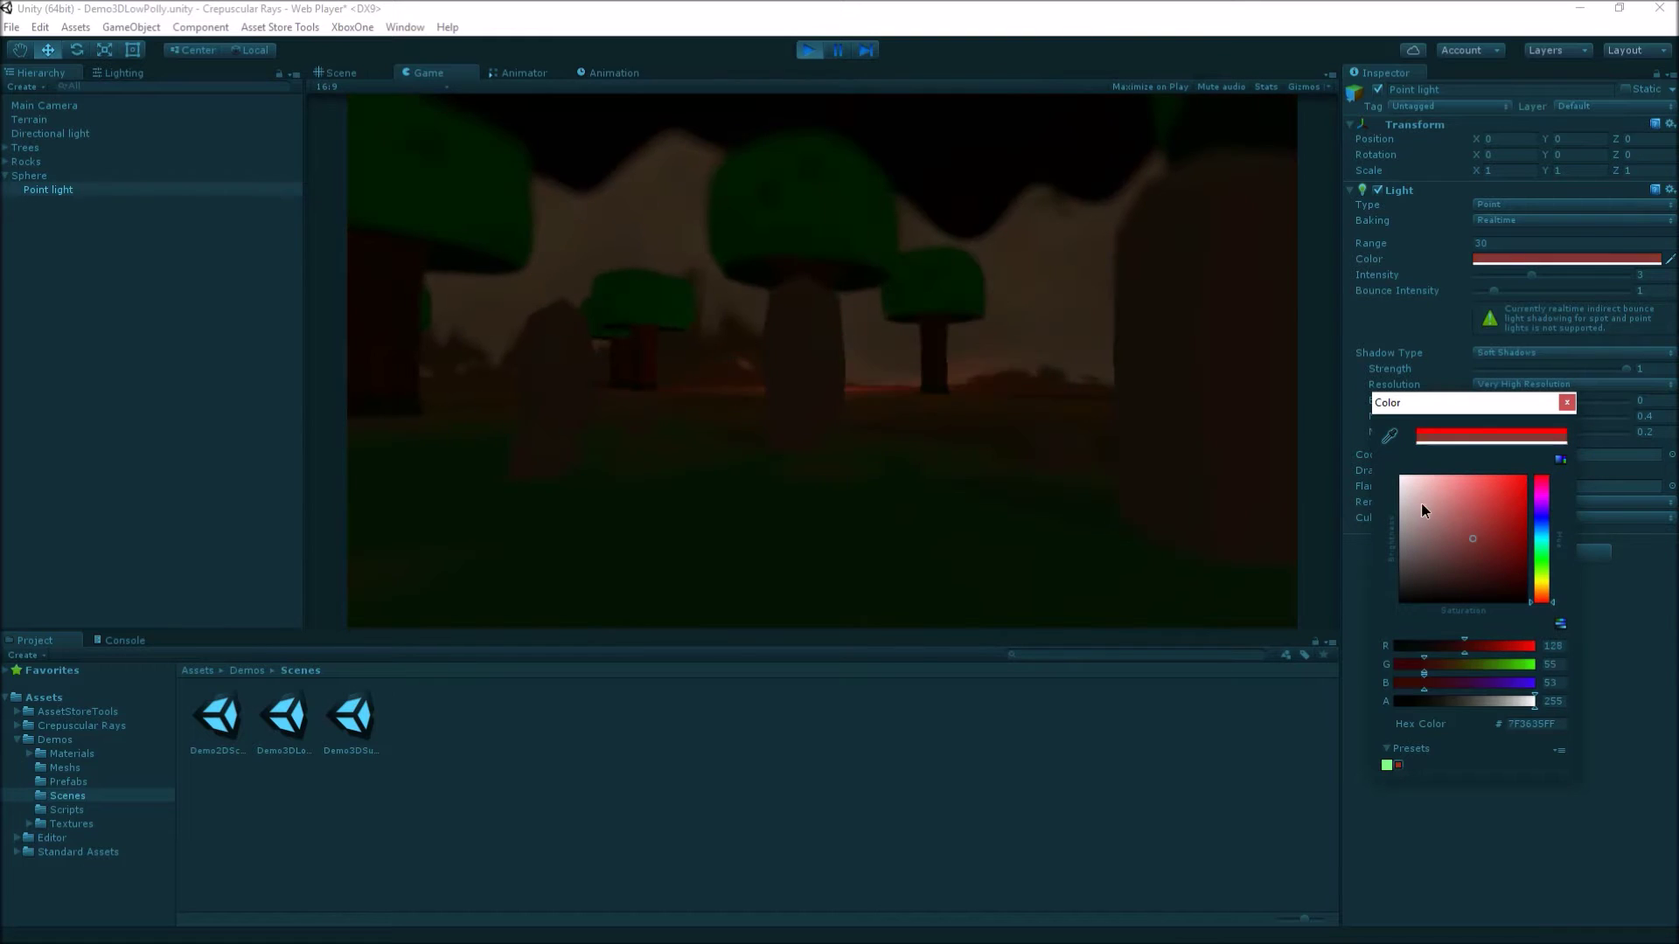
- Return the Point light colour to white and raise its Intensity to about 5.9
left_click_drag(1422, 510, 1387, 469)
left_click(1566, 402)
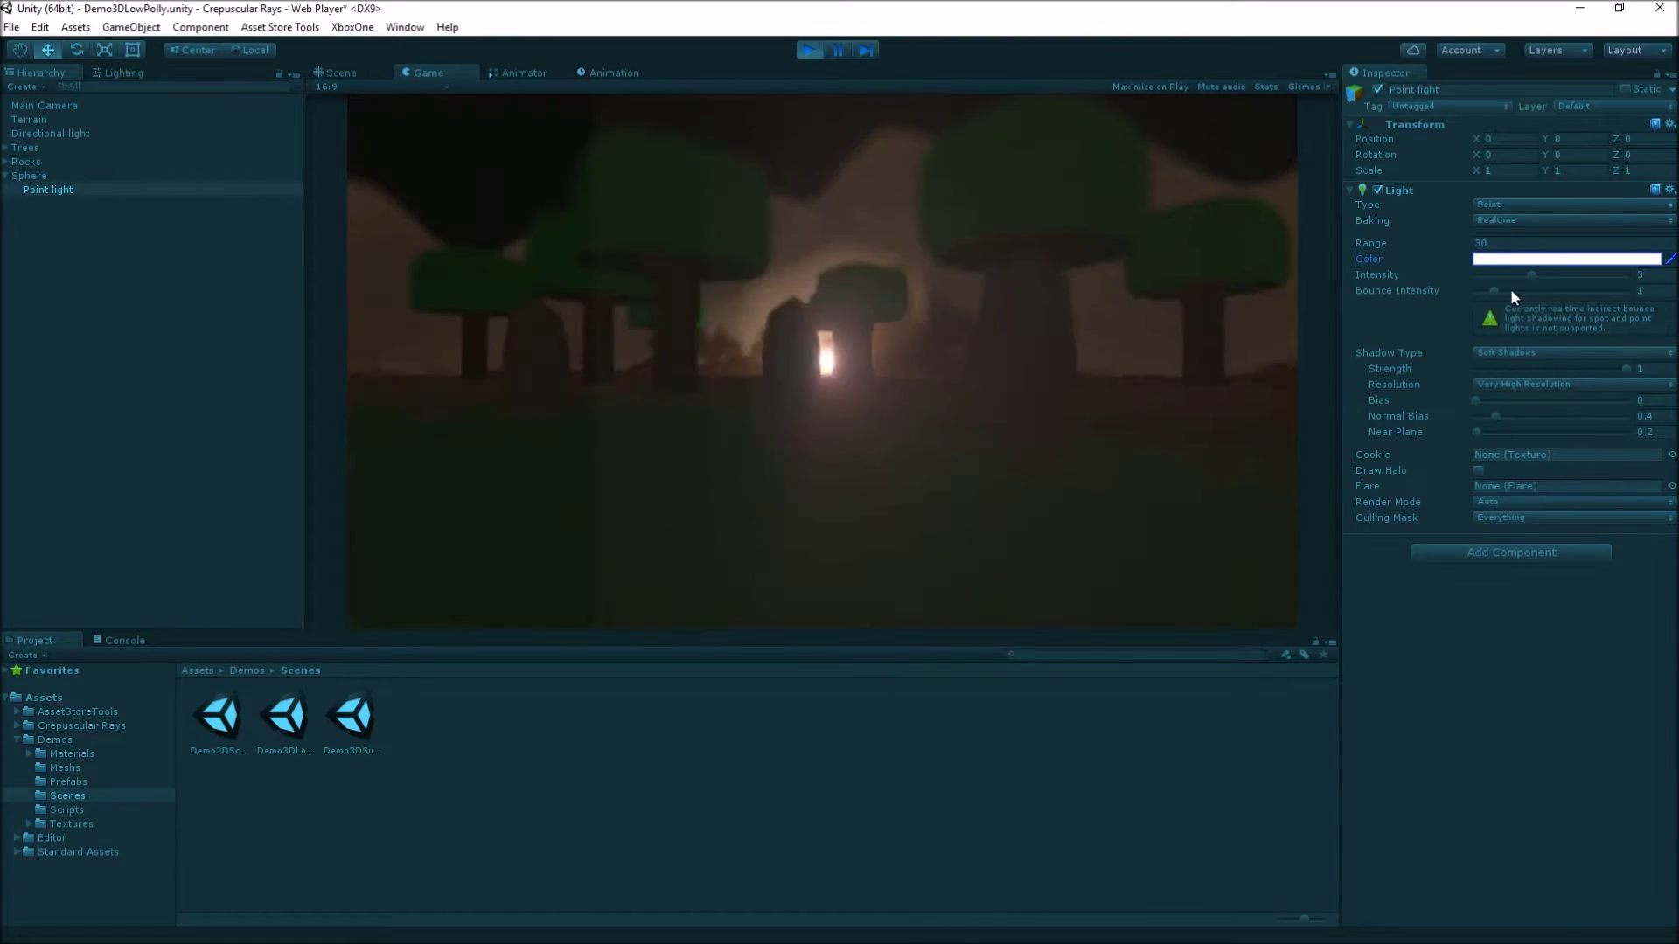
left_click_drag(1530, 273, 1564, 278)
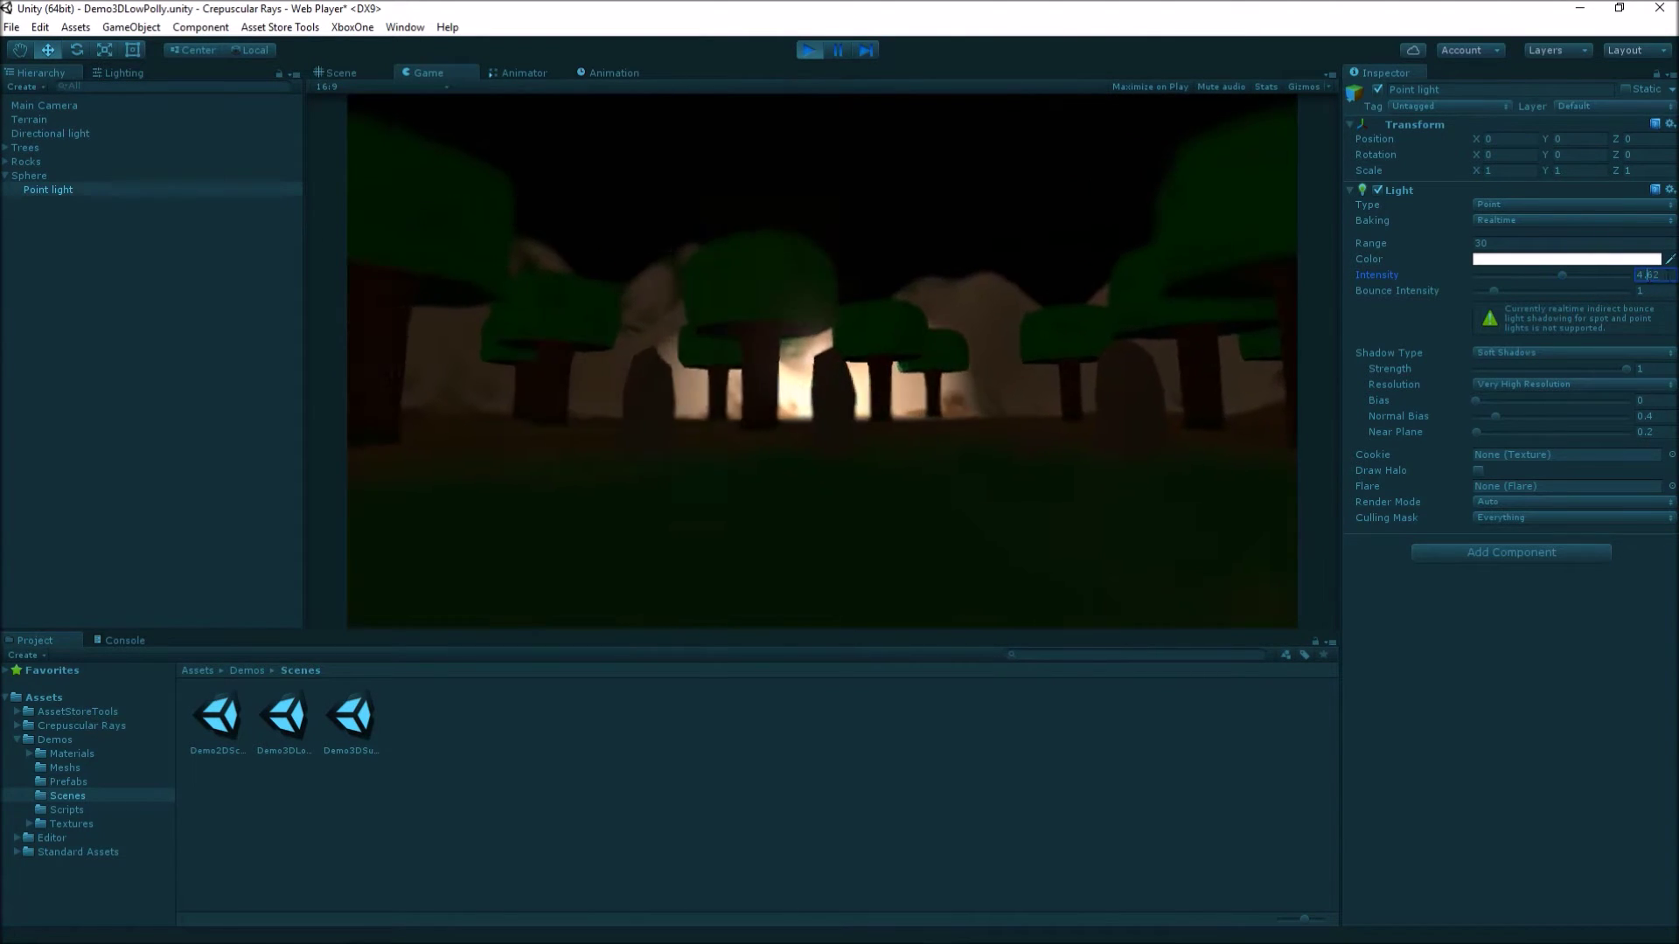
- Set the Point light's Intensity to 4, then back down to 3
type("4")
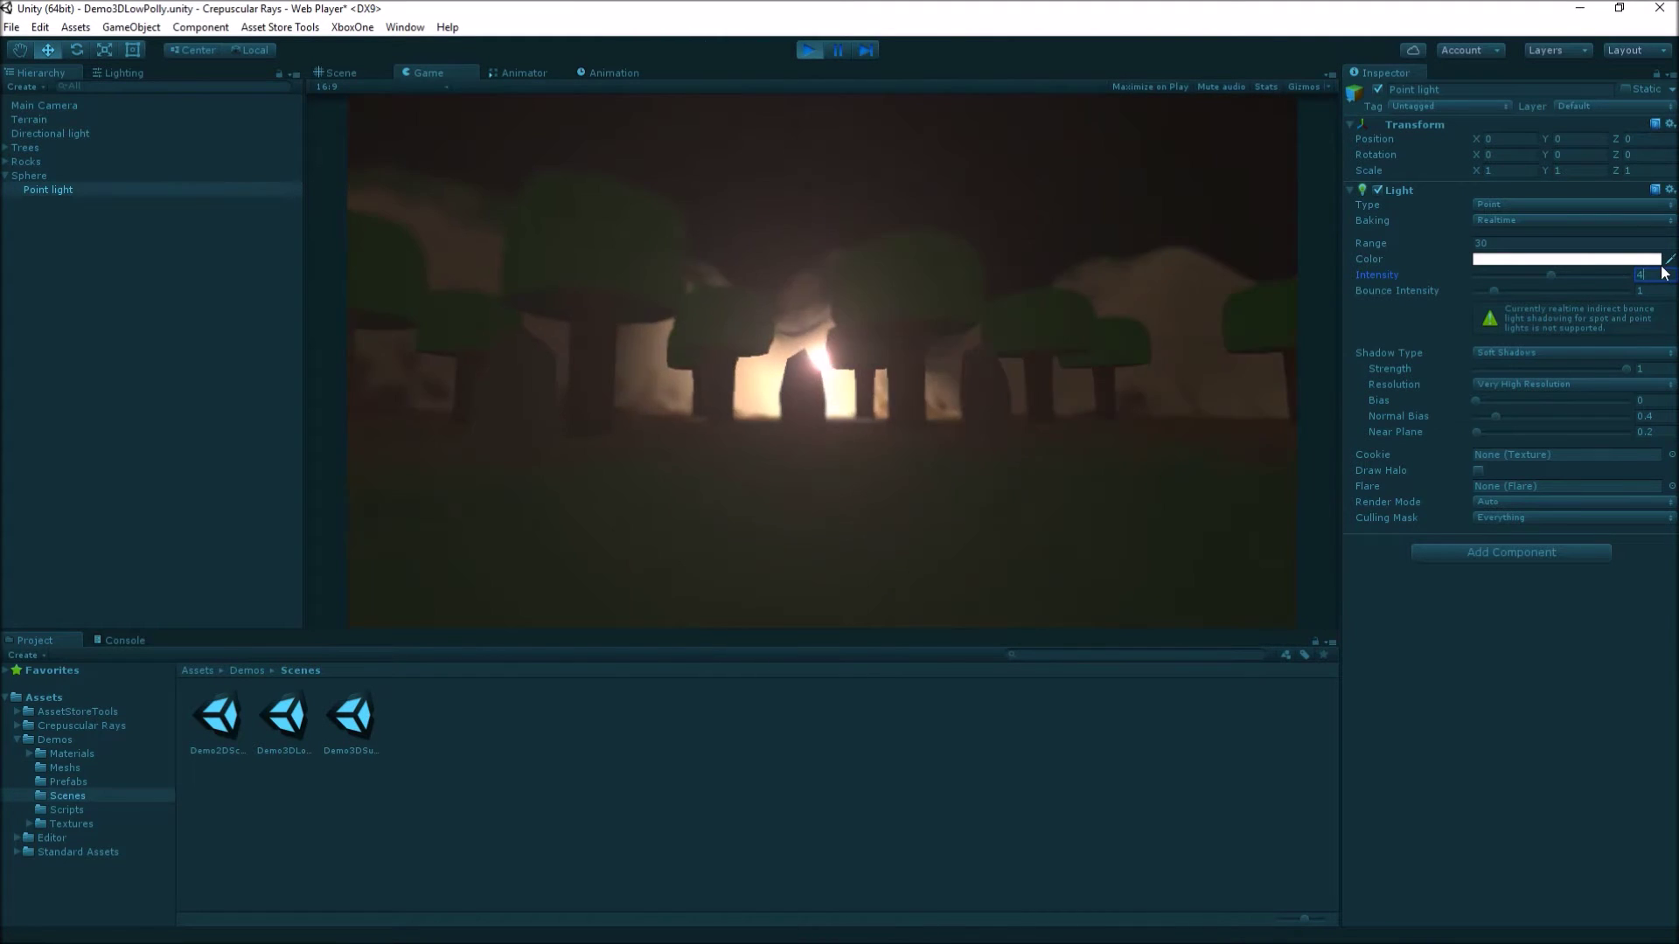
key("BackSpace")
type("3")
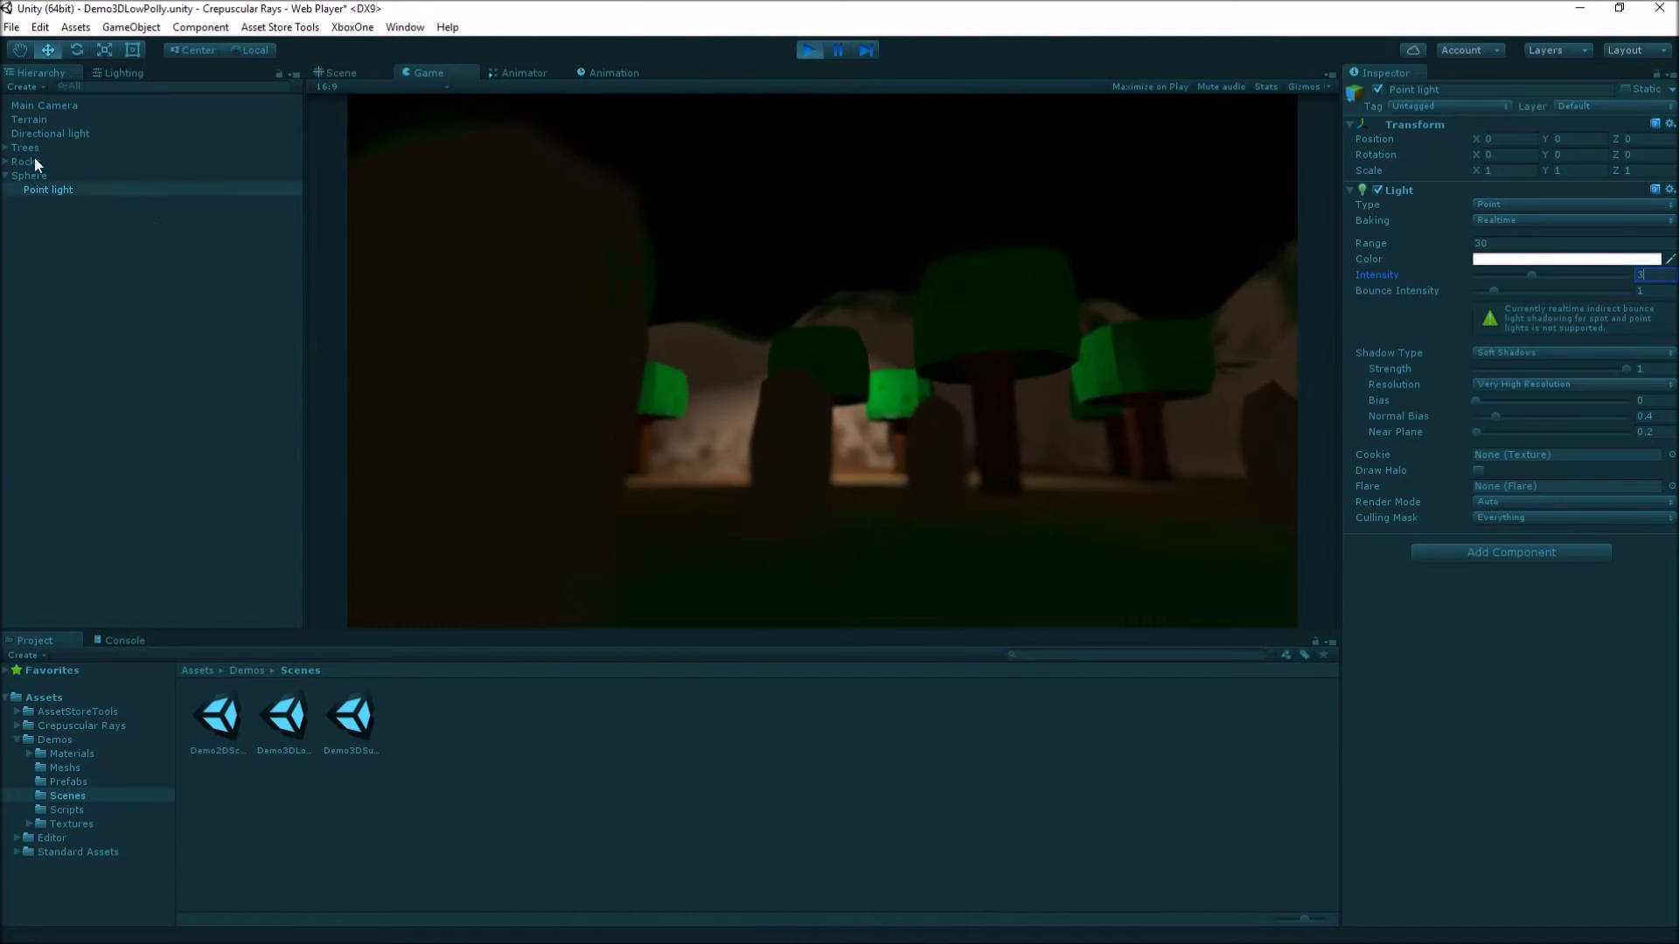
left_click(42, 106)
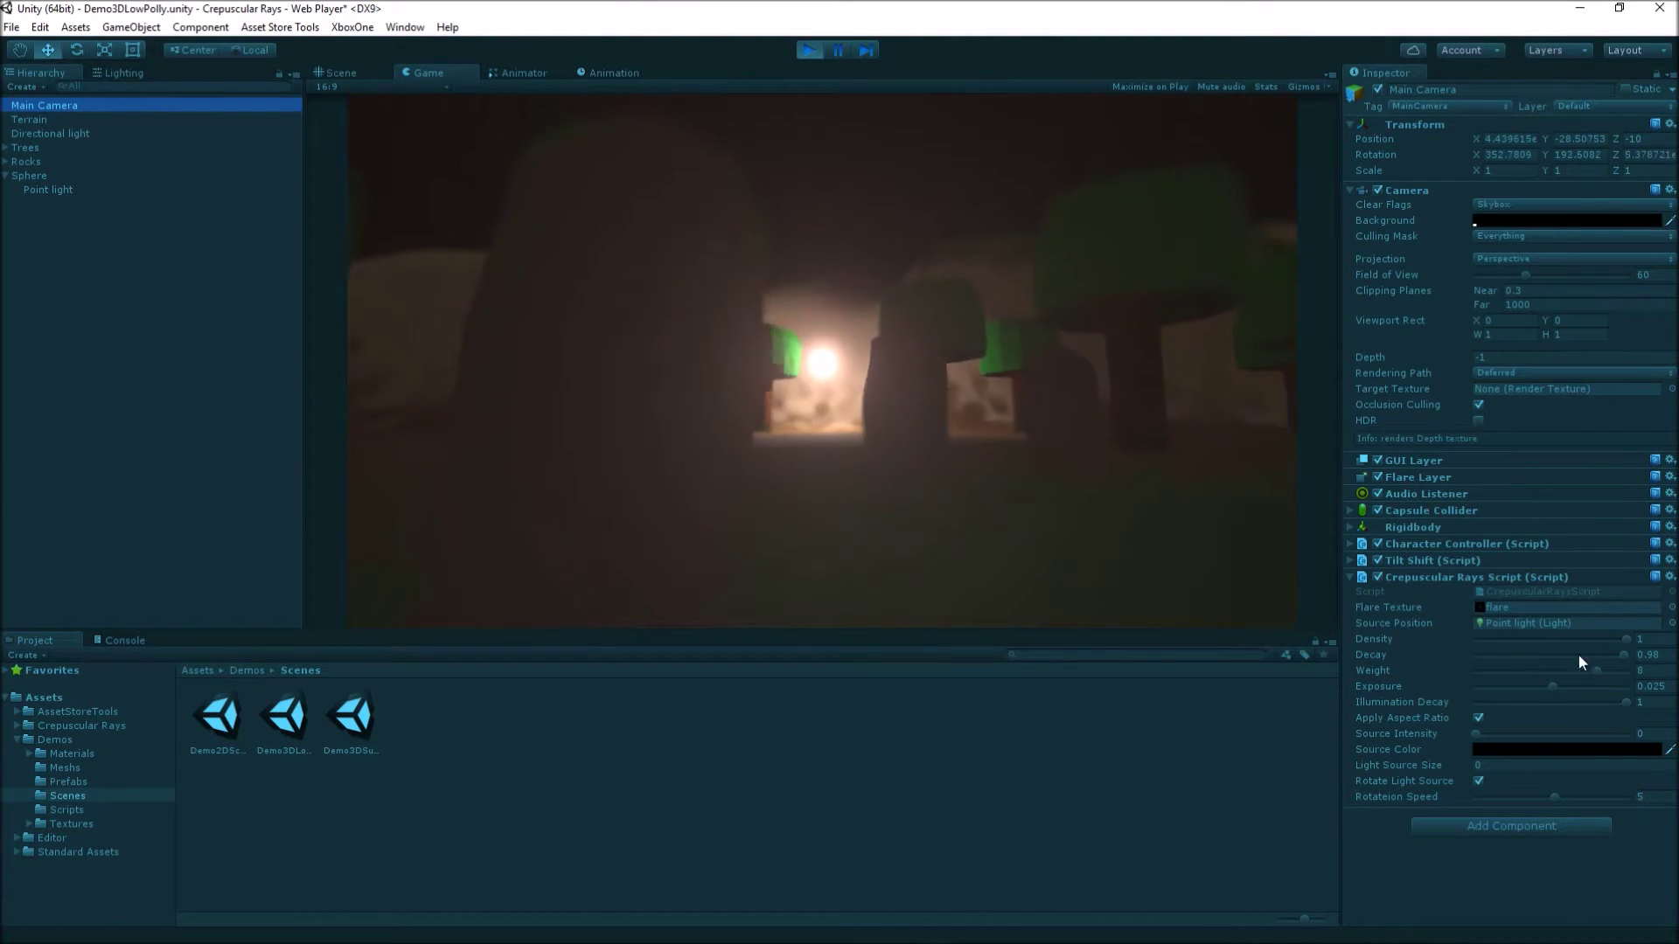
- Set the rays' Density to 0.98 after trying 0.925 and maximum, and push Decay to 1
left_click(1627, 639)
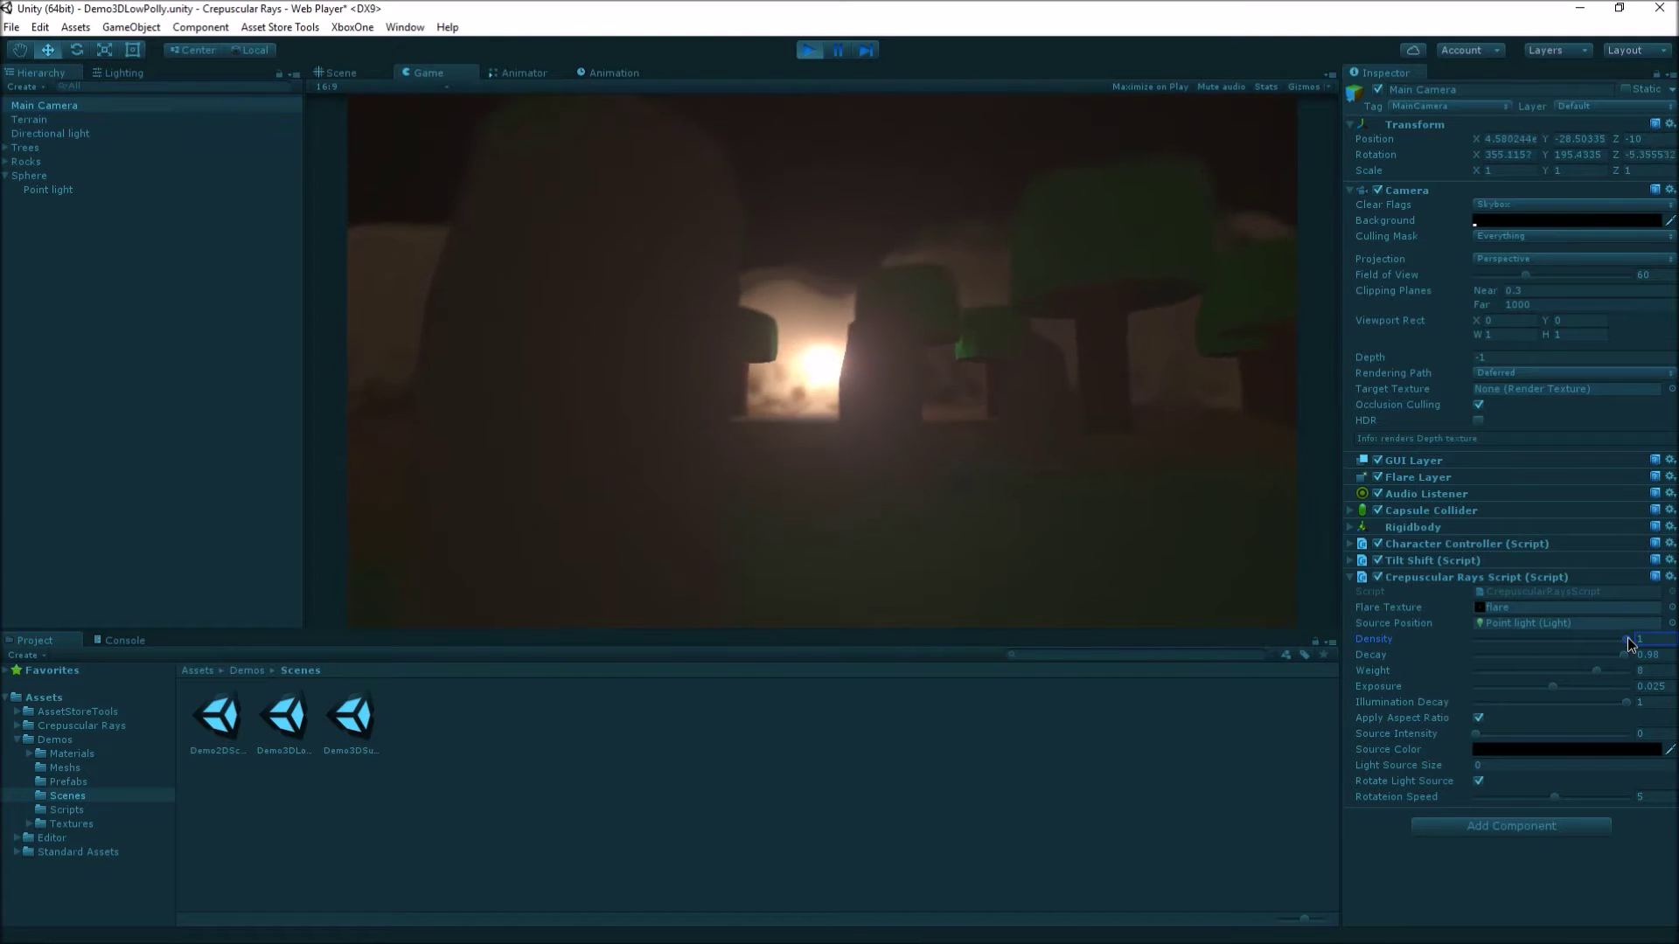
left_click_drag(1628, 639, 1464, 654)
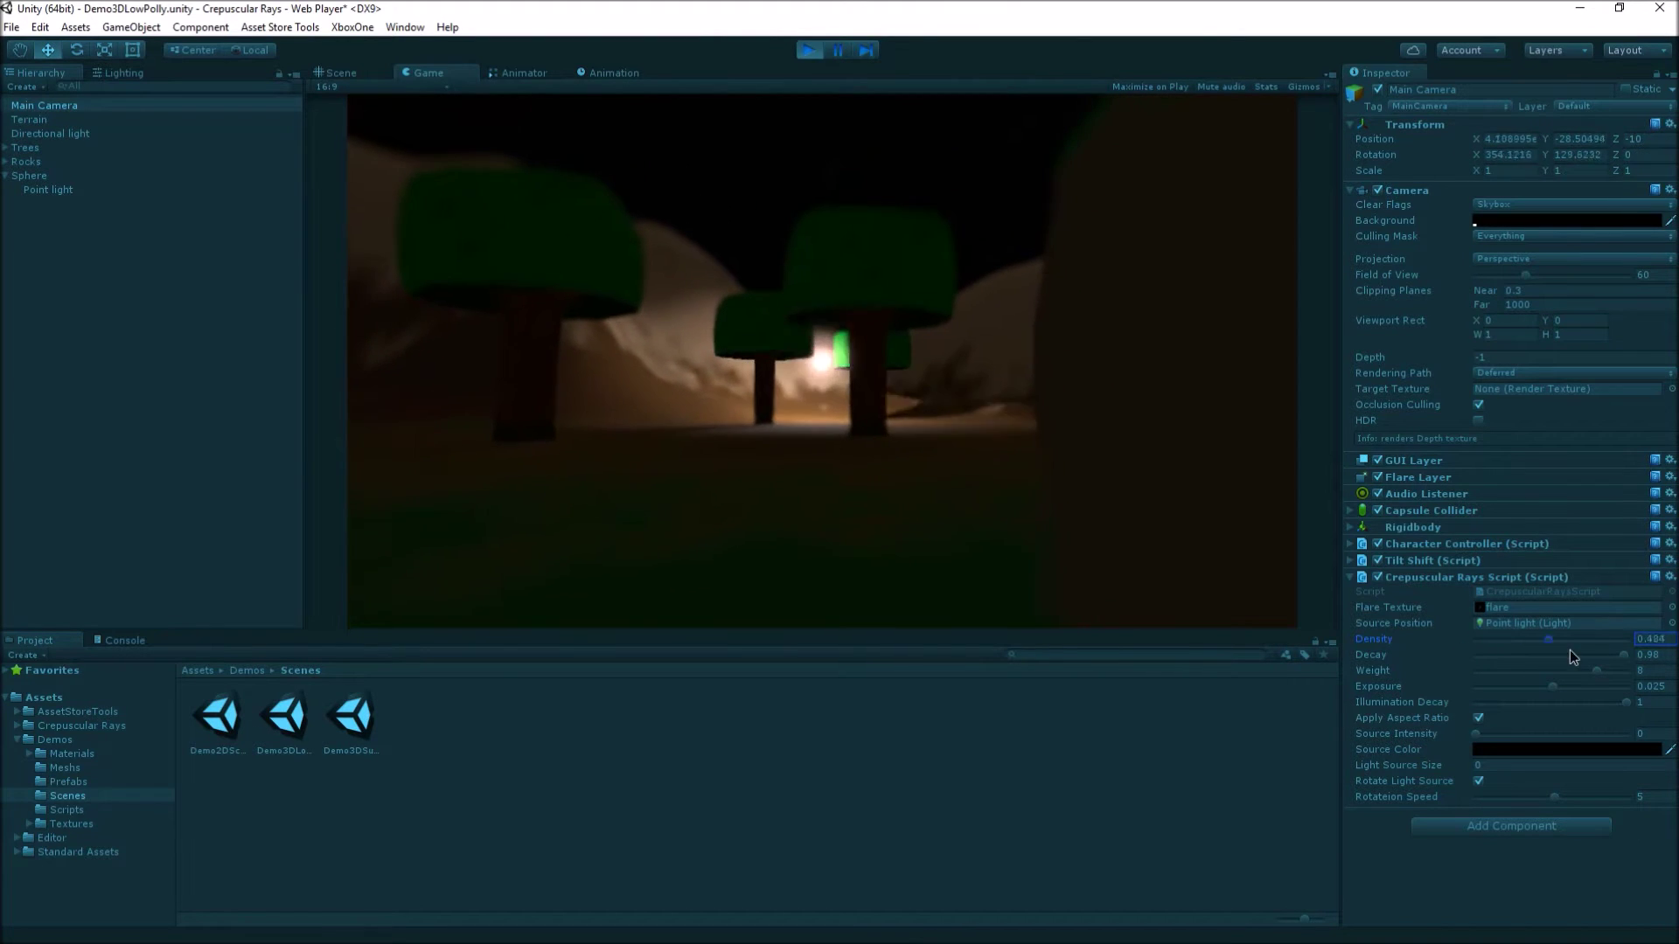
left_click_drag(1572, 641, 1632, 639)
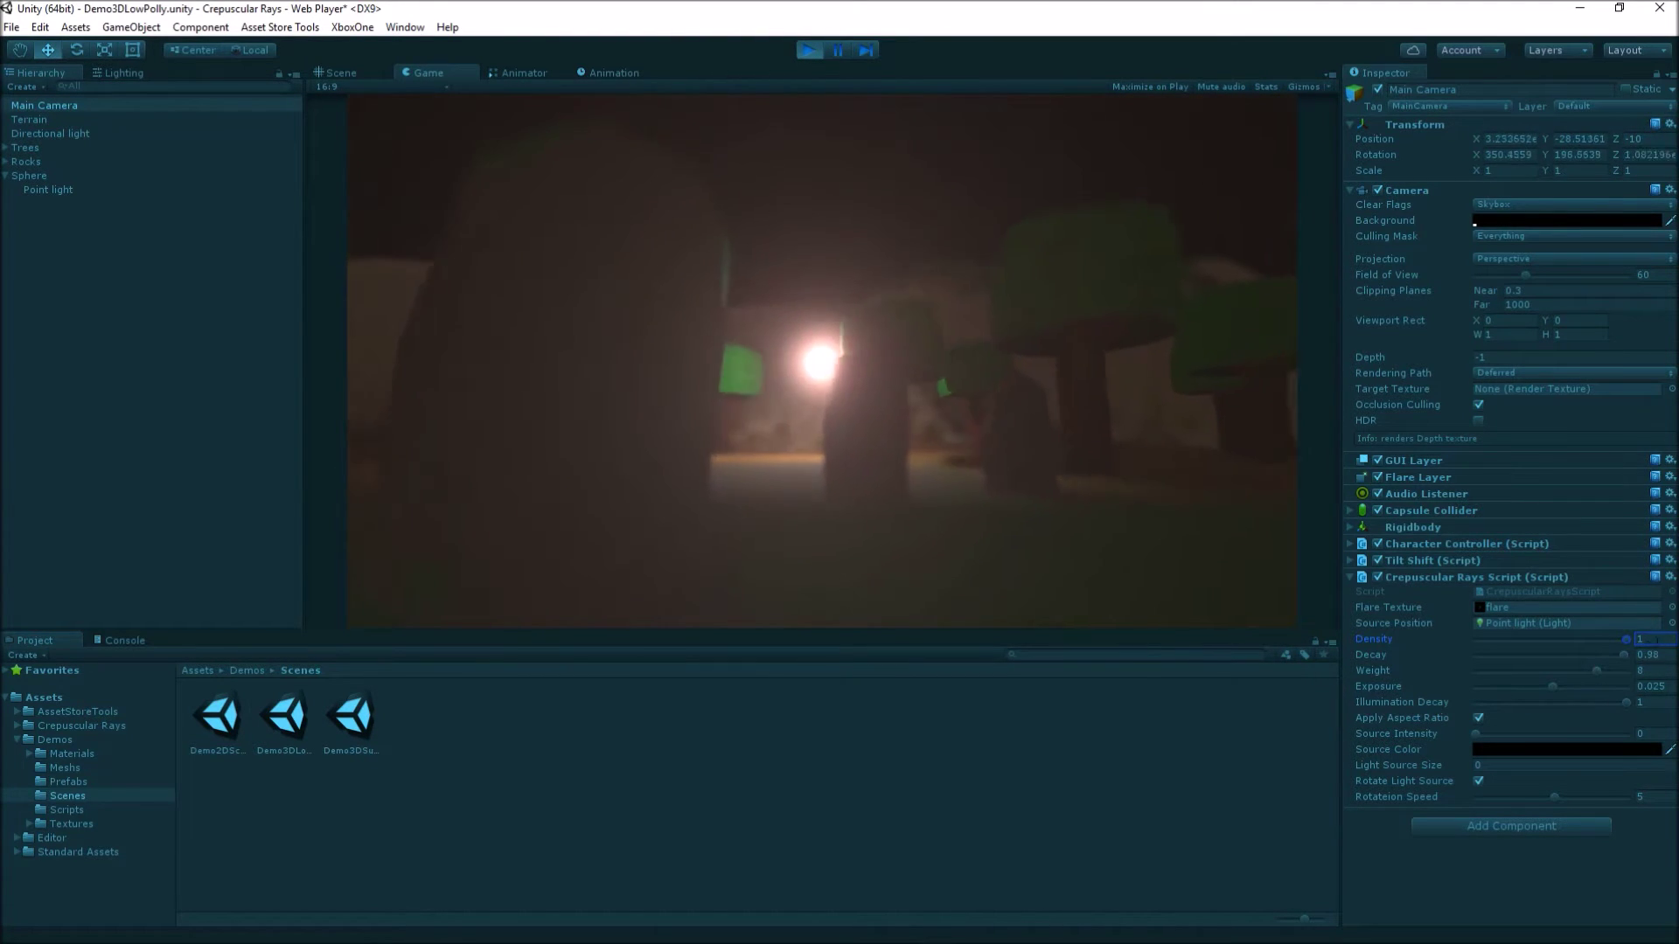
type(".98")
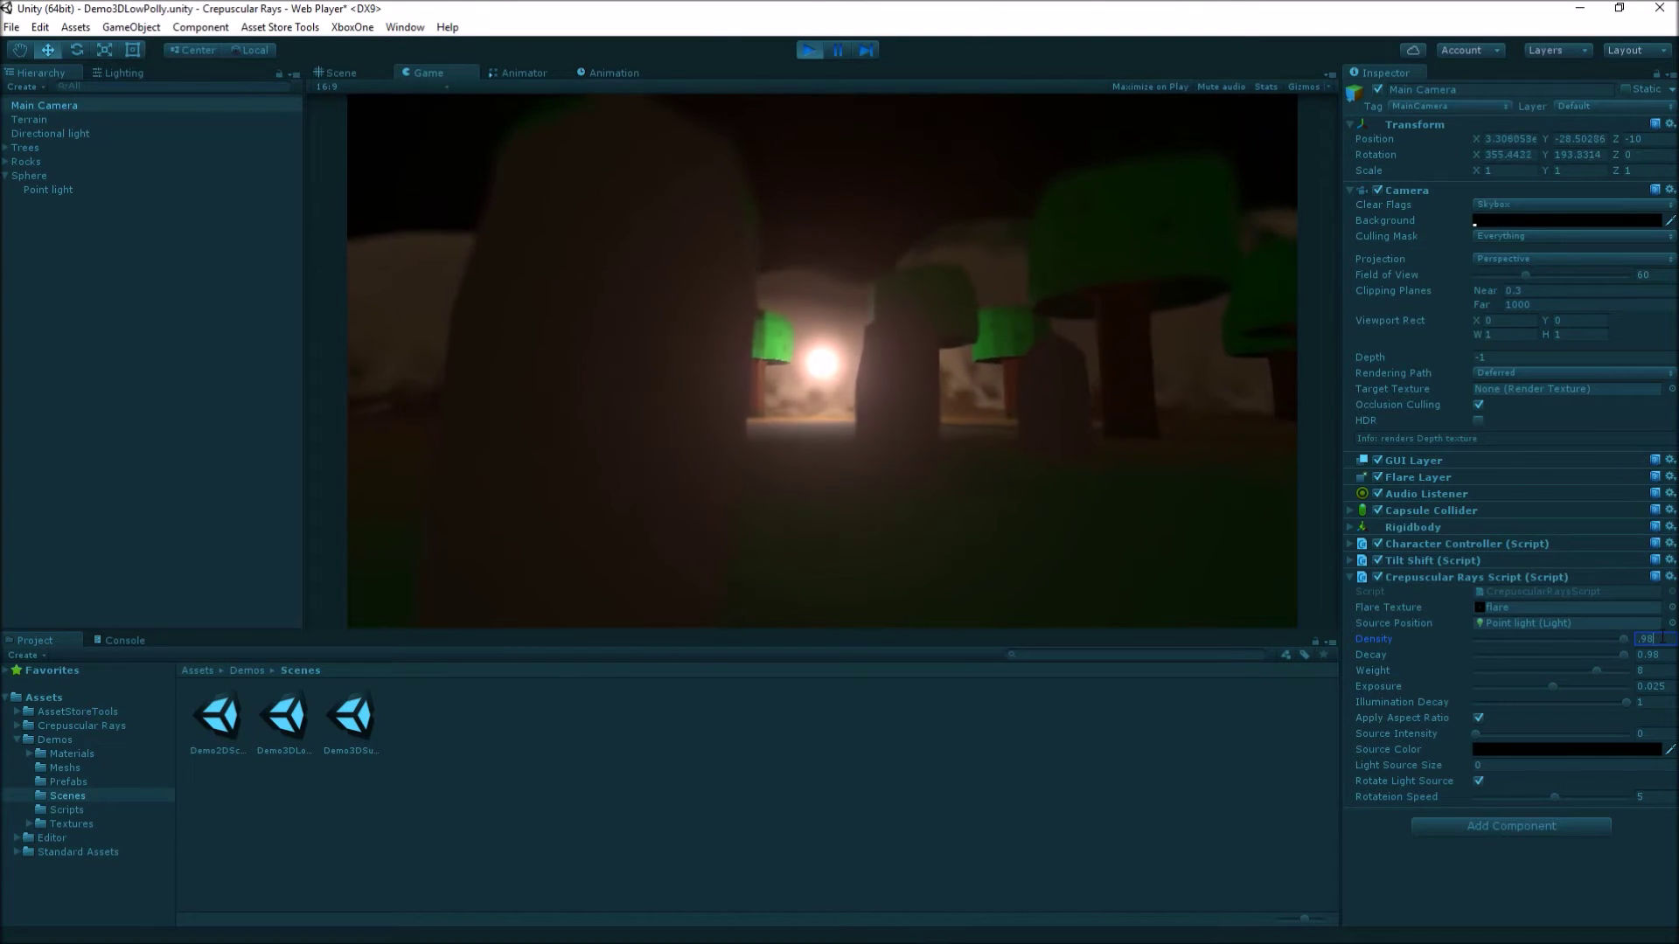
left_click_drag(1624, 653, 1635, 658)
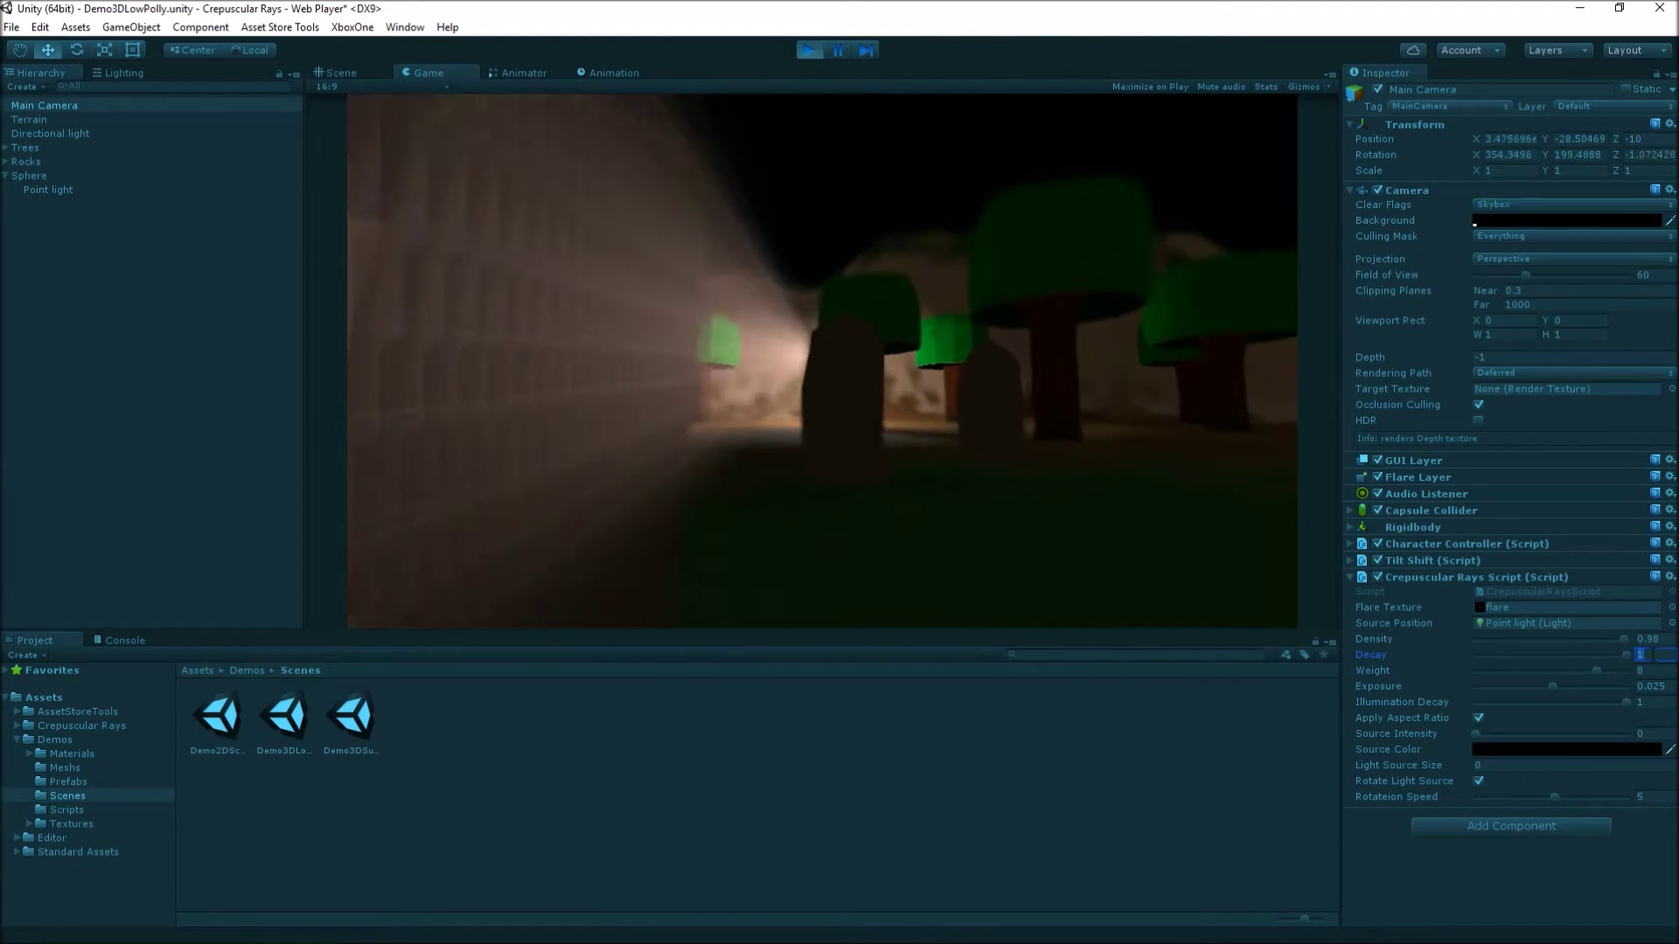
- Set the rays' Decay to 0.98 and Weight to 8, then lower the Exposure
type(".98")
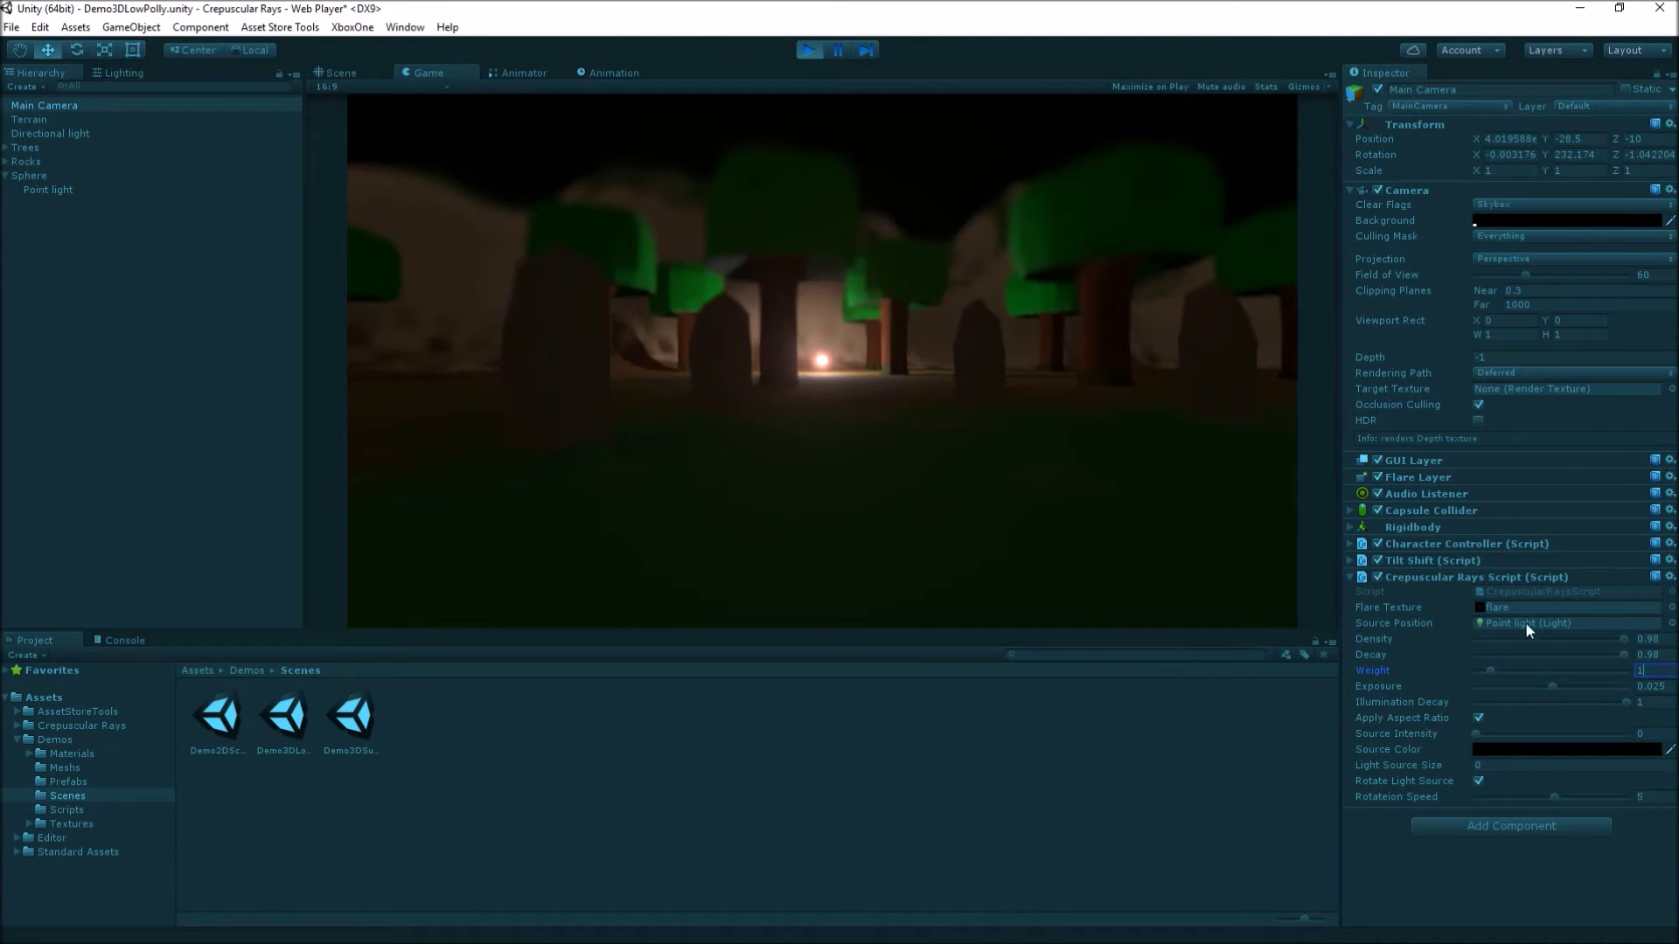
type("8")
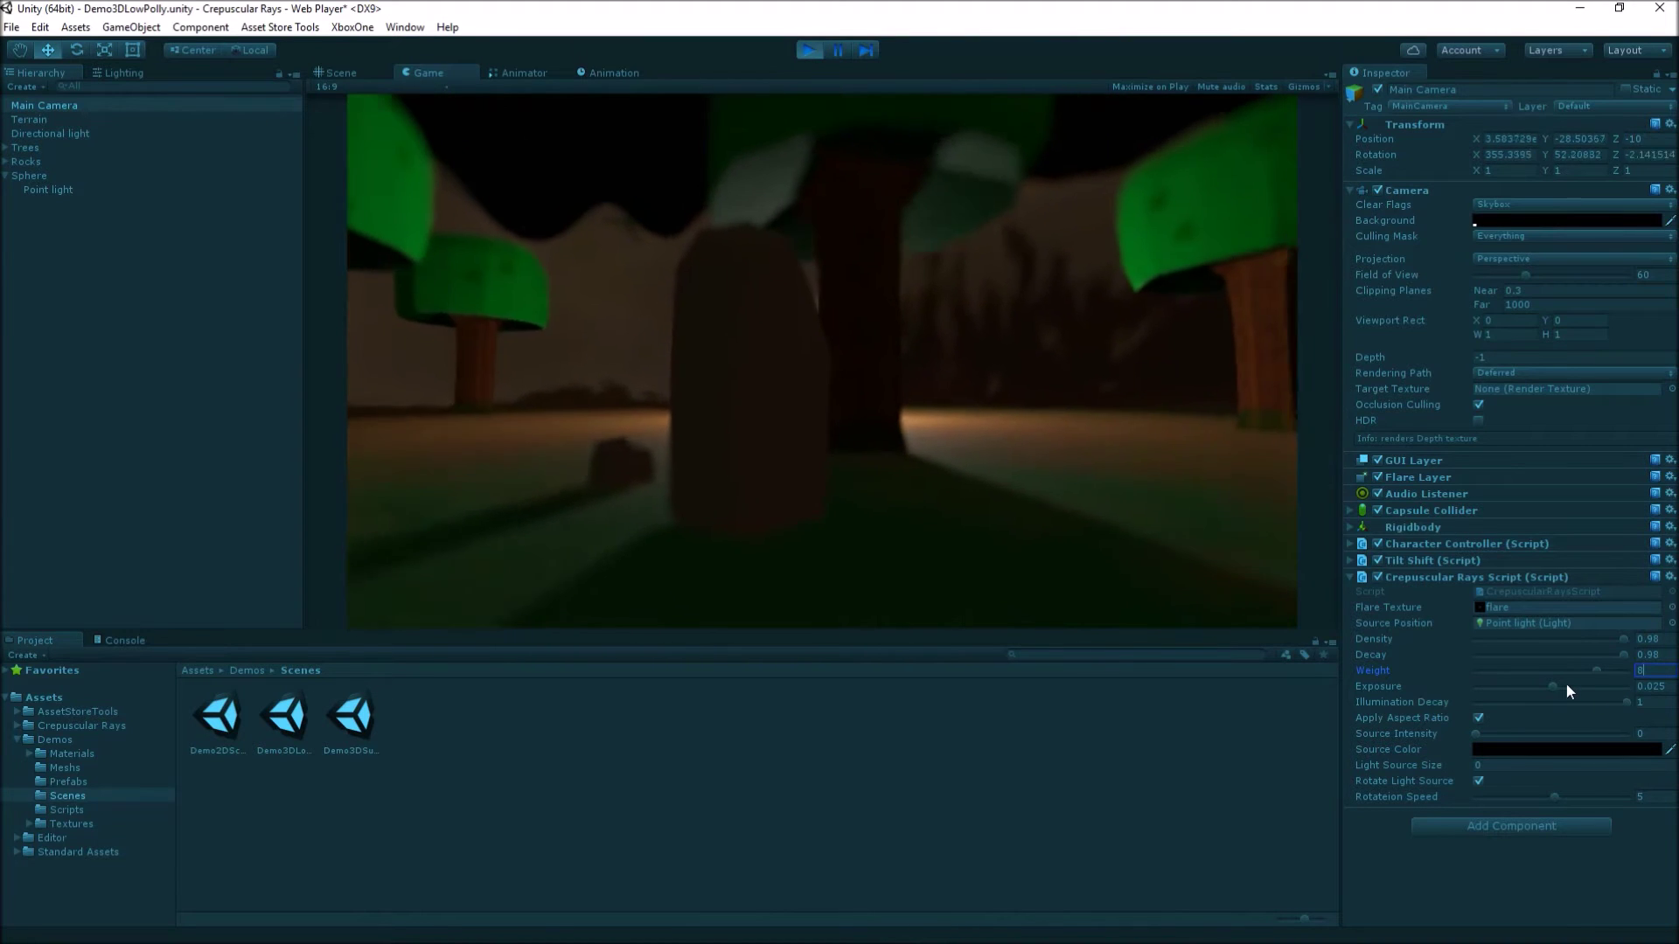
mouse_move(1555, 686)
left_mouse_down()
mouse_move(1628, 674)
mouse_move(1551, 712)
left_mouse_up()
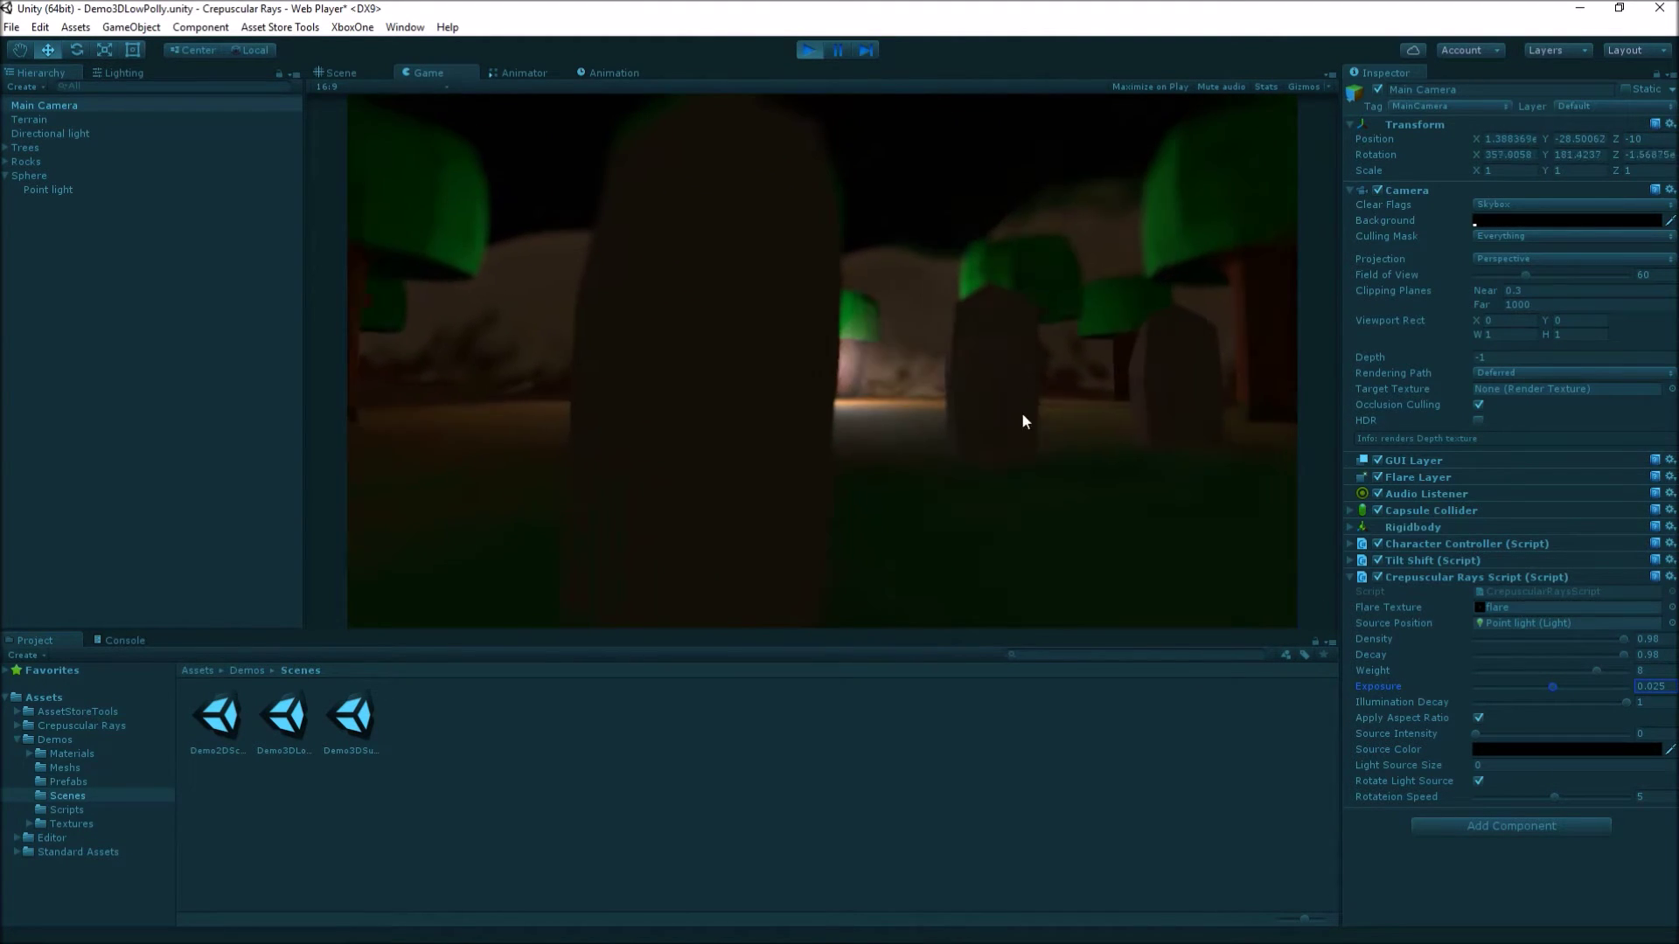
- Try Illumination Decay 0.745 then reset it to 1, and toggle Apply Aspect Ratio off and on
left_click_drag(1627, 702, 1587, 696)
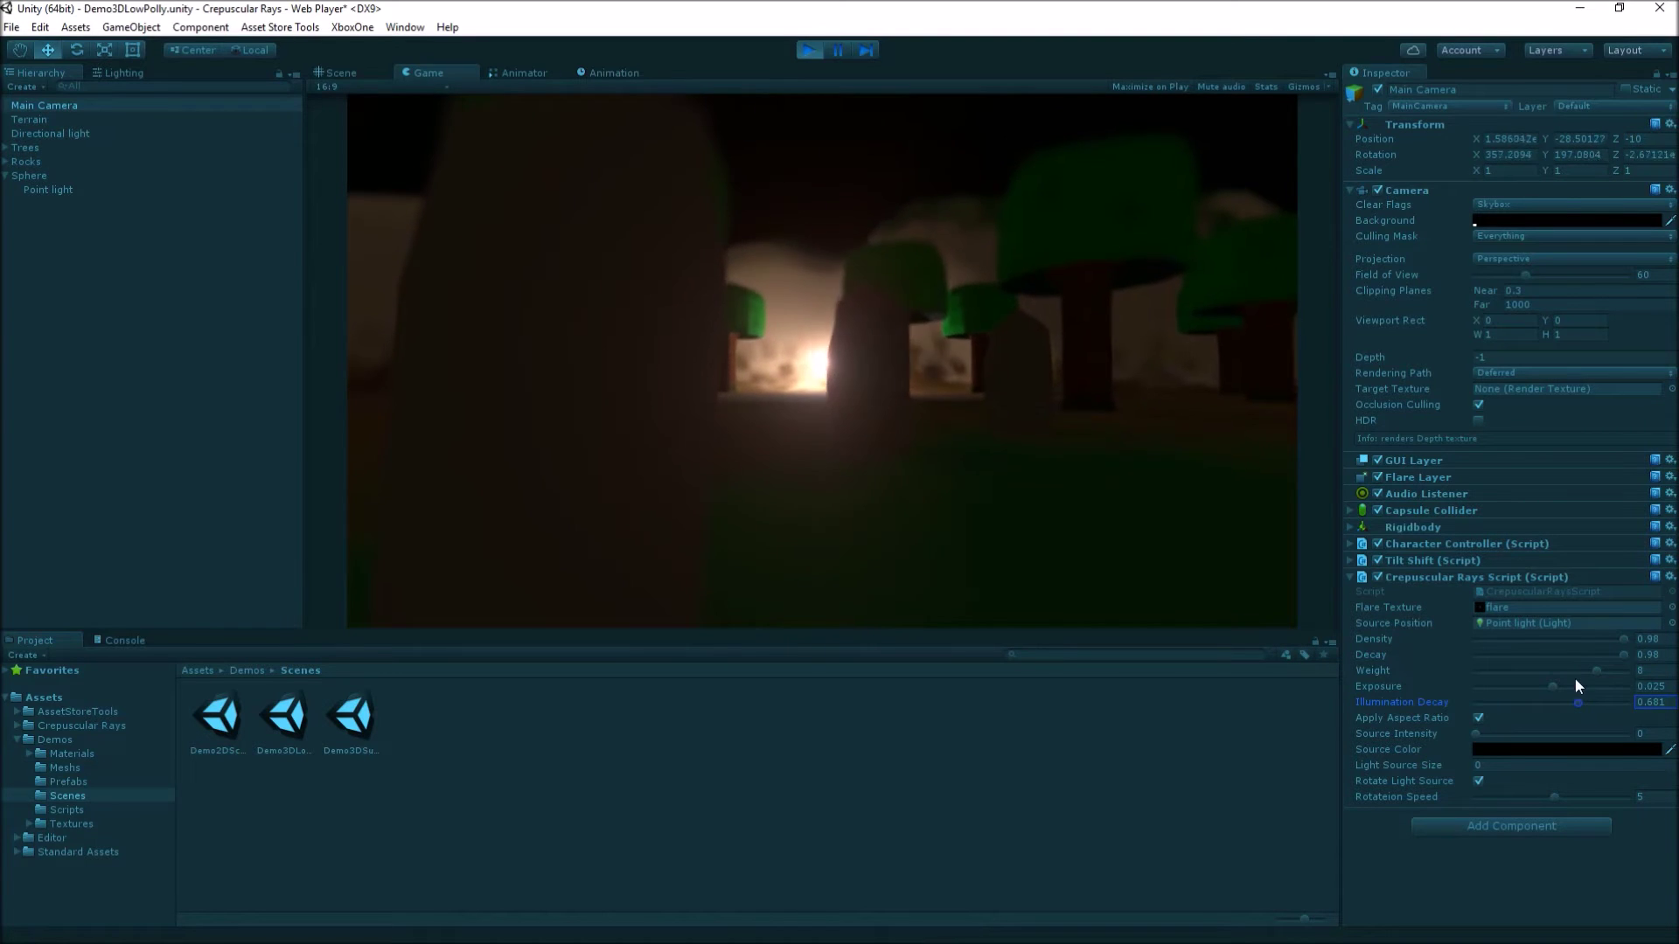
key("Return")
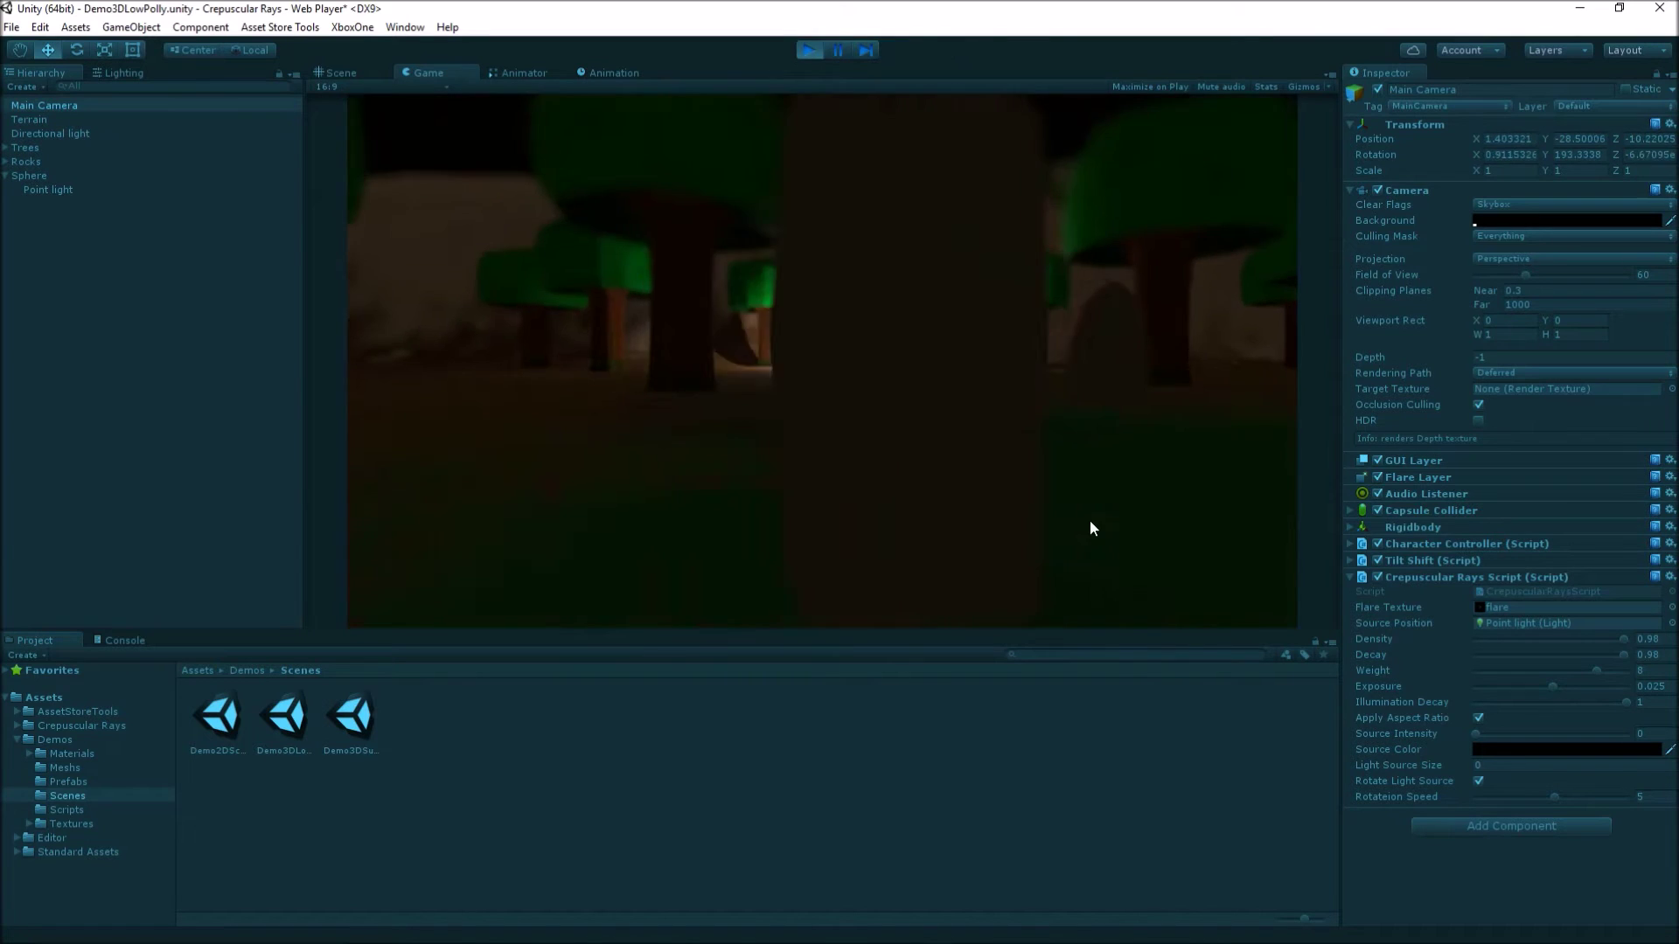
left_click(1477, 719)
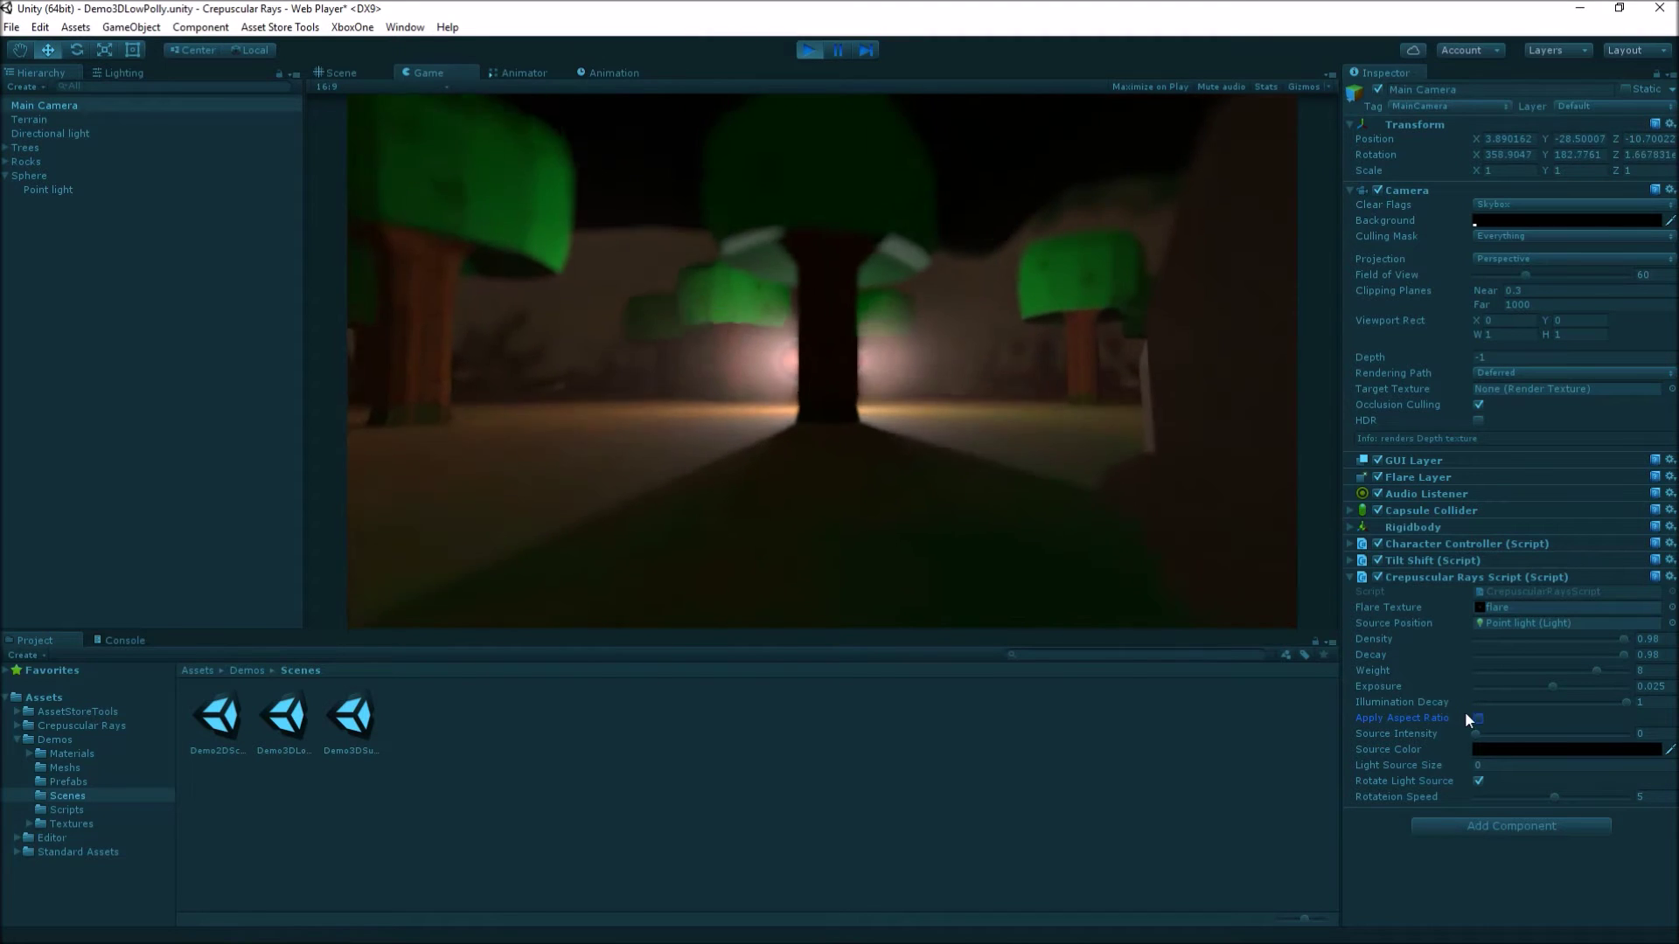
left_click(1478, 717)
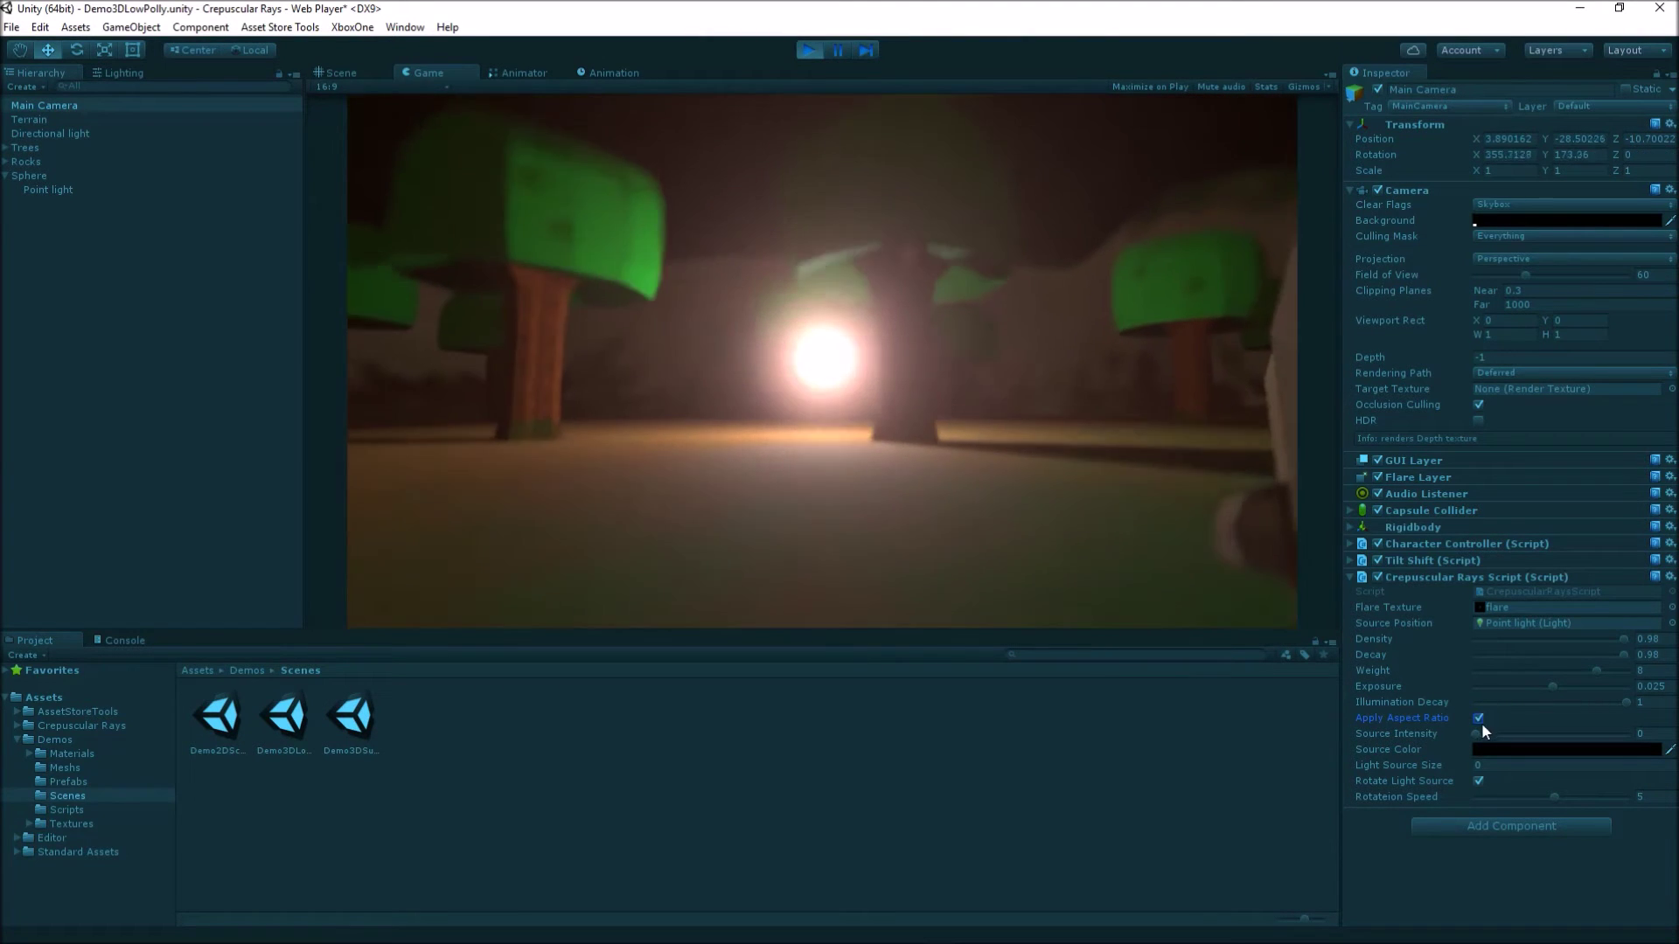
- Try a higher Source Intensity, then set the rays' Source Color to white after trying red
left_click_drag(1477, 732, 1400, 763)
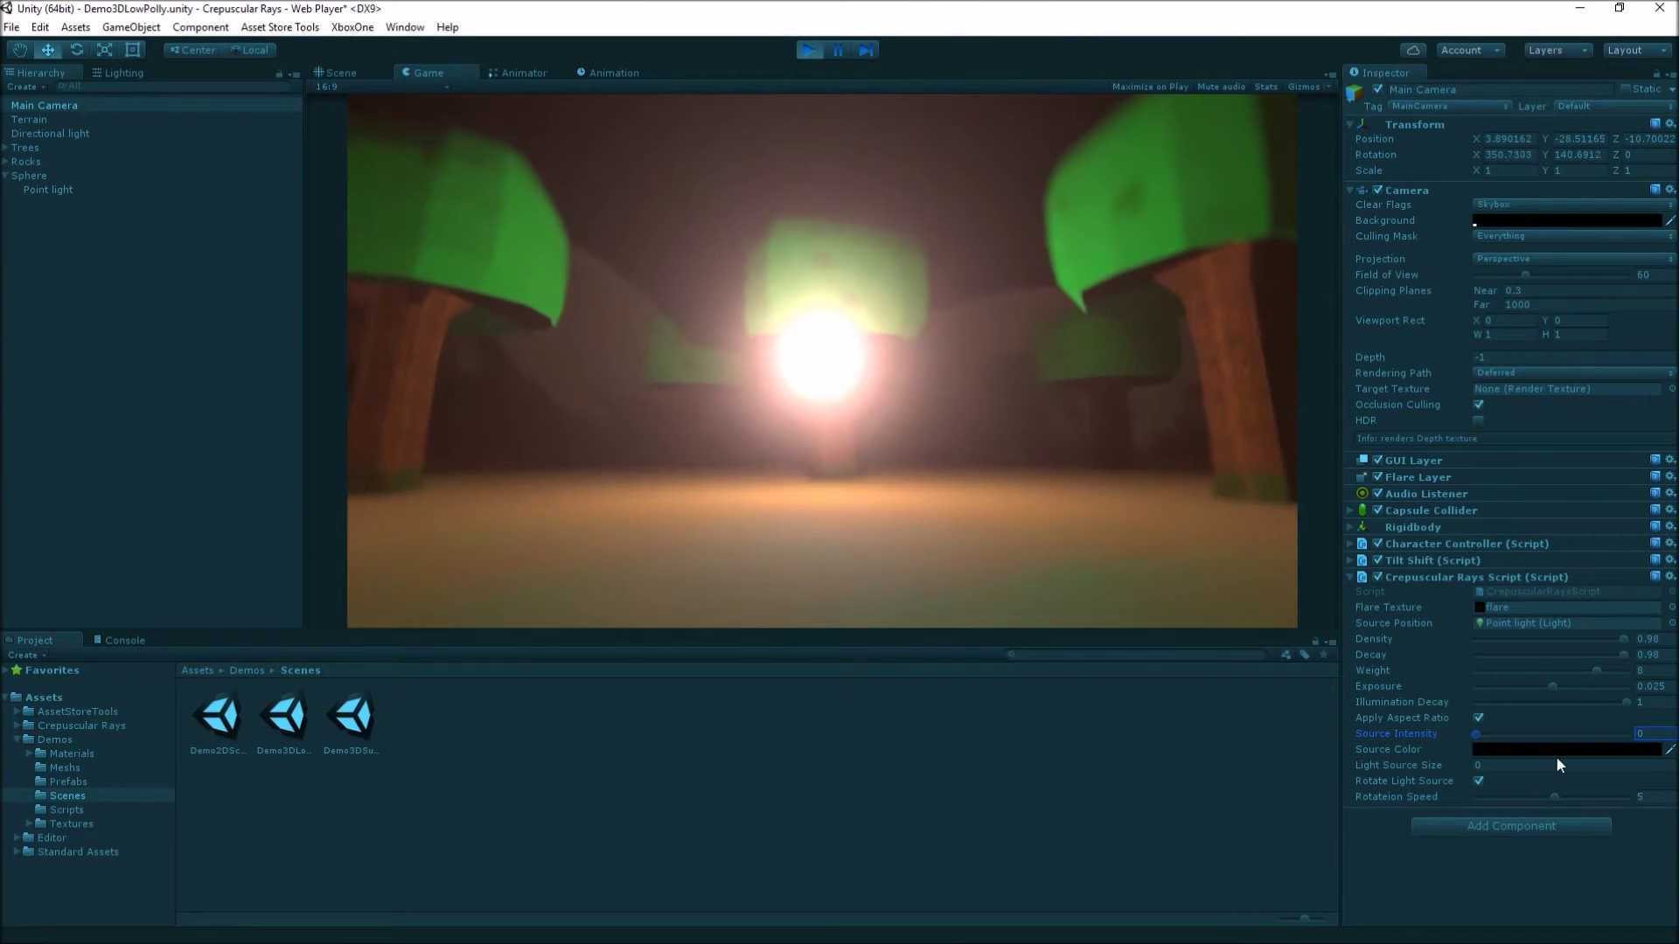
left_click(1555, 750)
left_click_drag(1478, 559, 1572, 479)
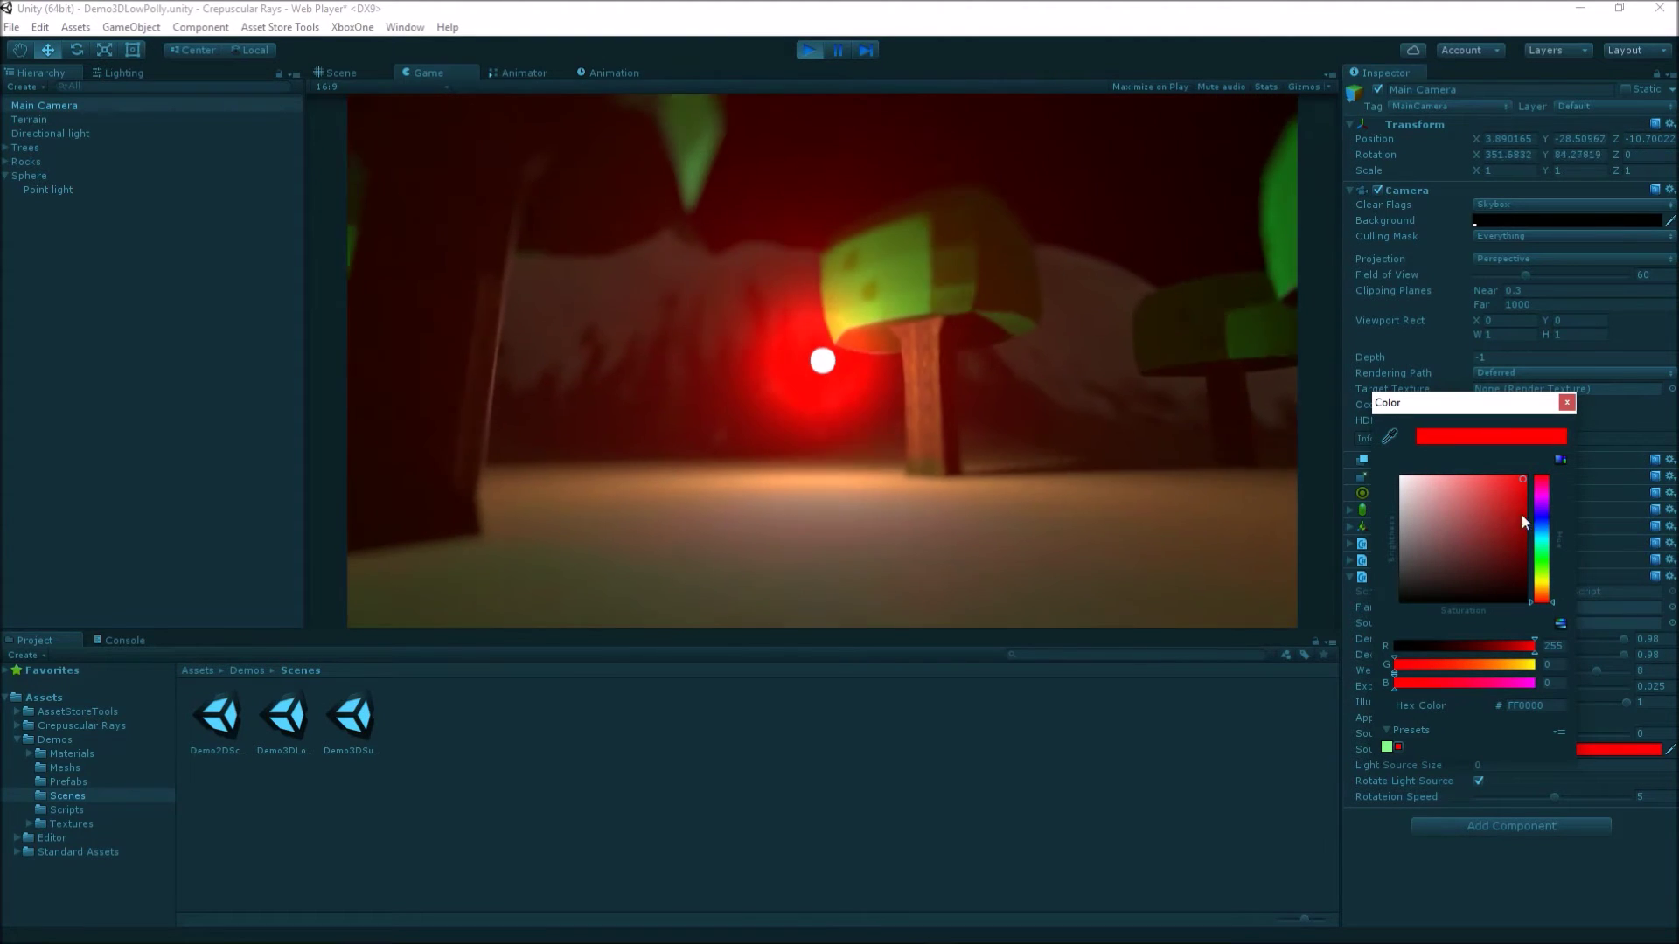
left_click_drag(1503, 551, 1350, 460)
left_click(1568, 403)
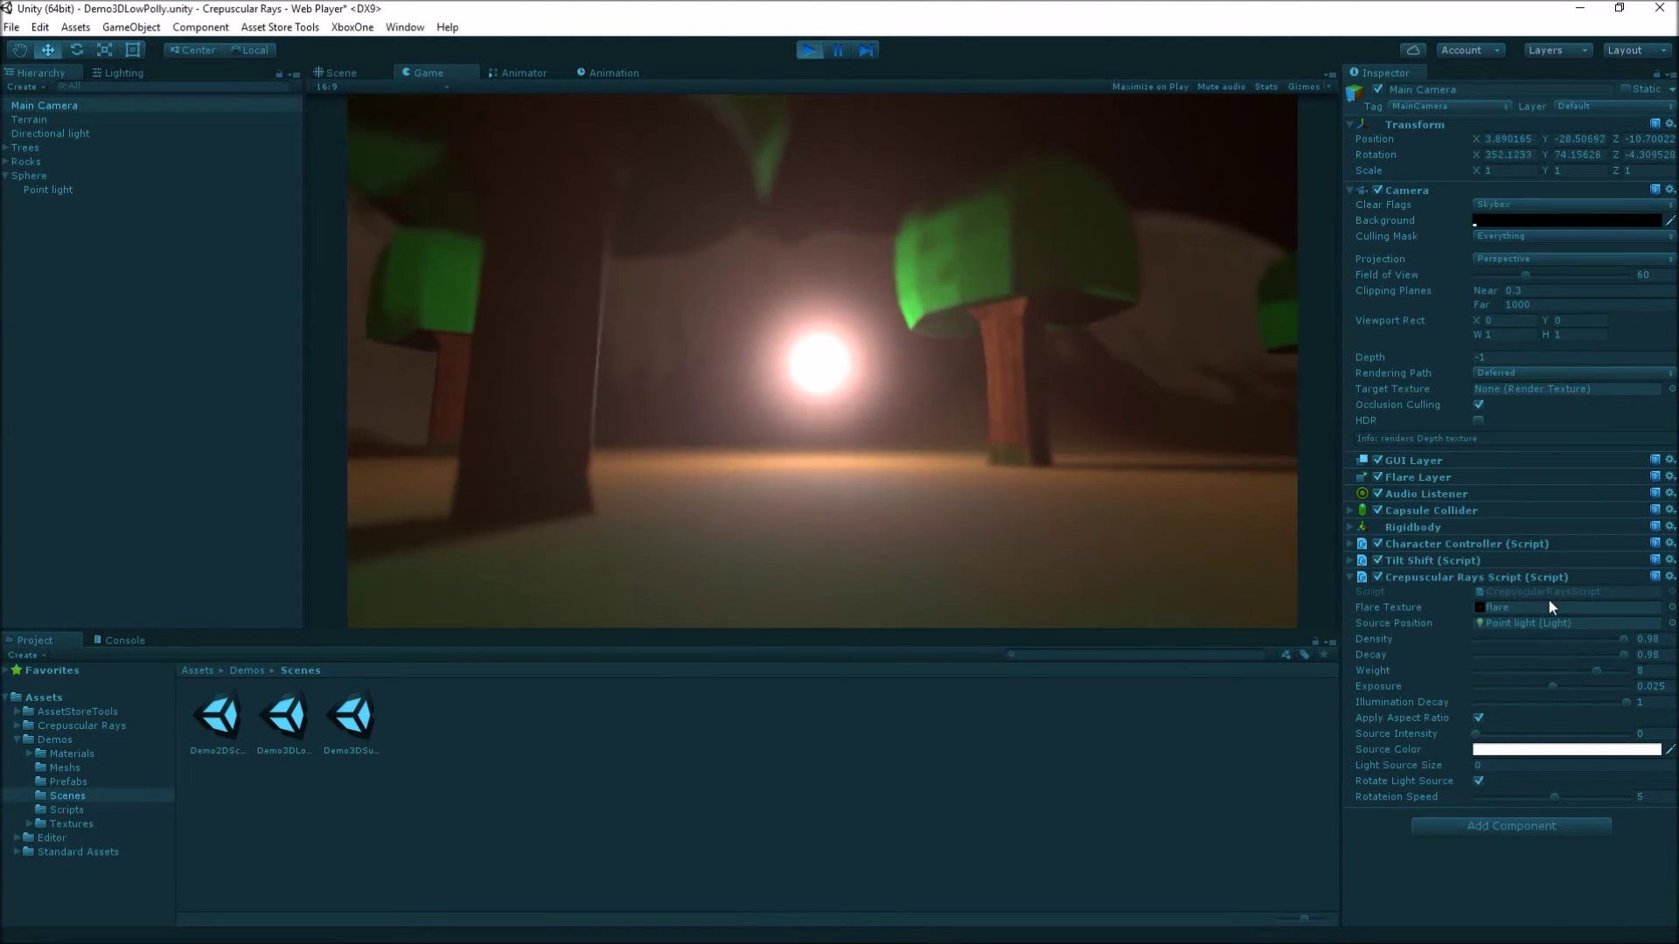
left_click(1528, 767)
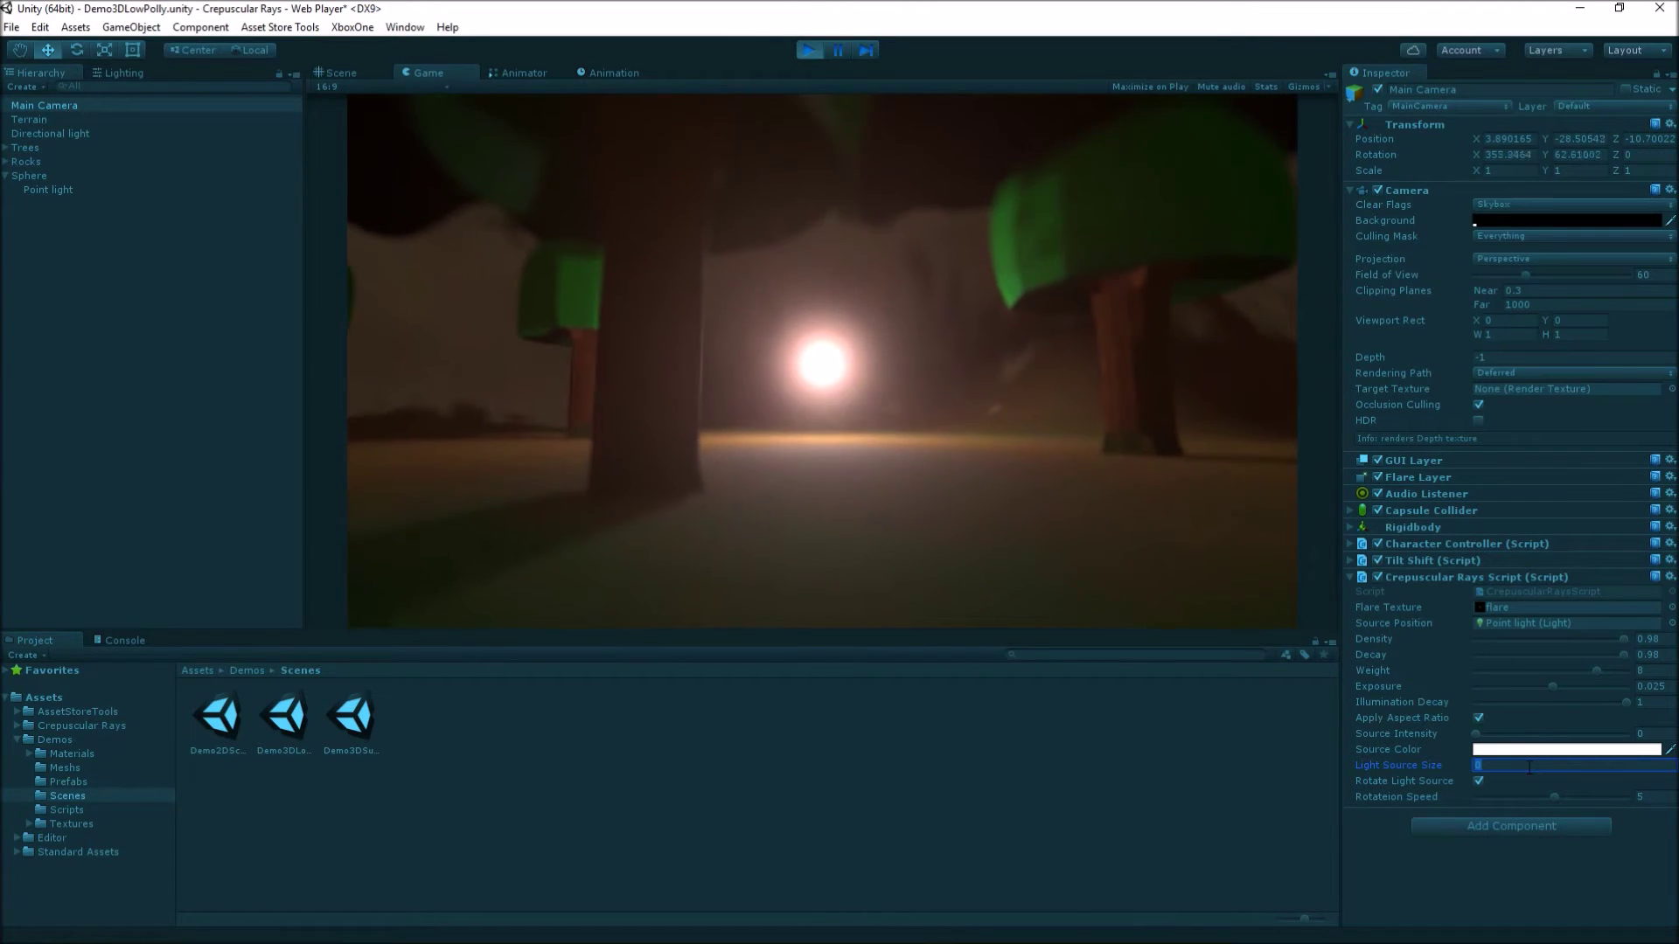
type("50")
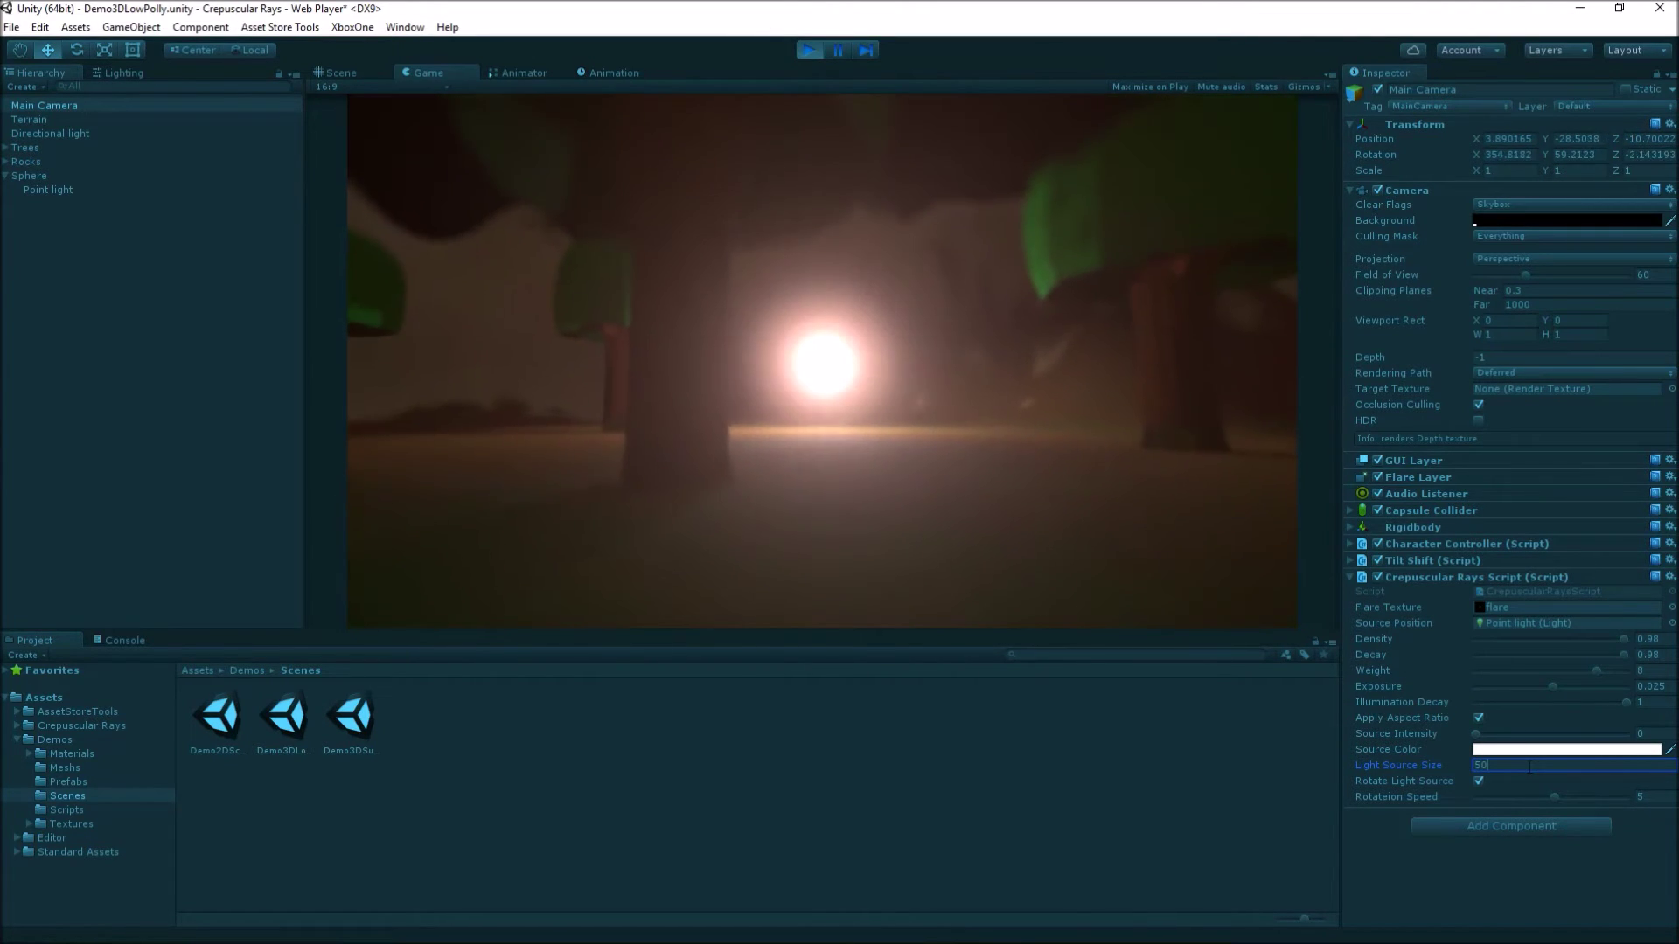
type("0")
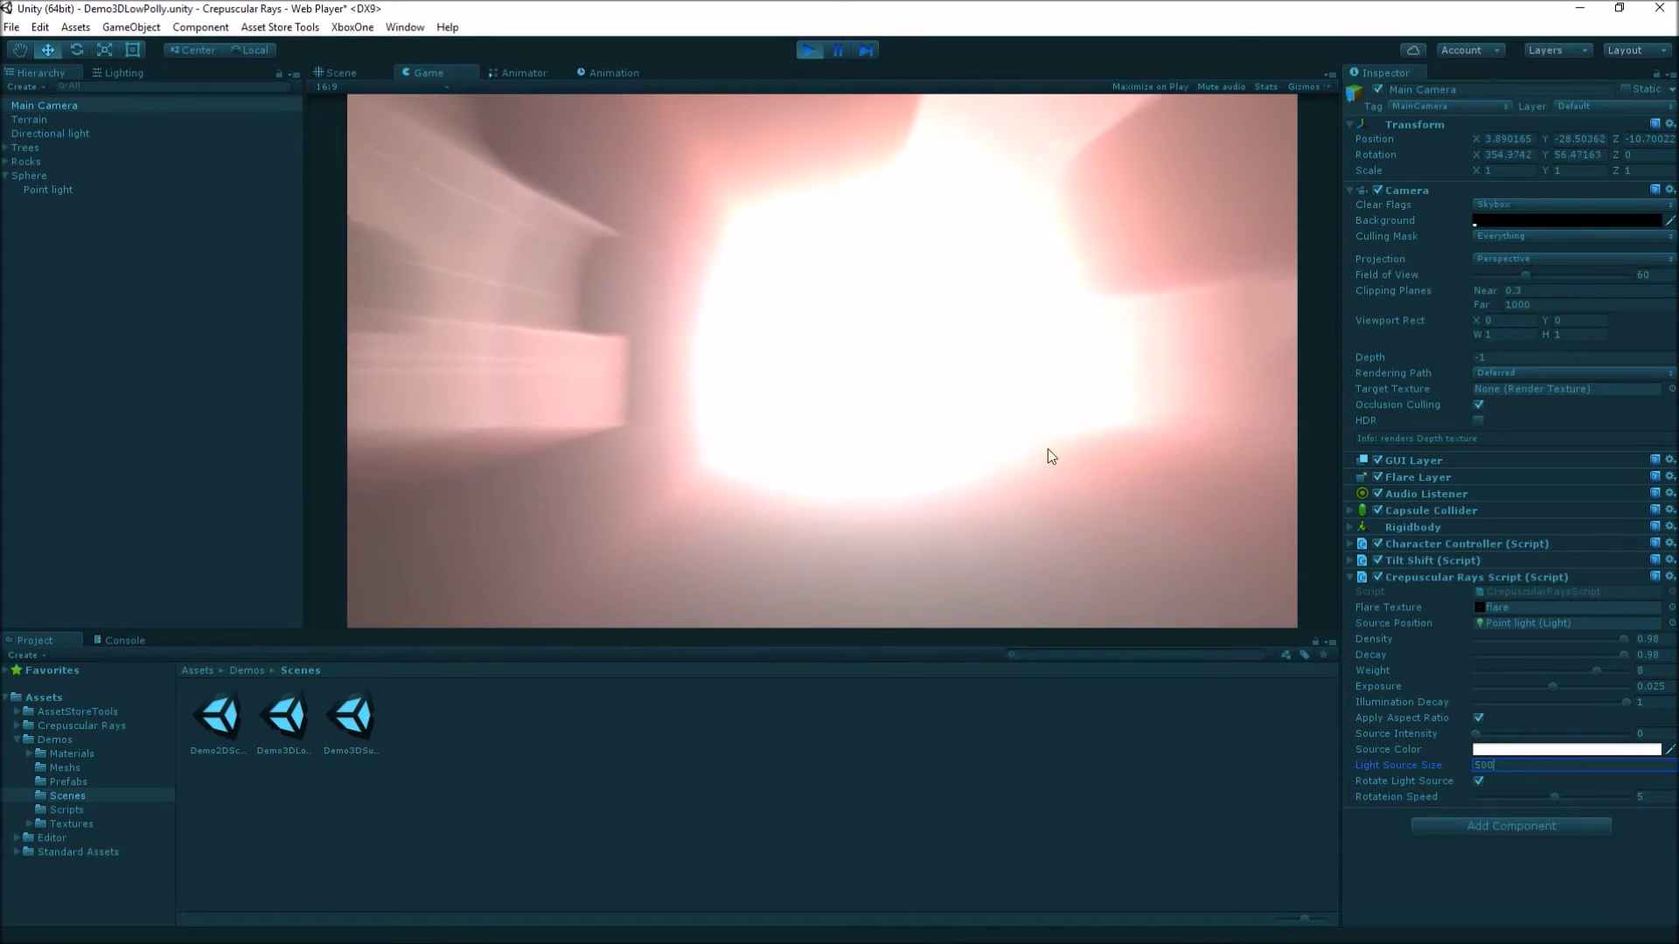
left_click(1031, 444)
key("a")
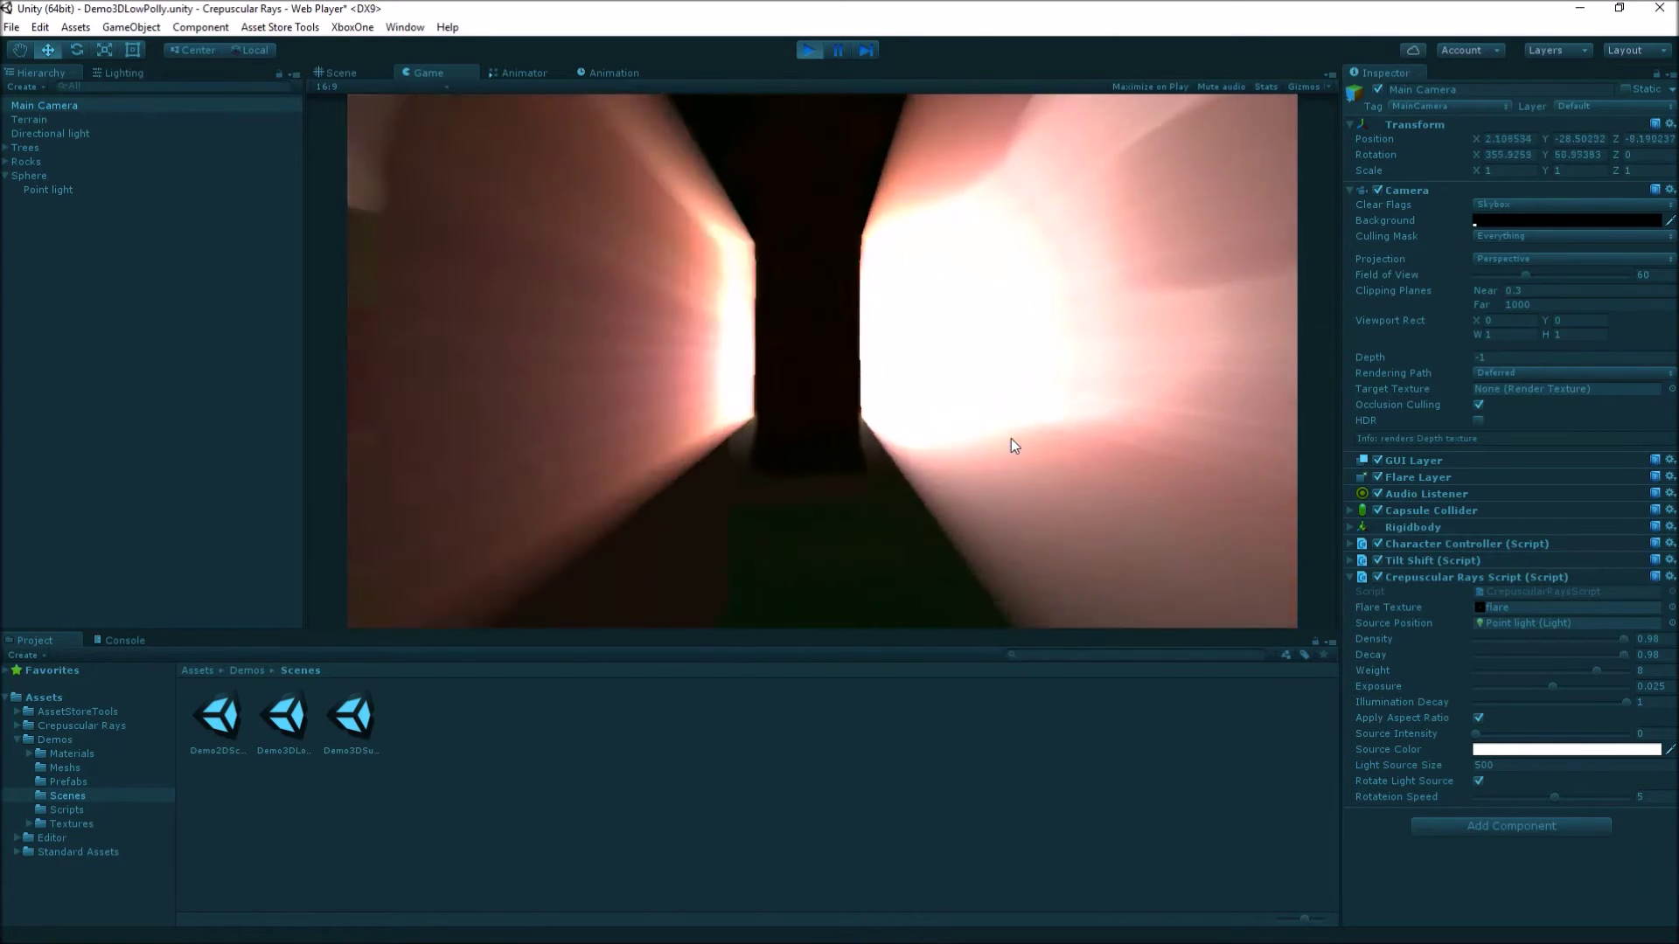
key("d")
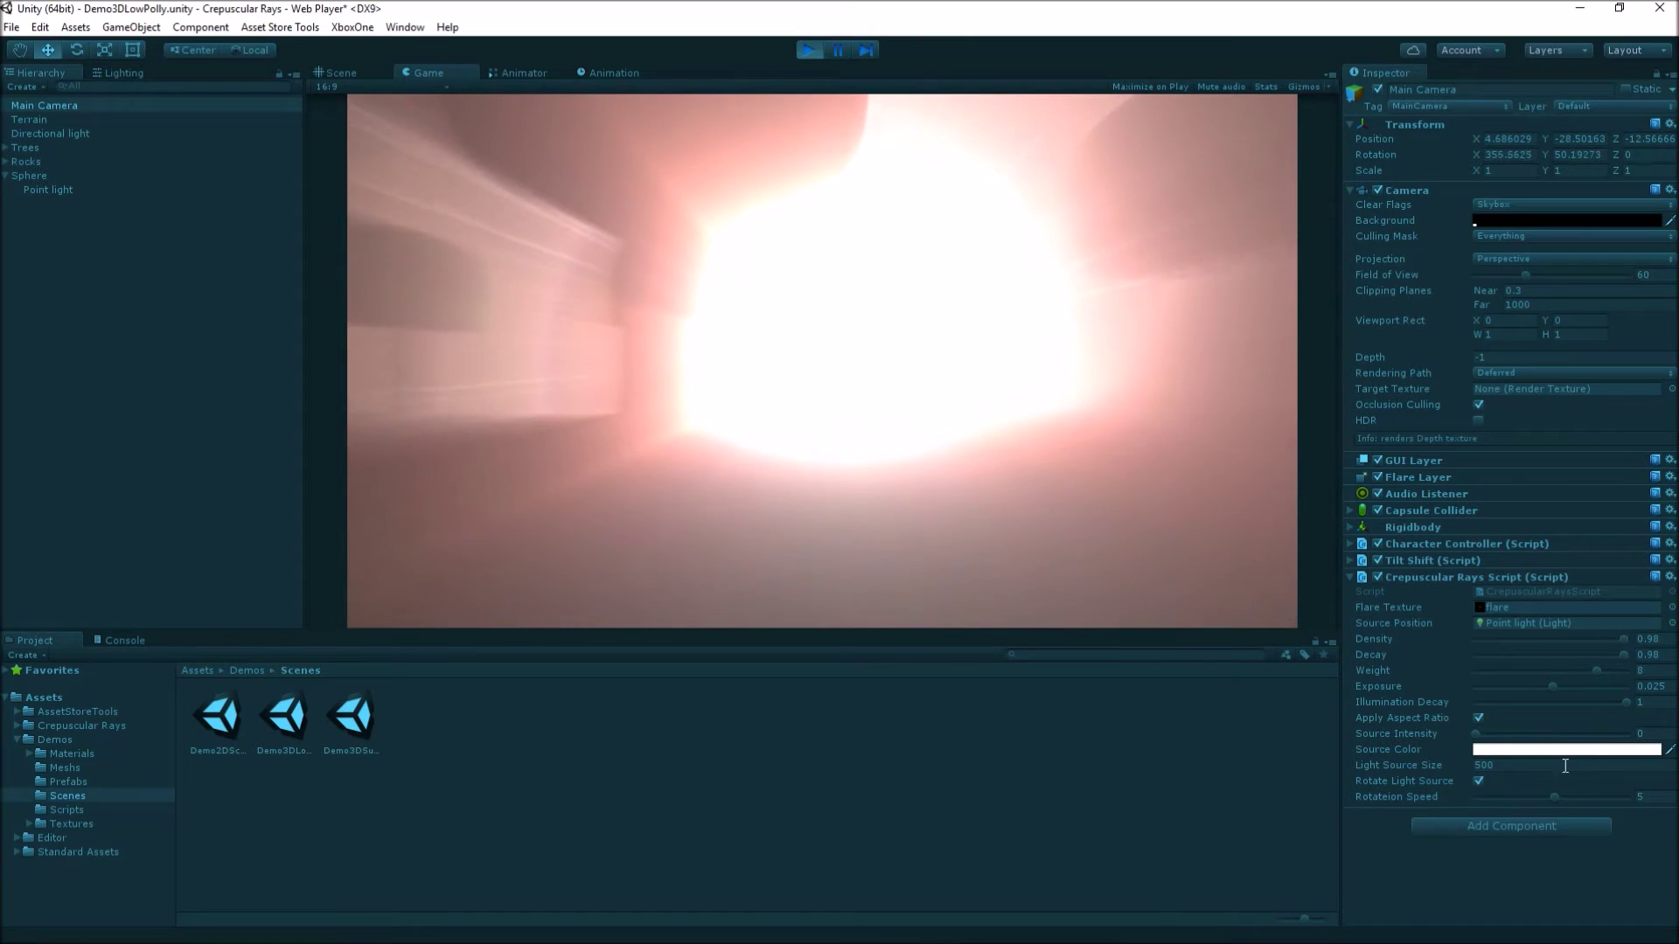
type("0")
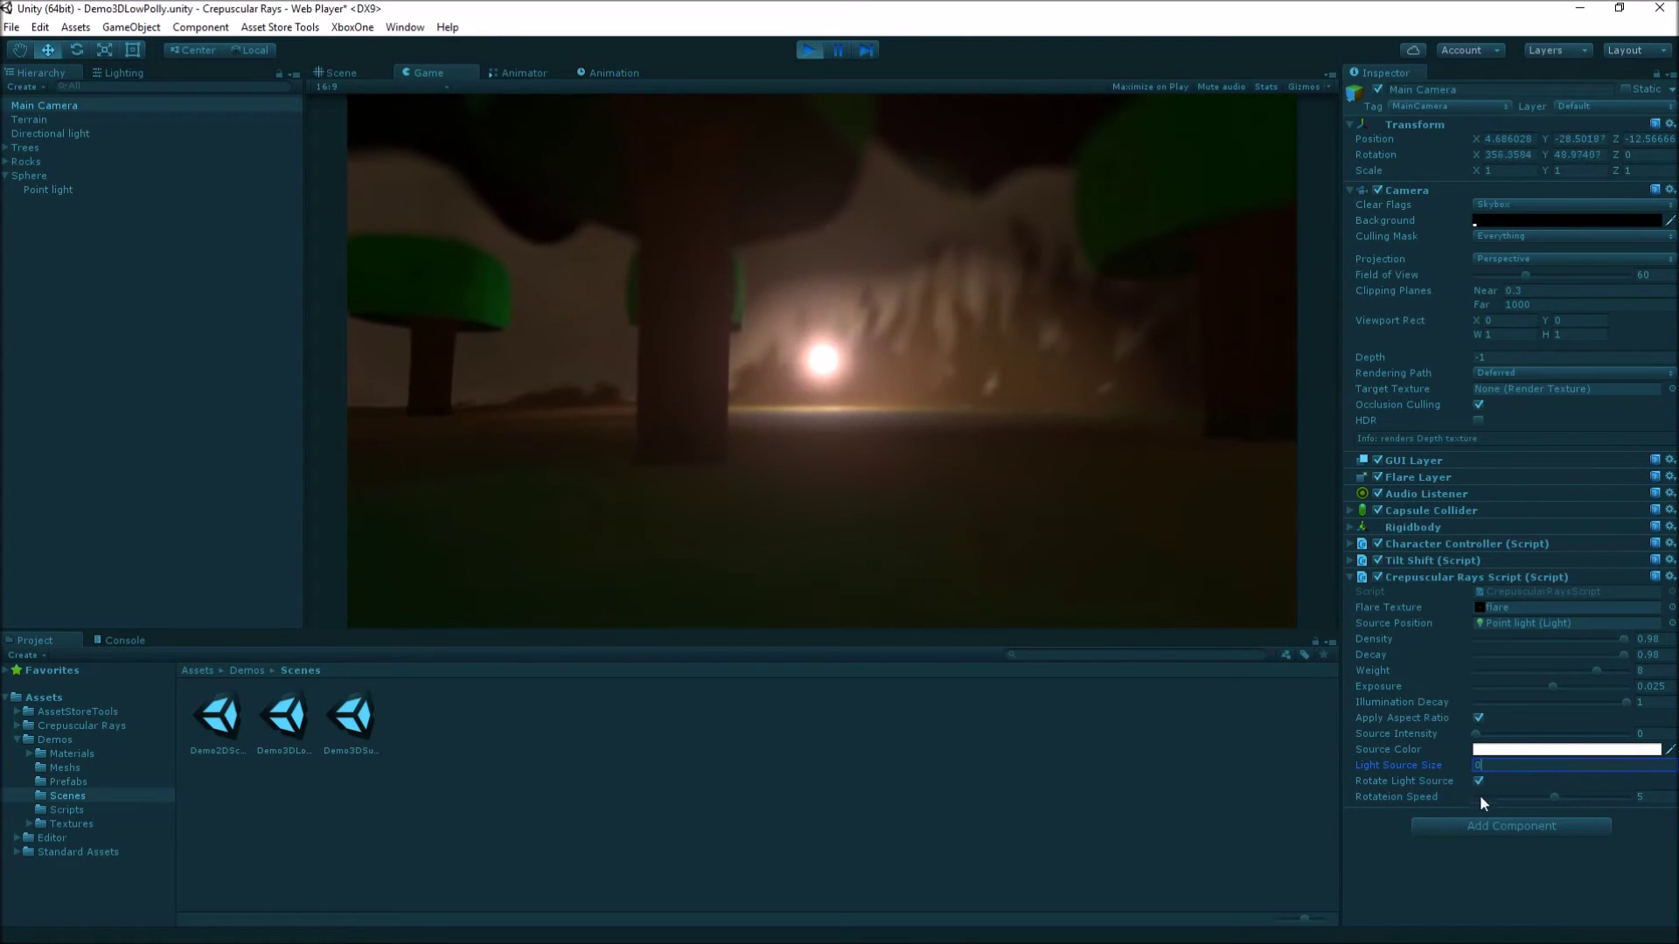
- Commit the Light Source Size value and switch the rays' Flare Texture to flare5
left_click(897, 511)
key("d")
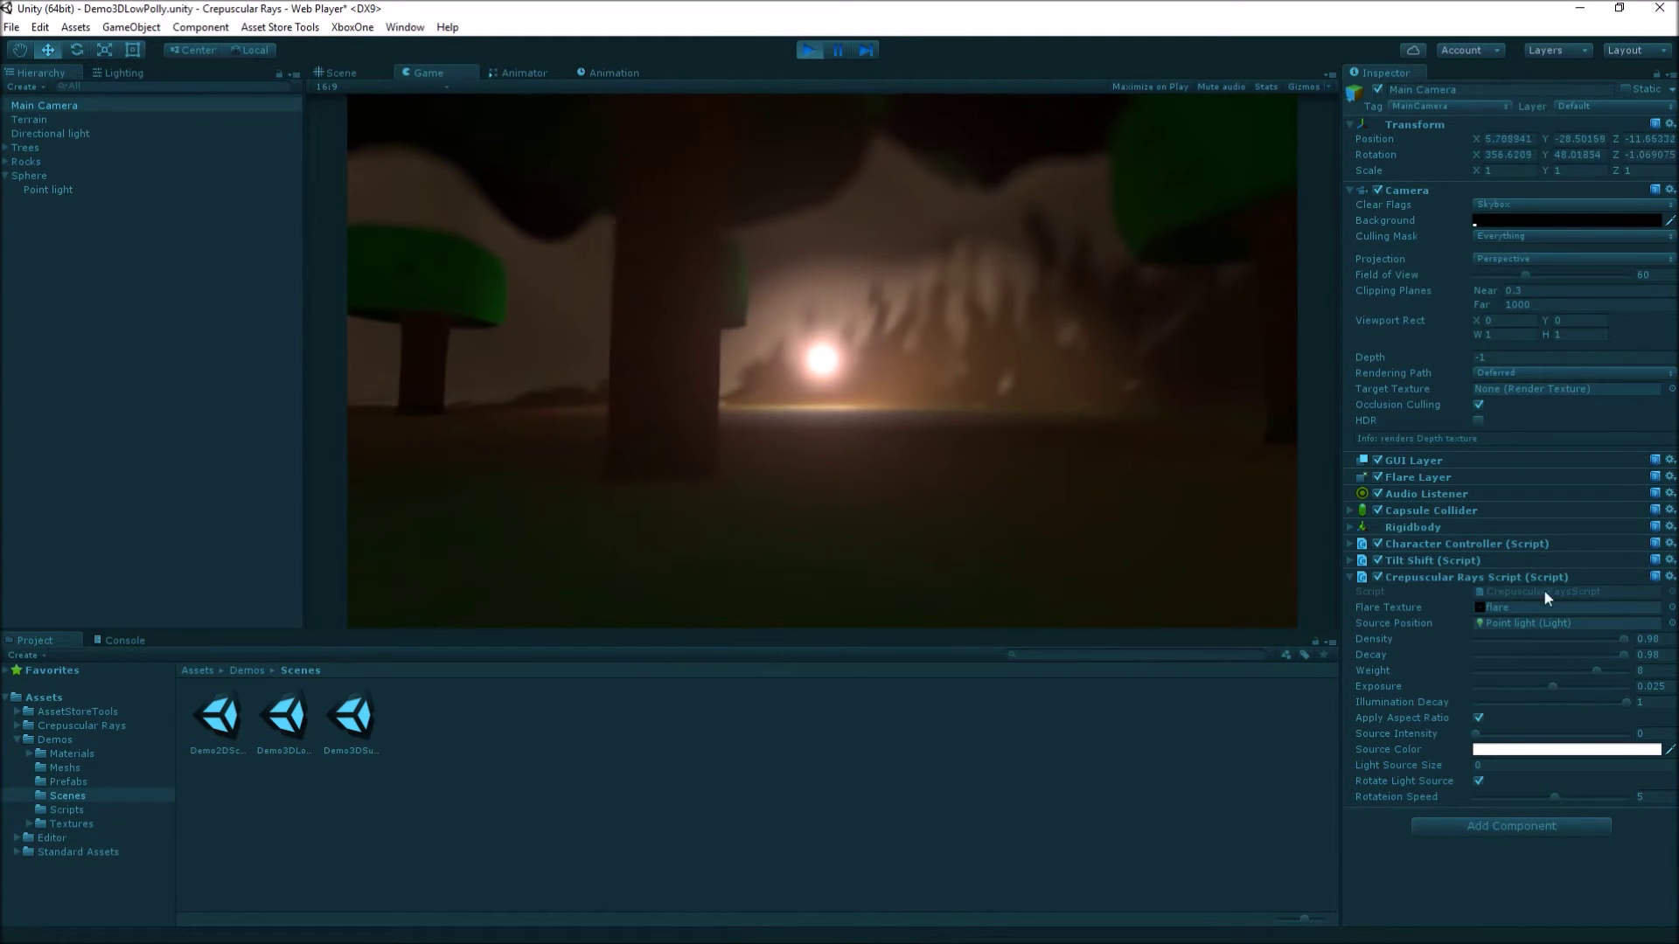
left_click(1670, 608)
double_click(1207, 558)
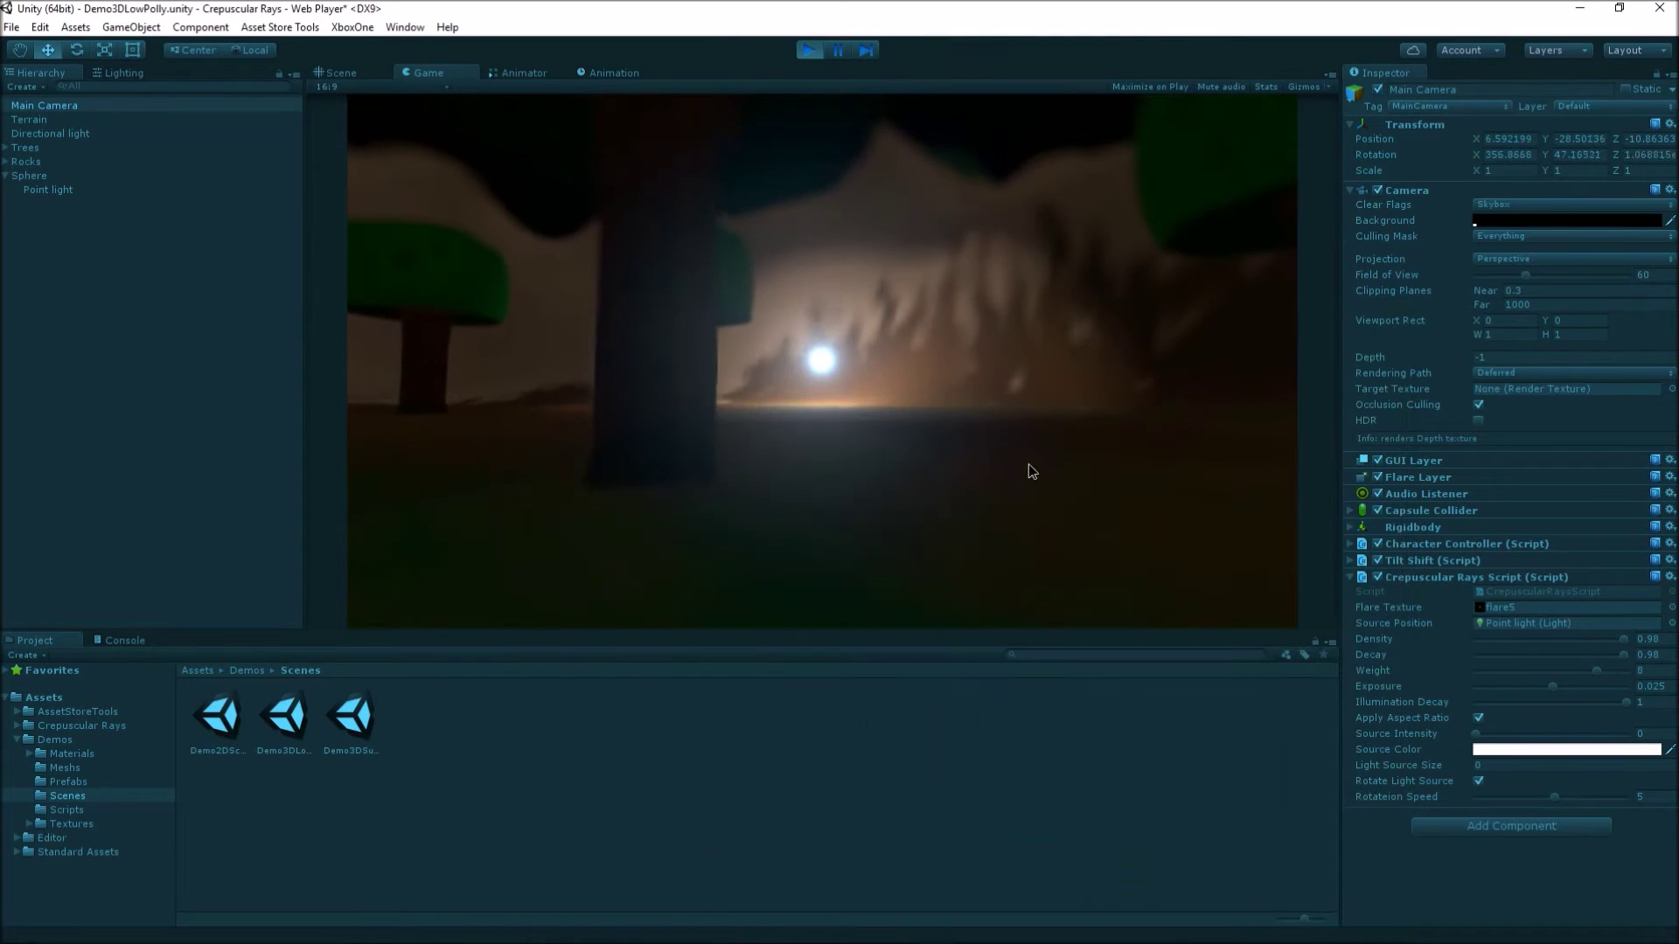
- Walk the camera forward toward the sun, turning Rotate Light Source off and back on
key("w")
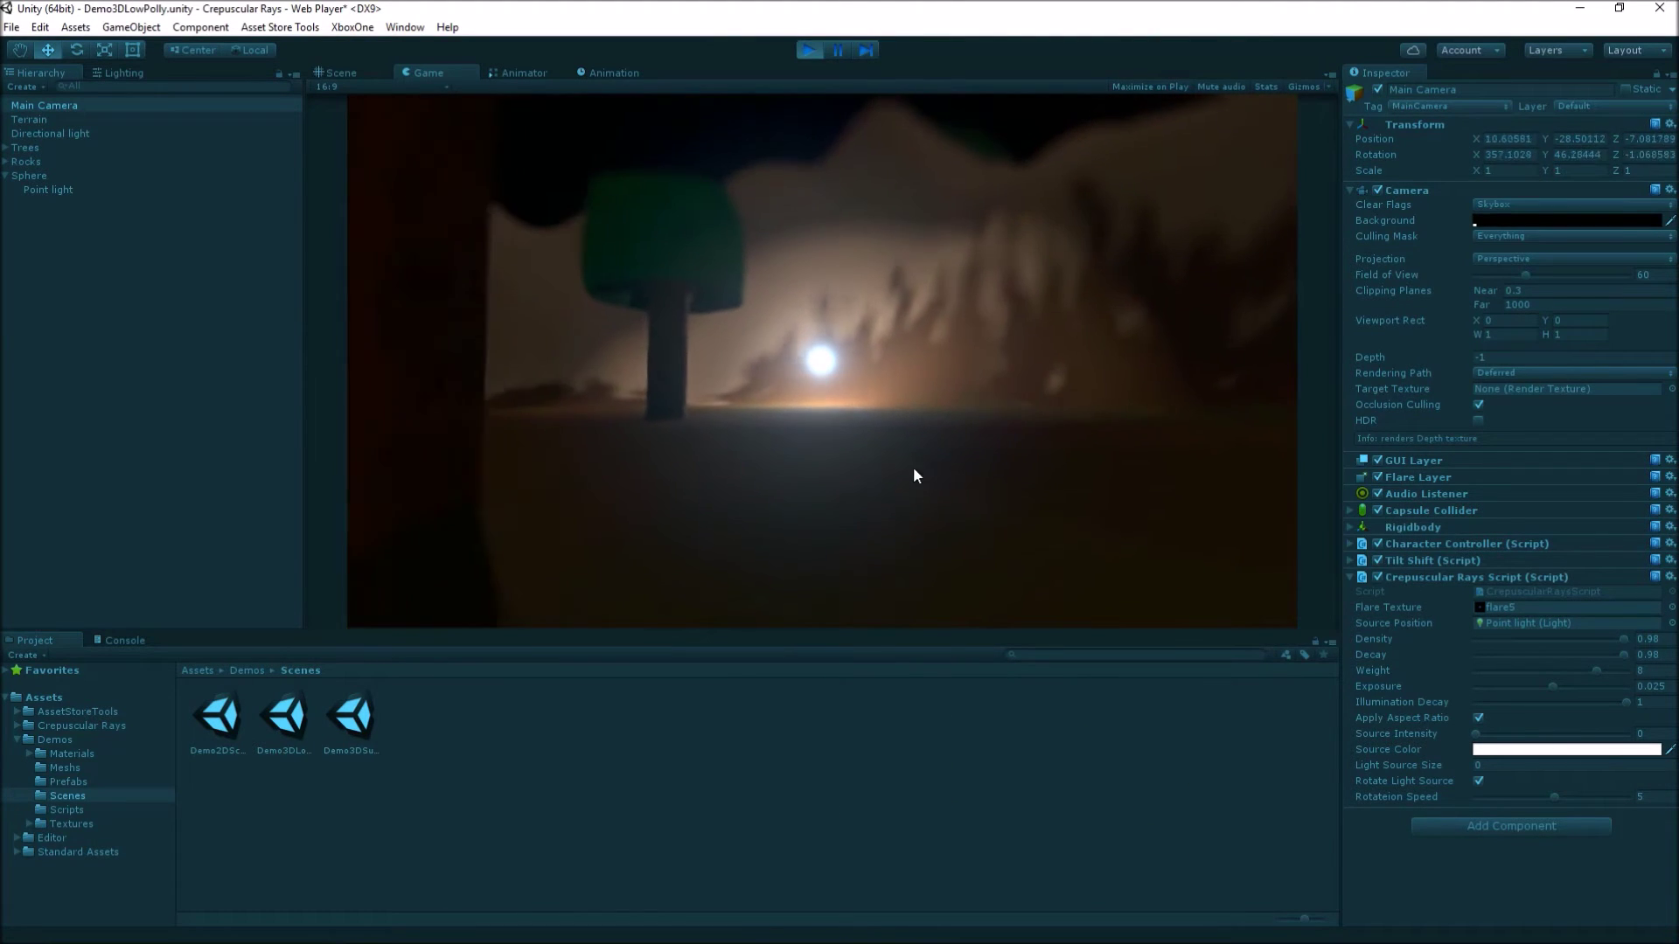
key("w")
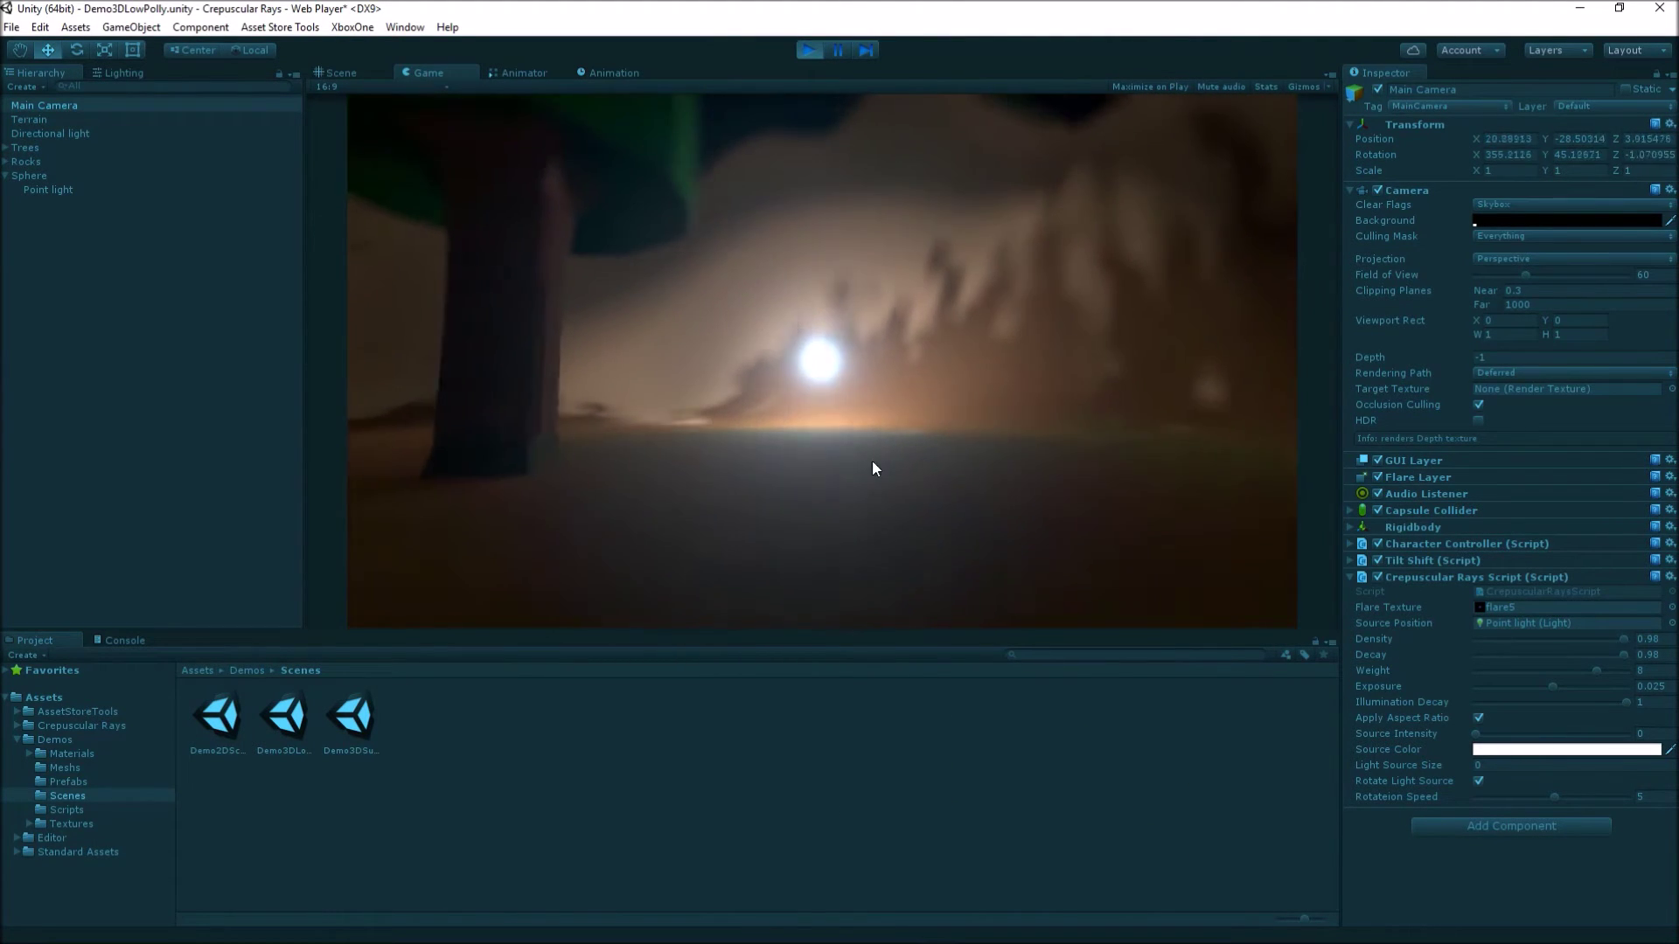
key("w")
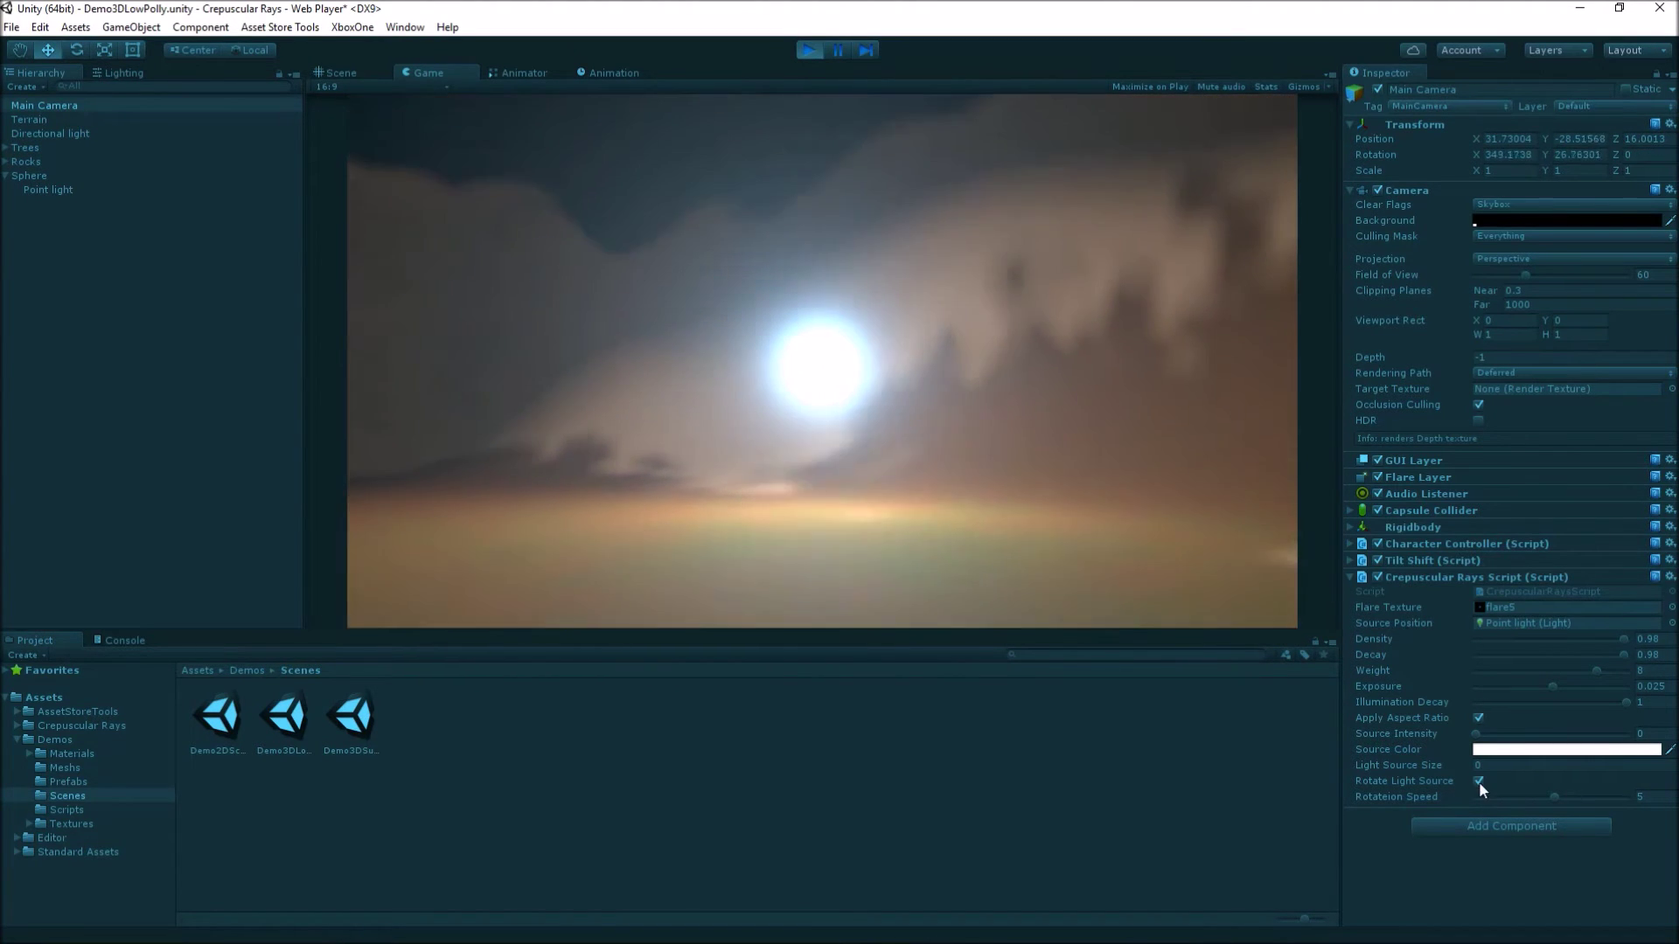
left_click(1478, 781)
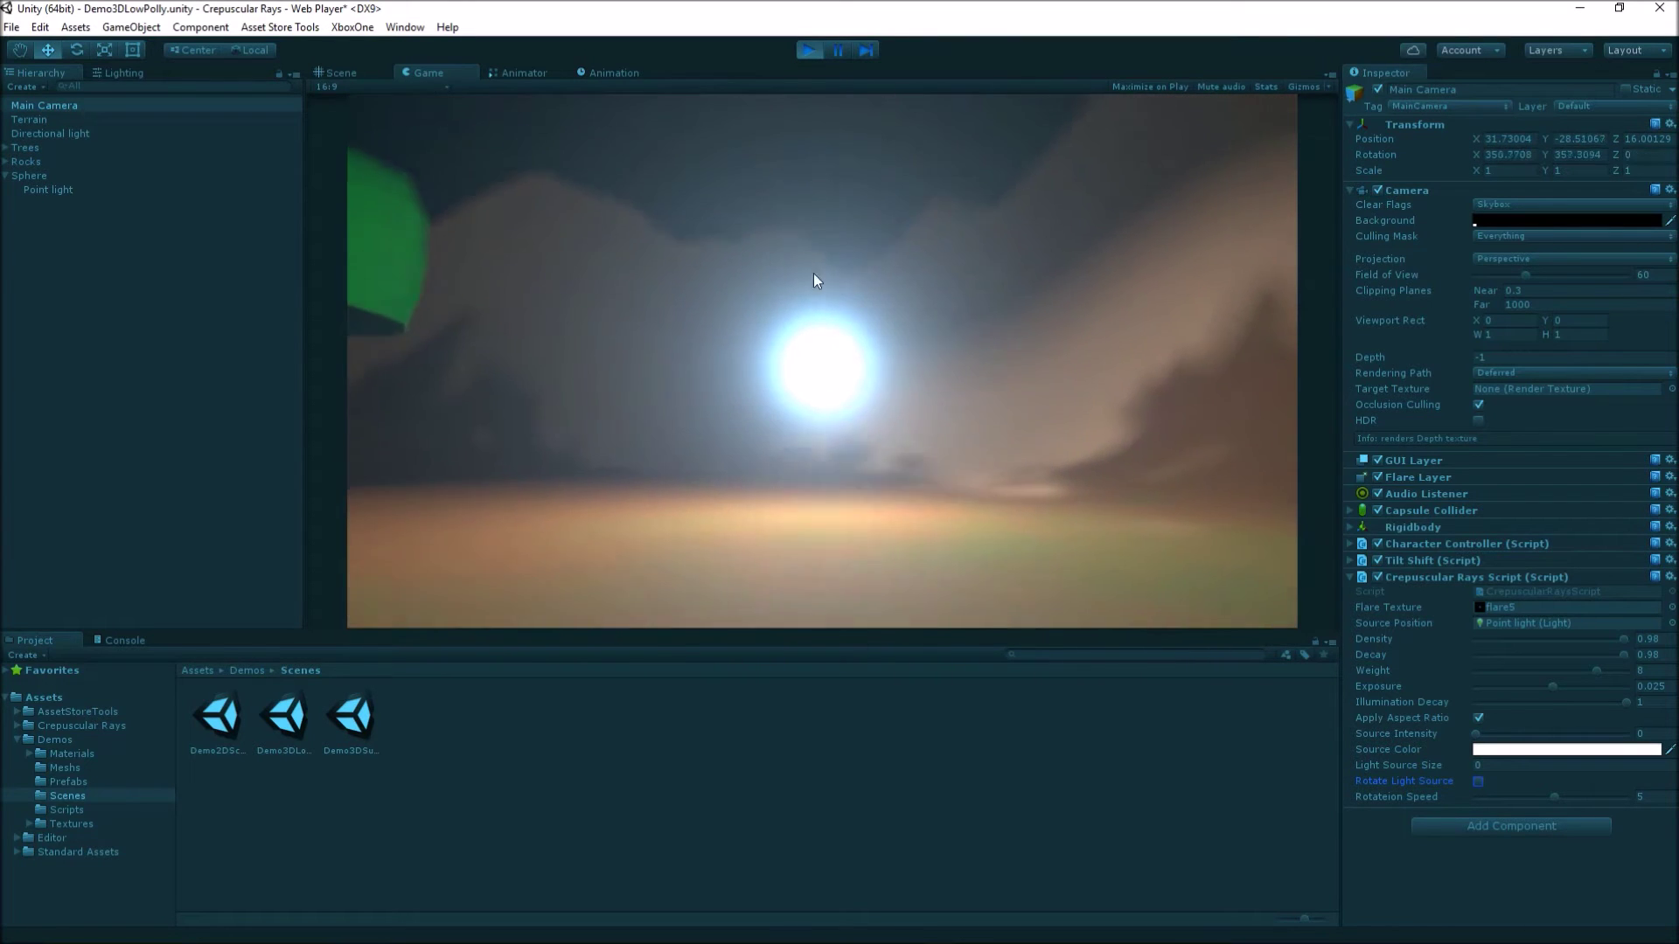
left_click(1477, 781)
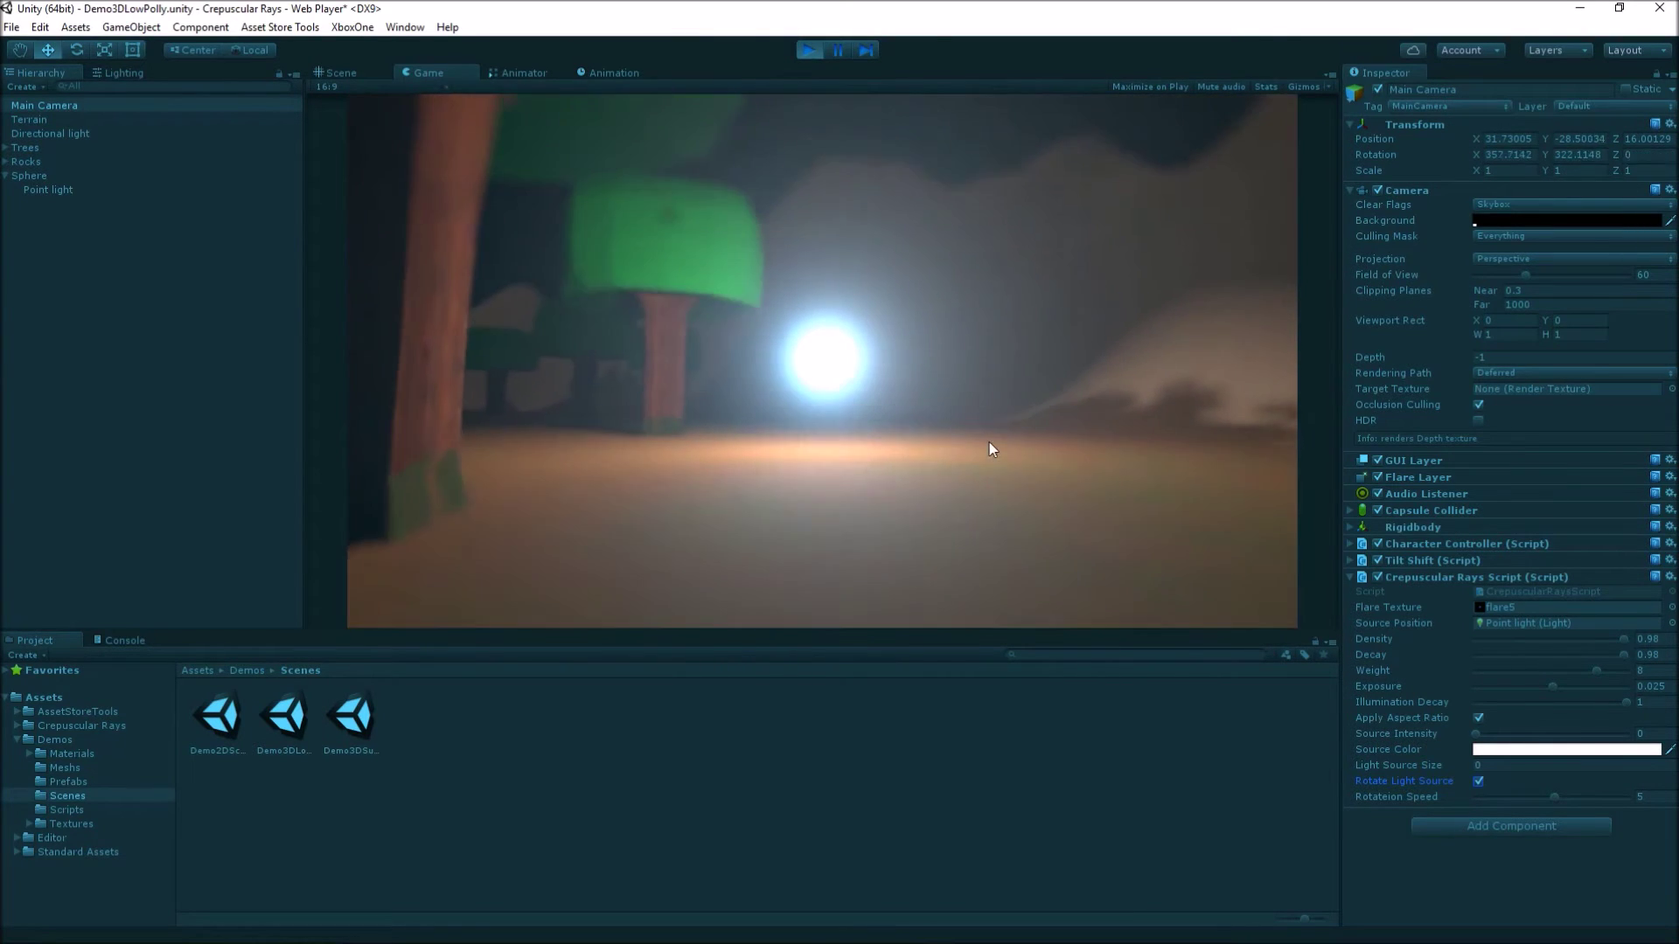
- Set the rays' Flare Texture back to the original flare texture
left_click(1671, 607)
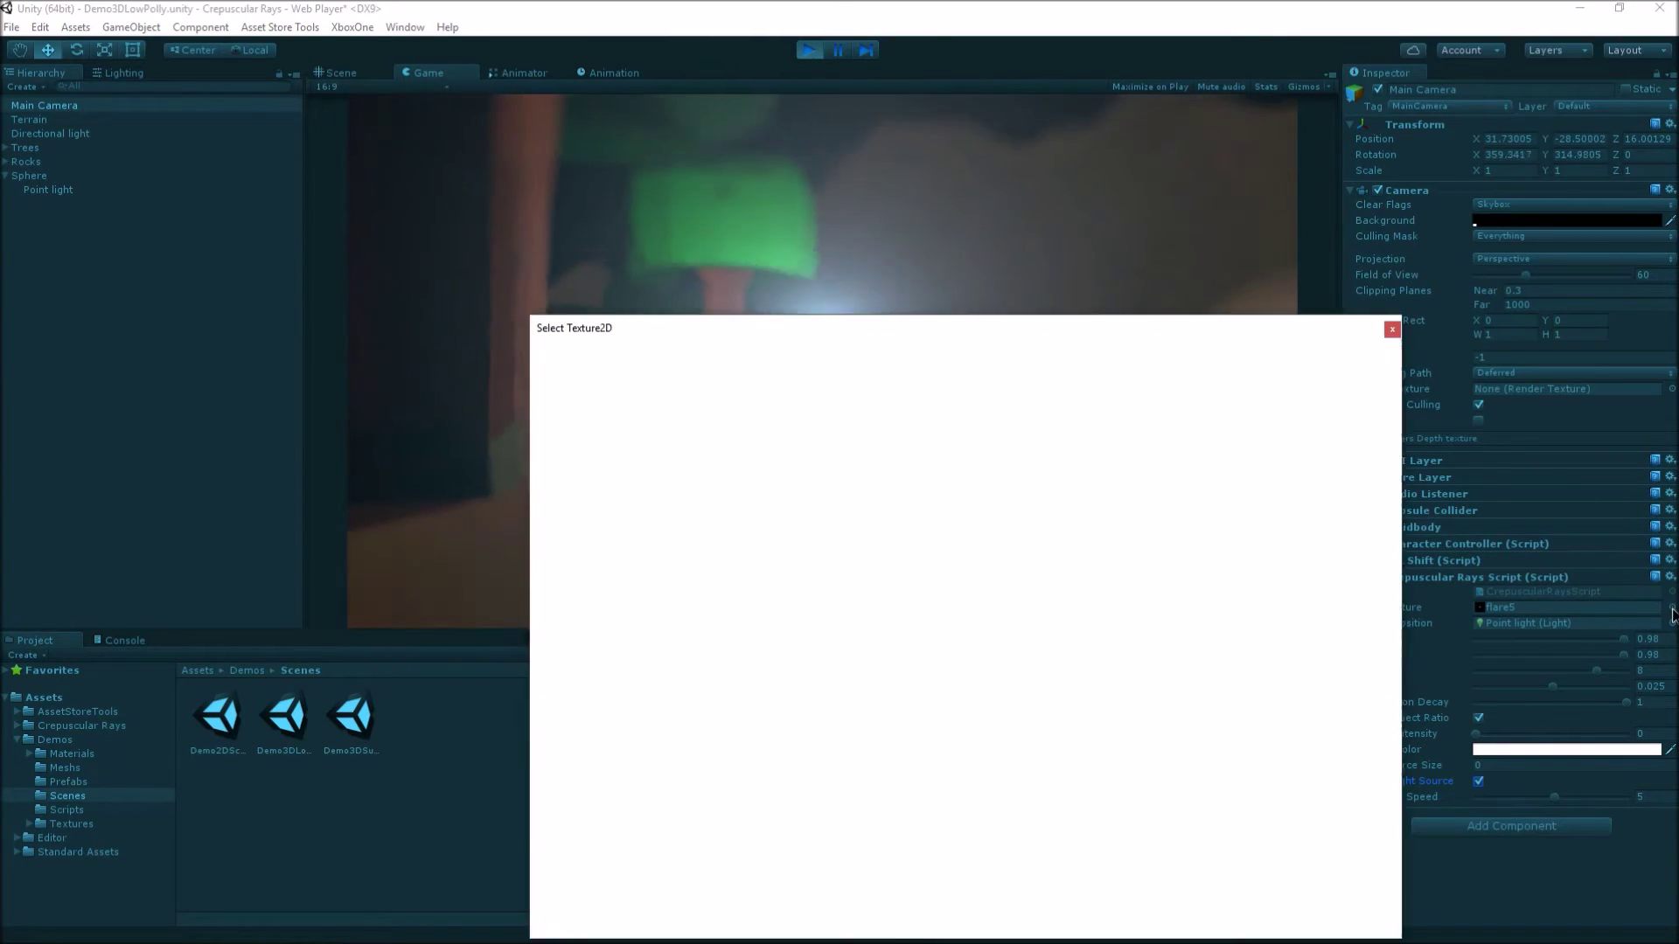
left_click(821, 540)
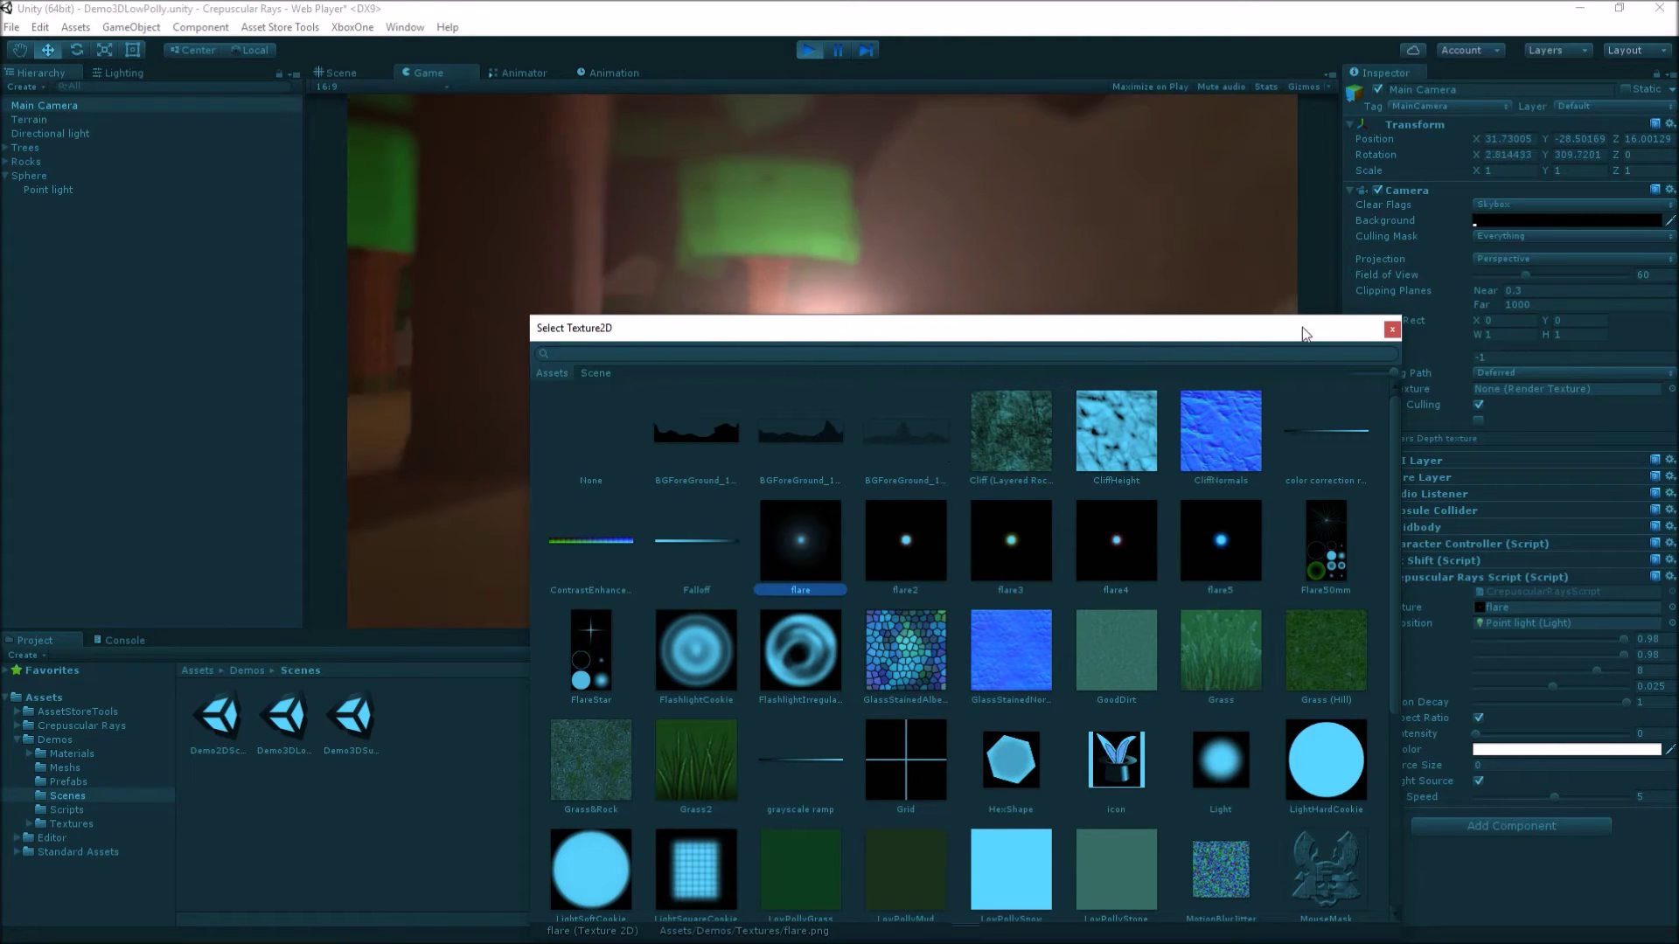
double_click(787, 561)
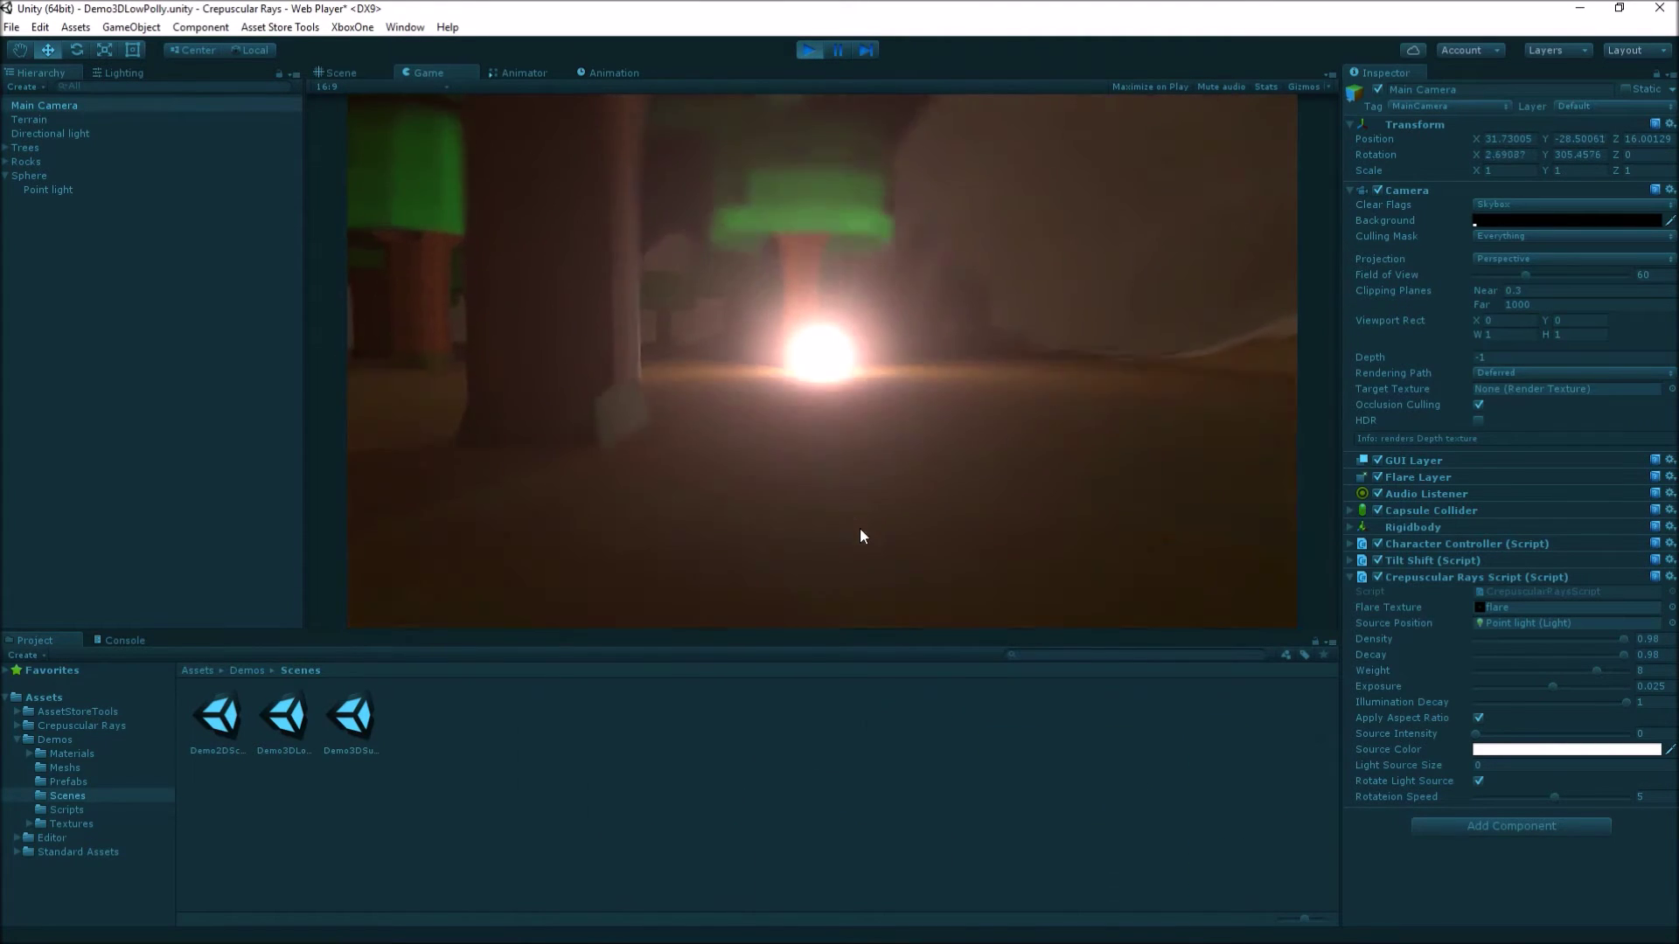
- Walk up to the glowing sphere until its glare fills the view, then look toward the sunset
key("w")
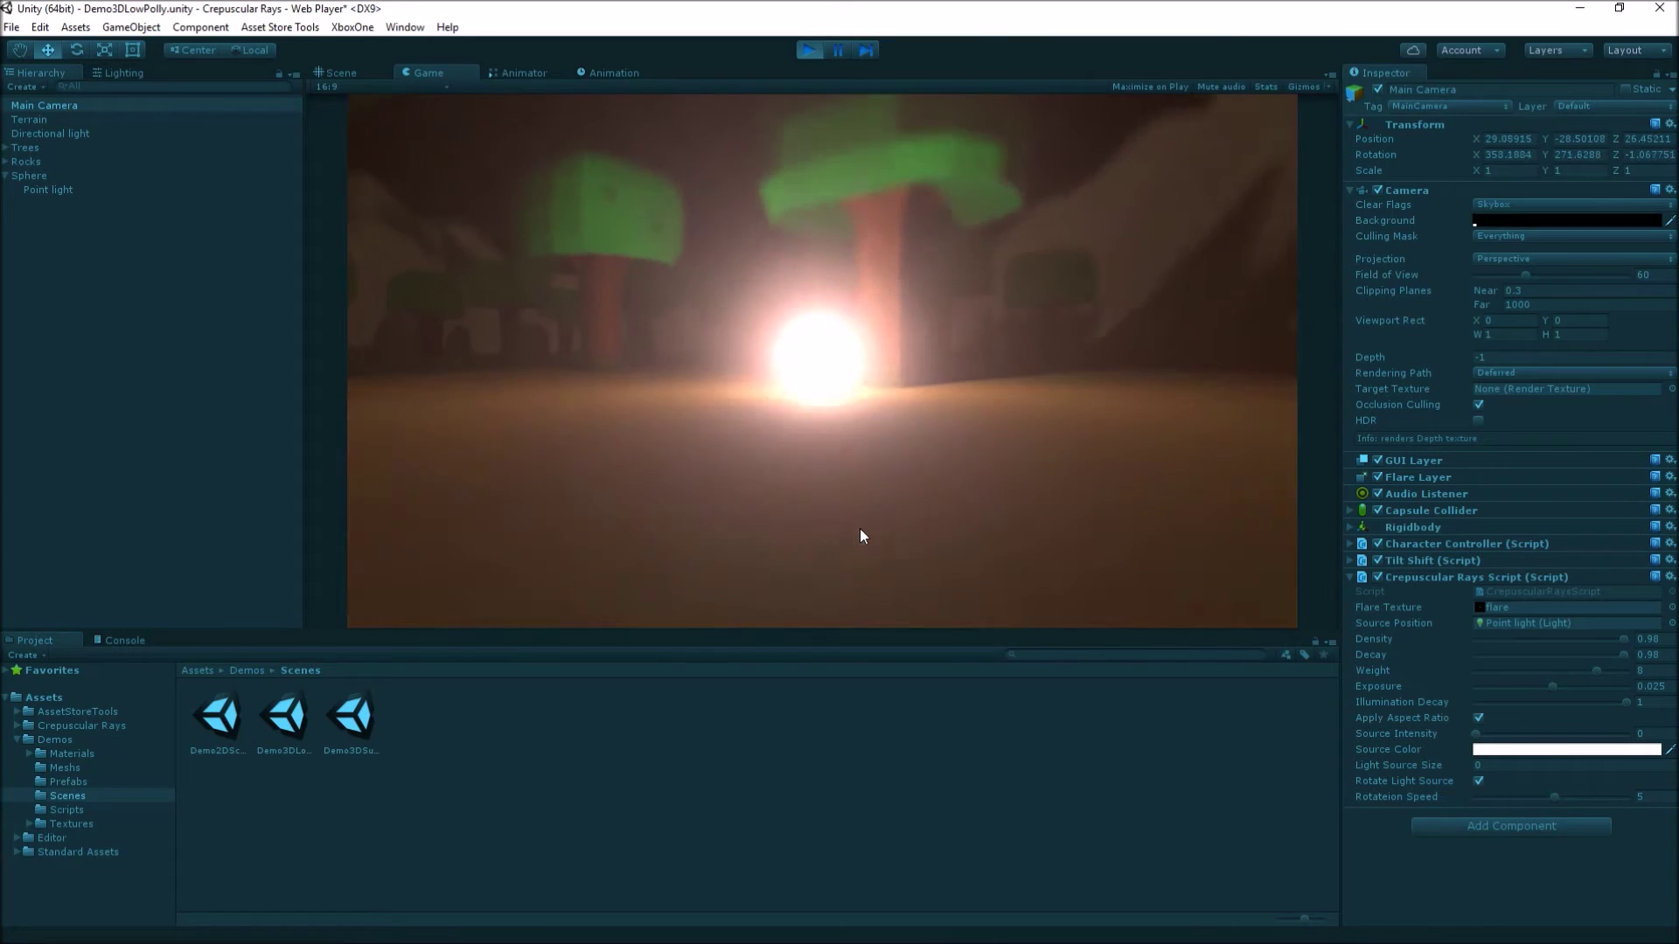
key("d")
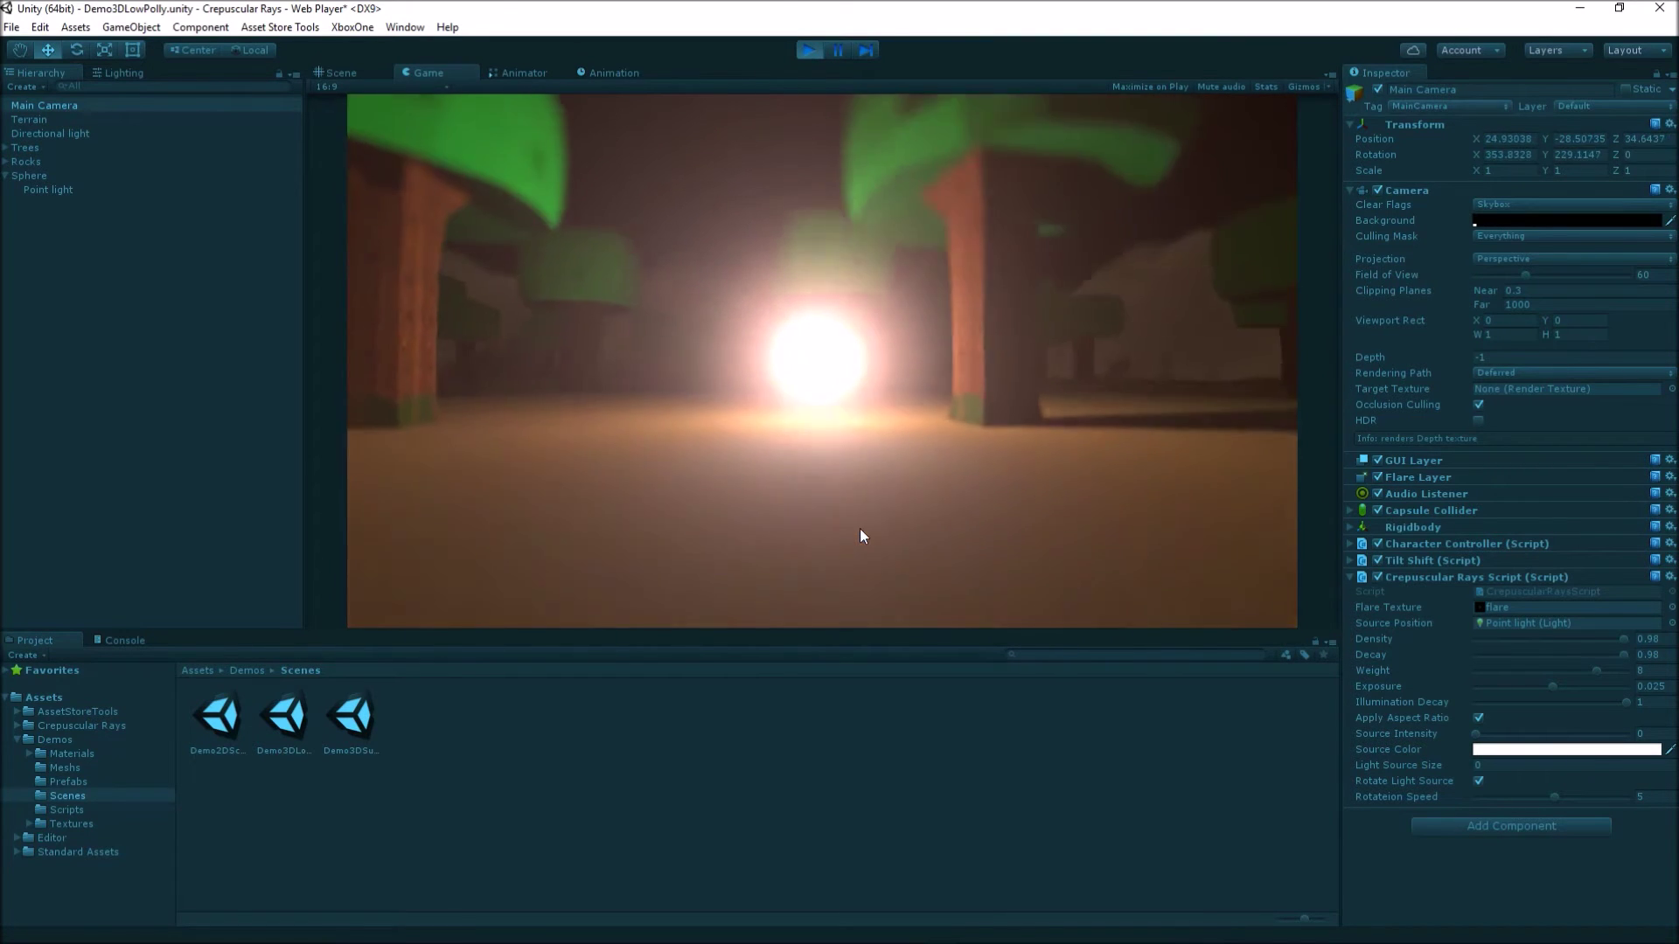
key("w")
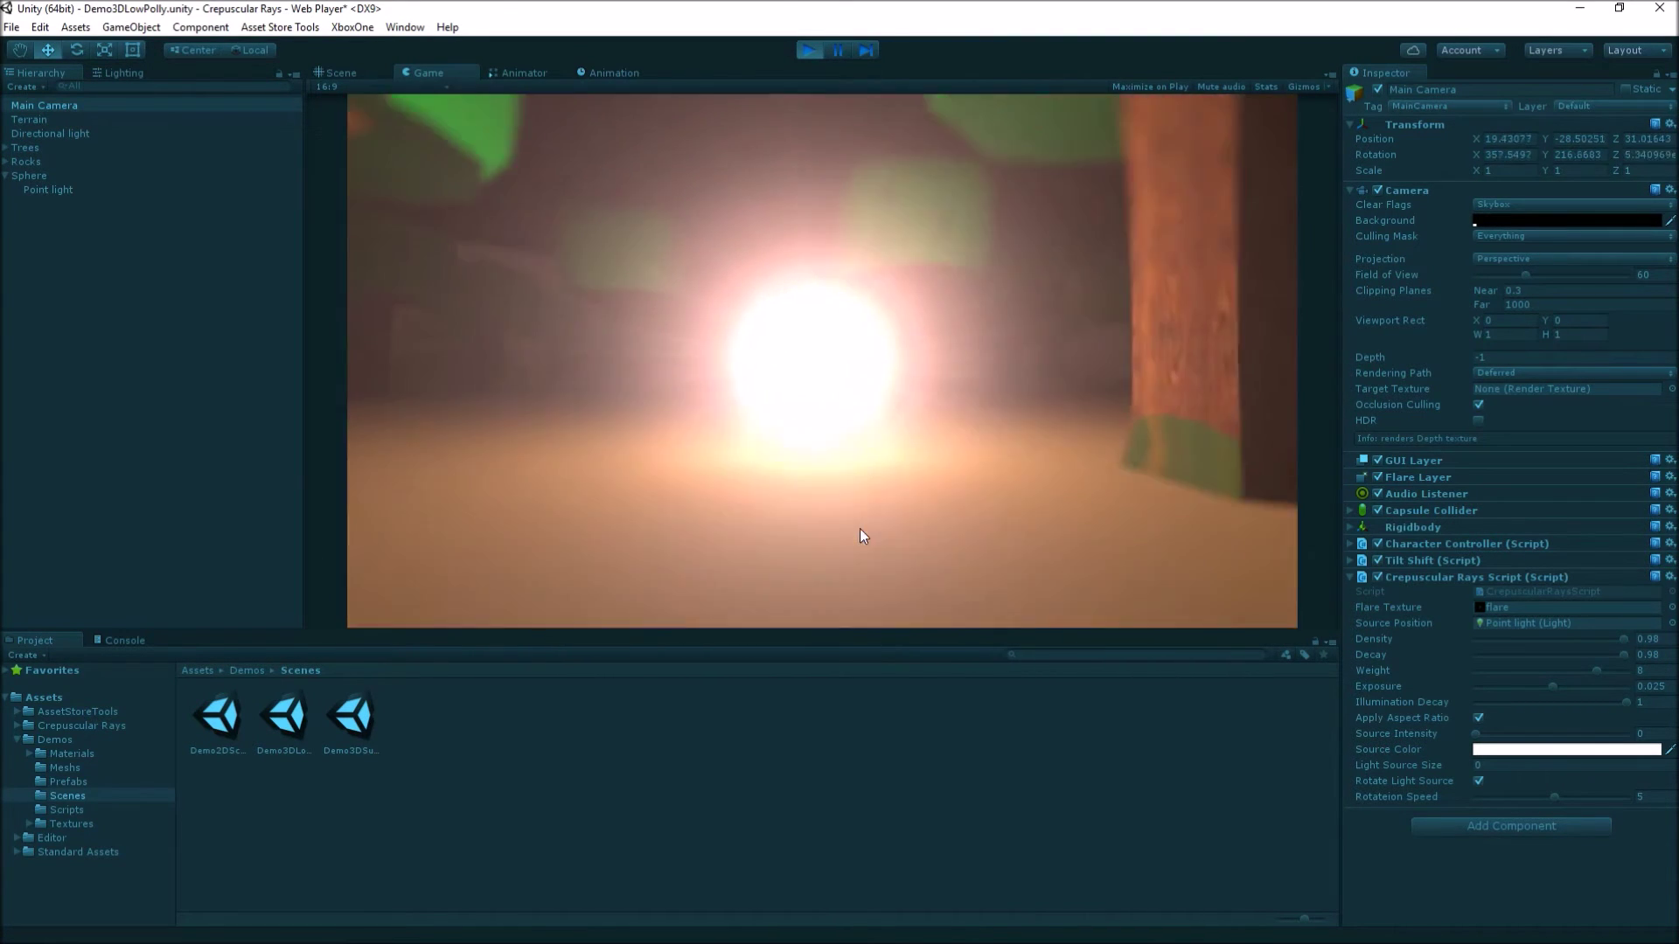
key("w")
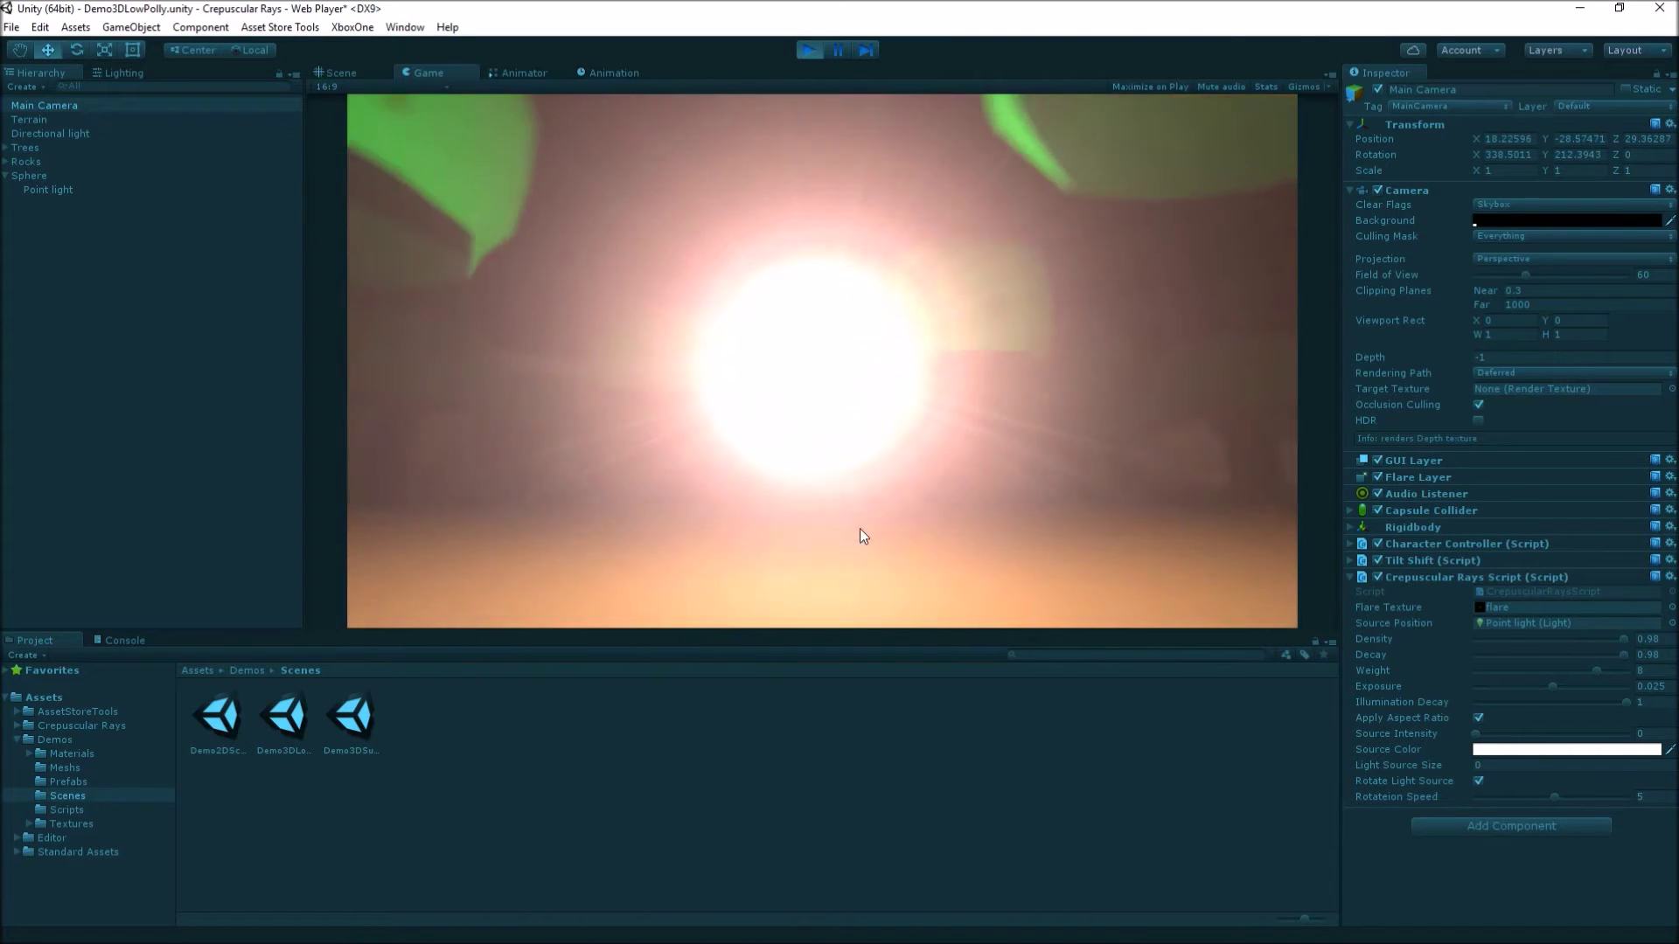
key("w")
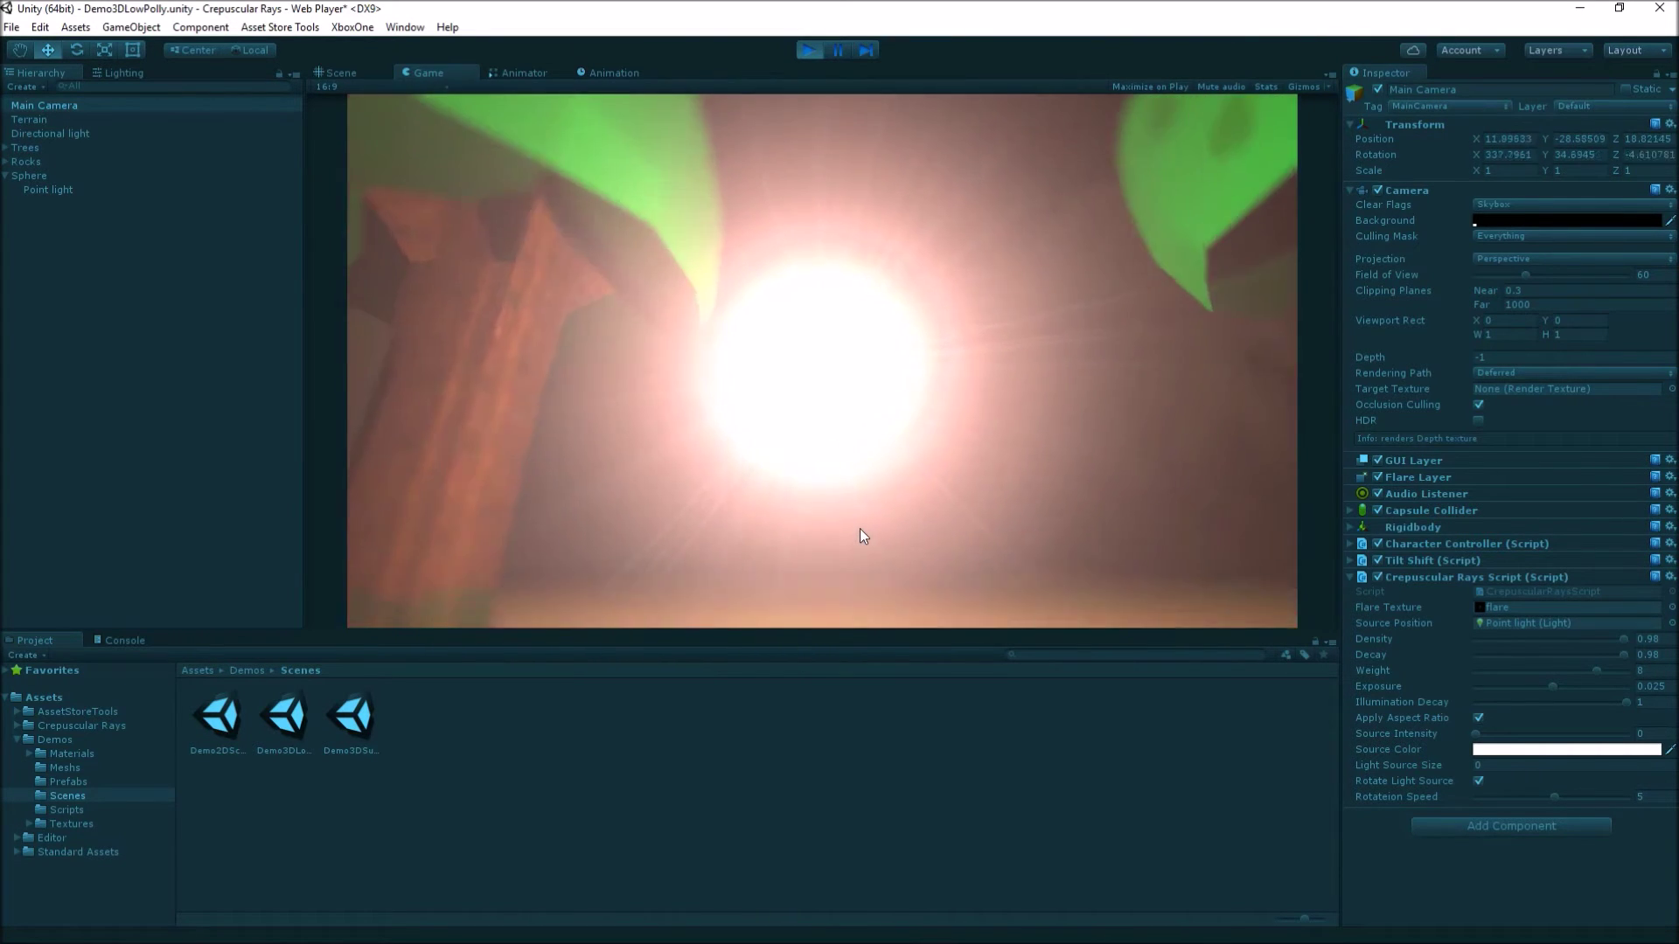
key("w")
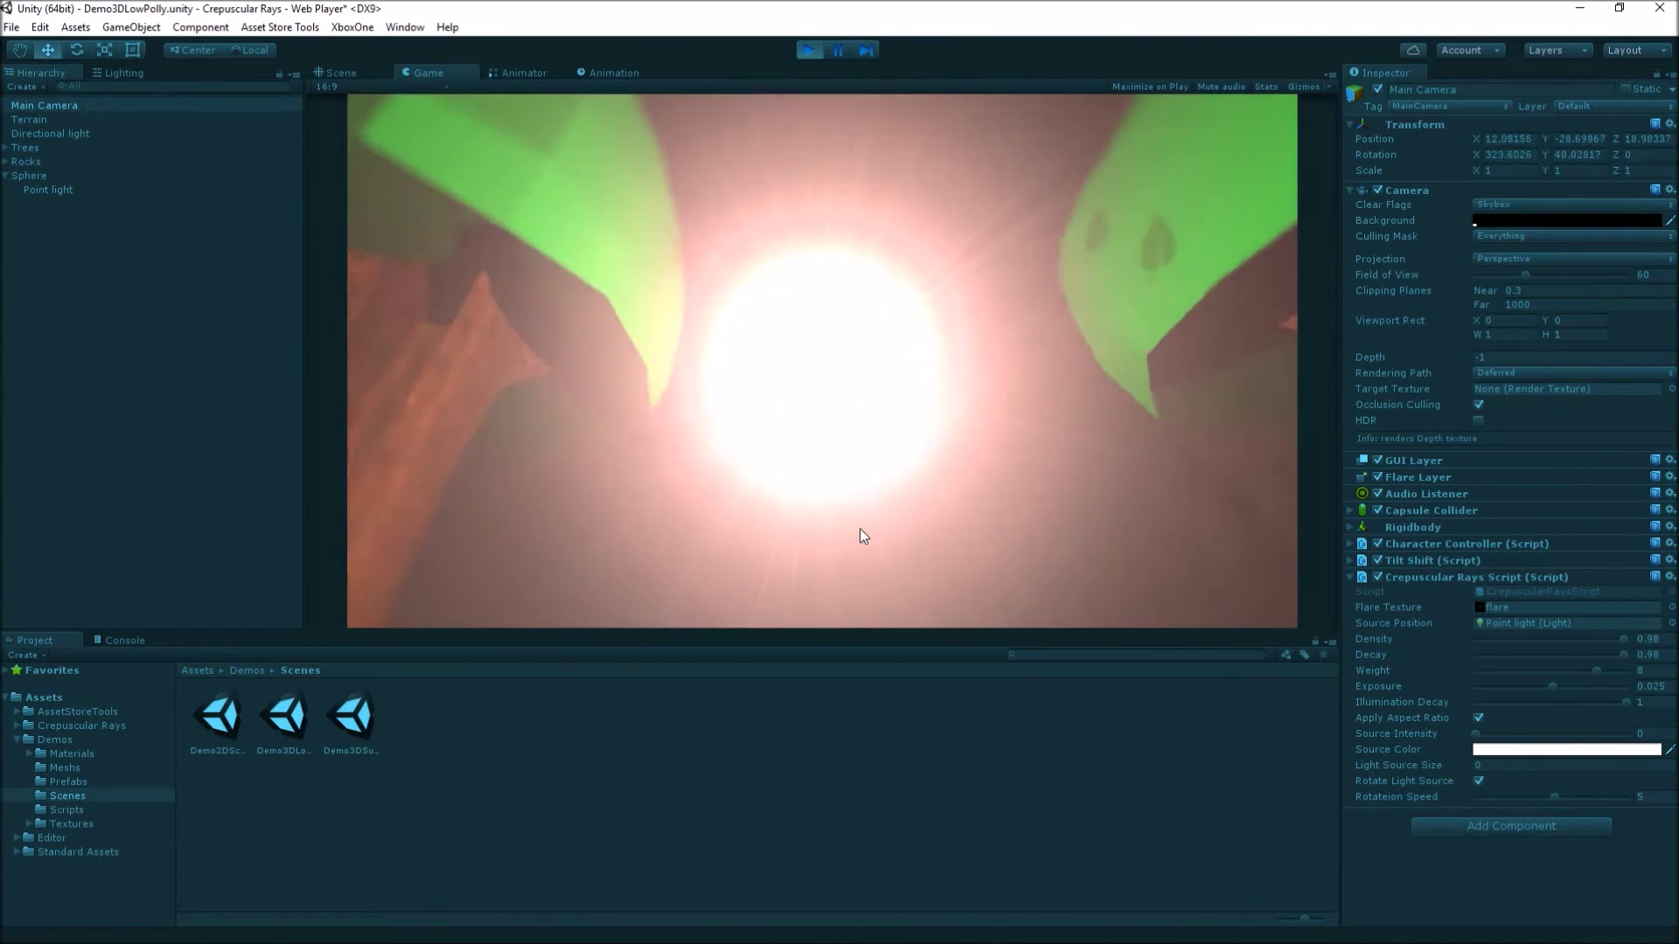
key("w")
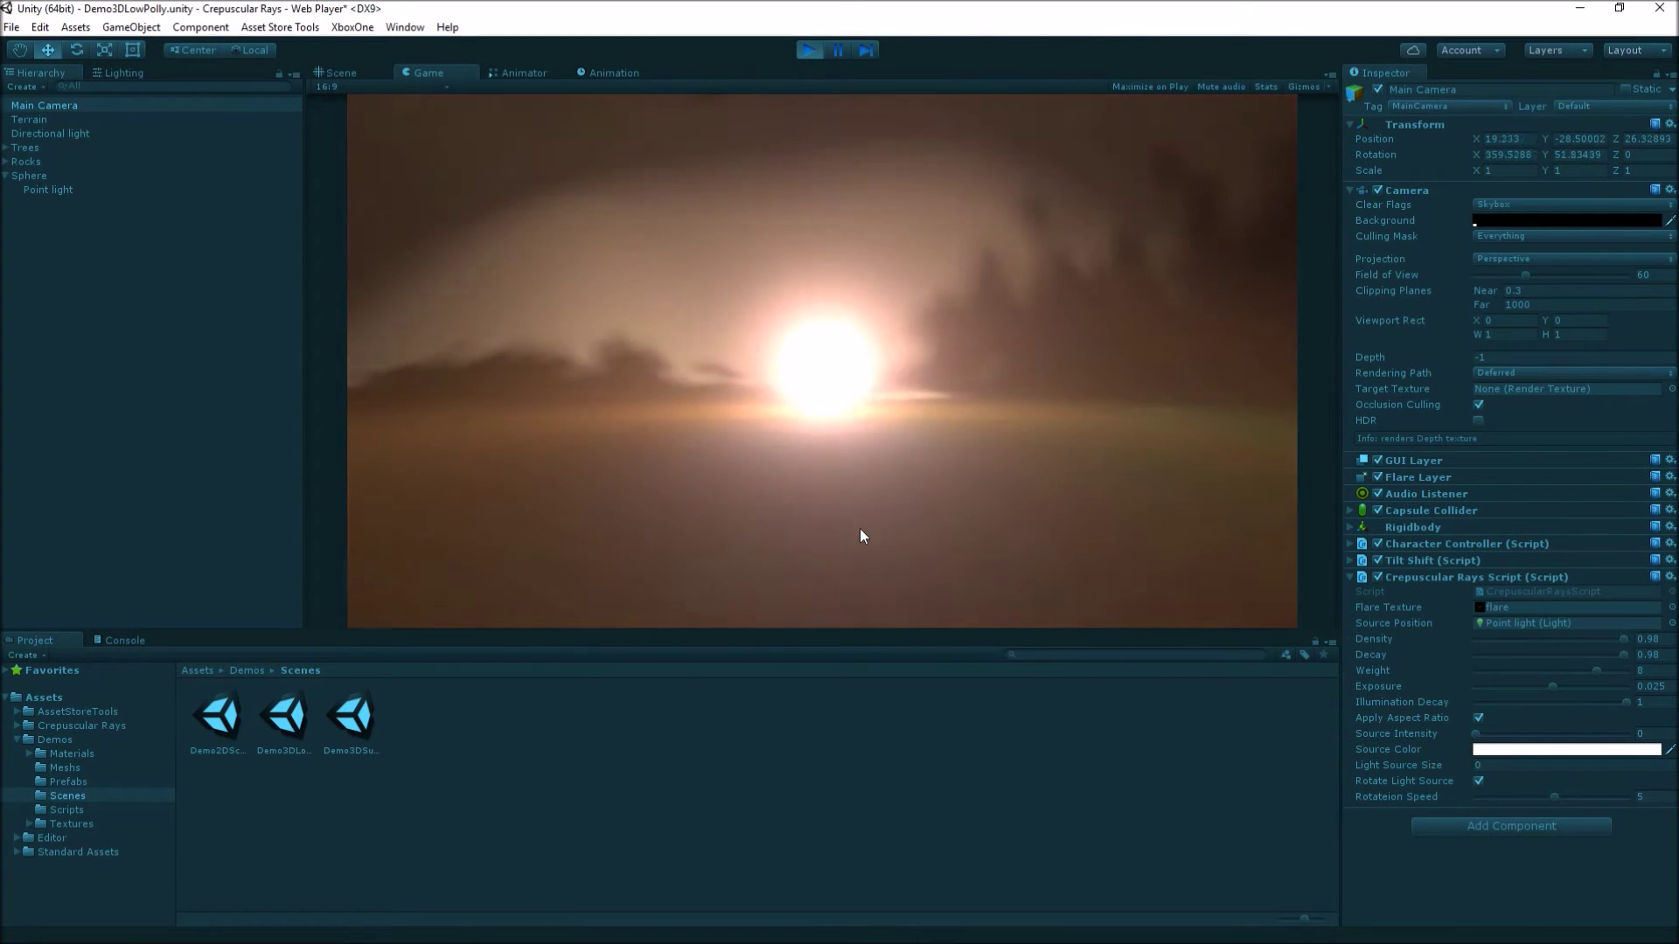
key("w")
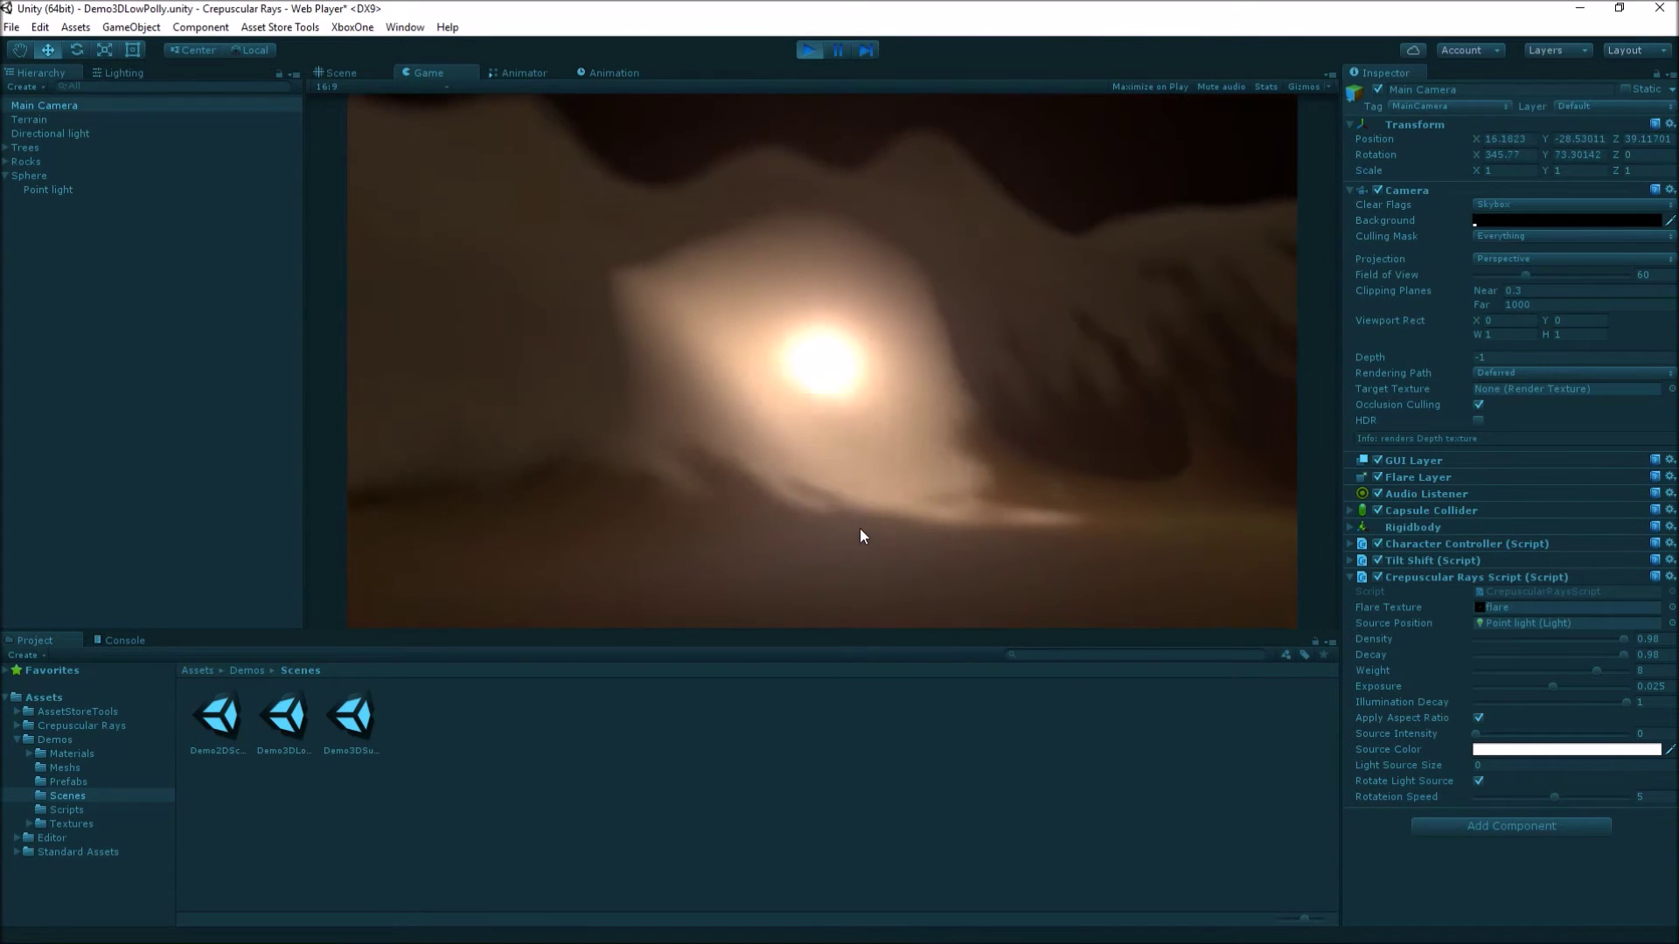
- Circle the light along the tree line to see the rays shining behind the trunks
key("w")
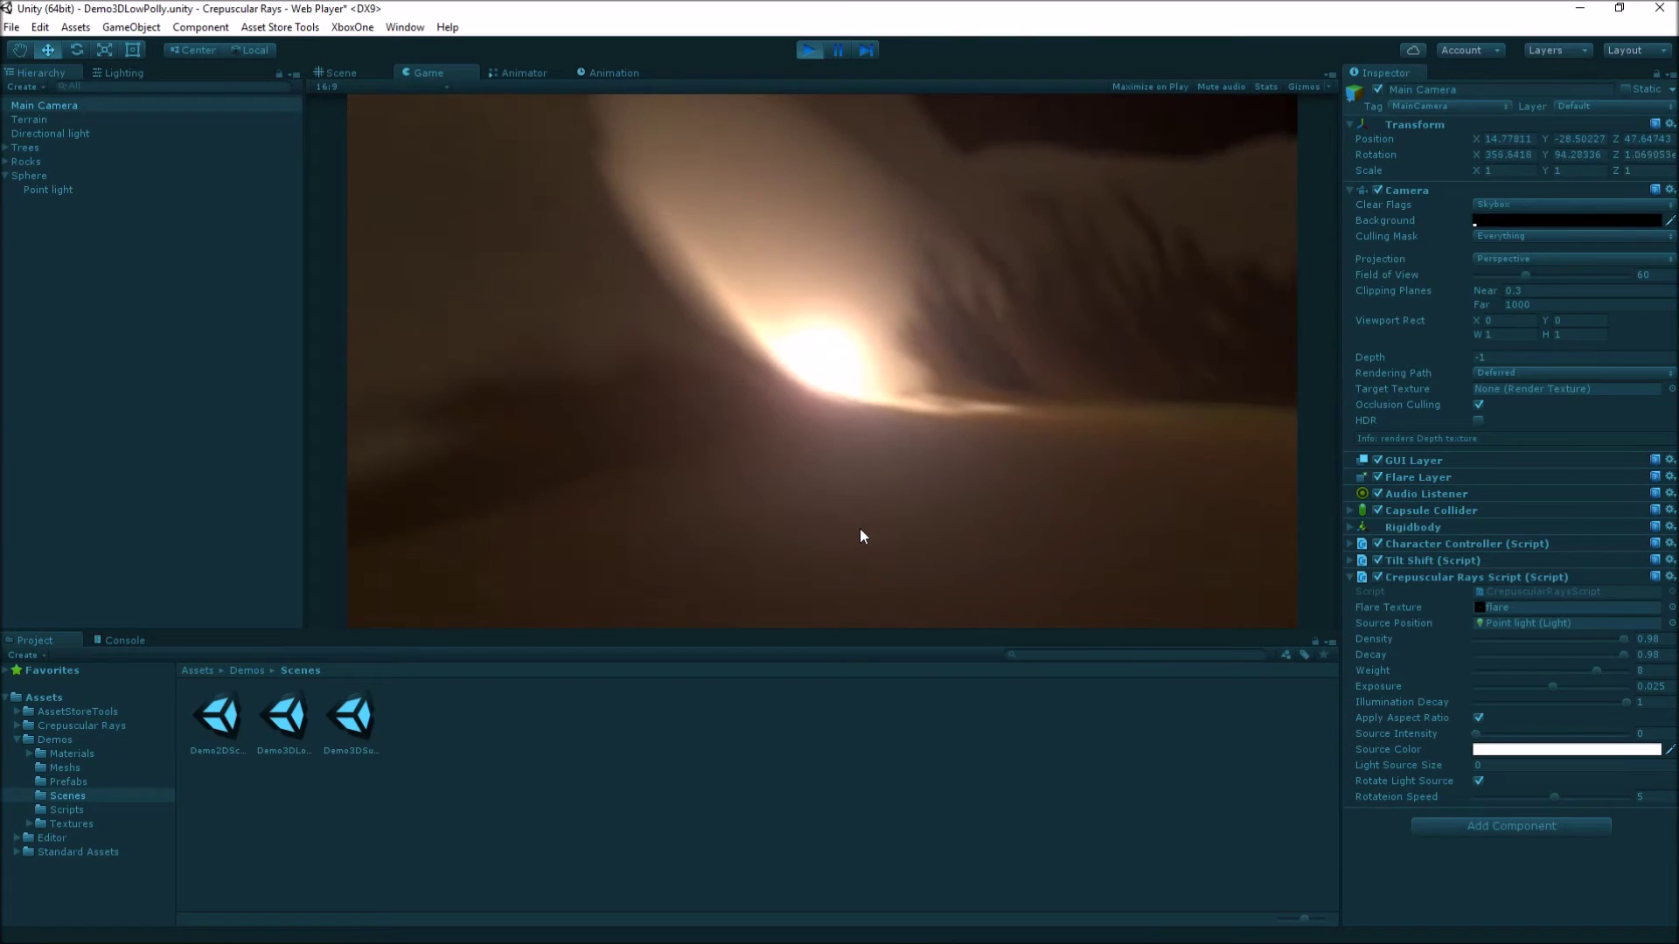
key("w")
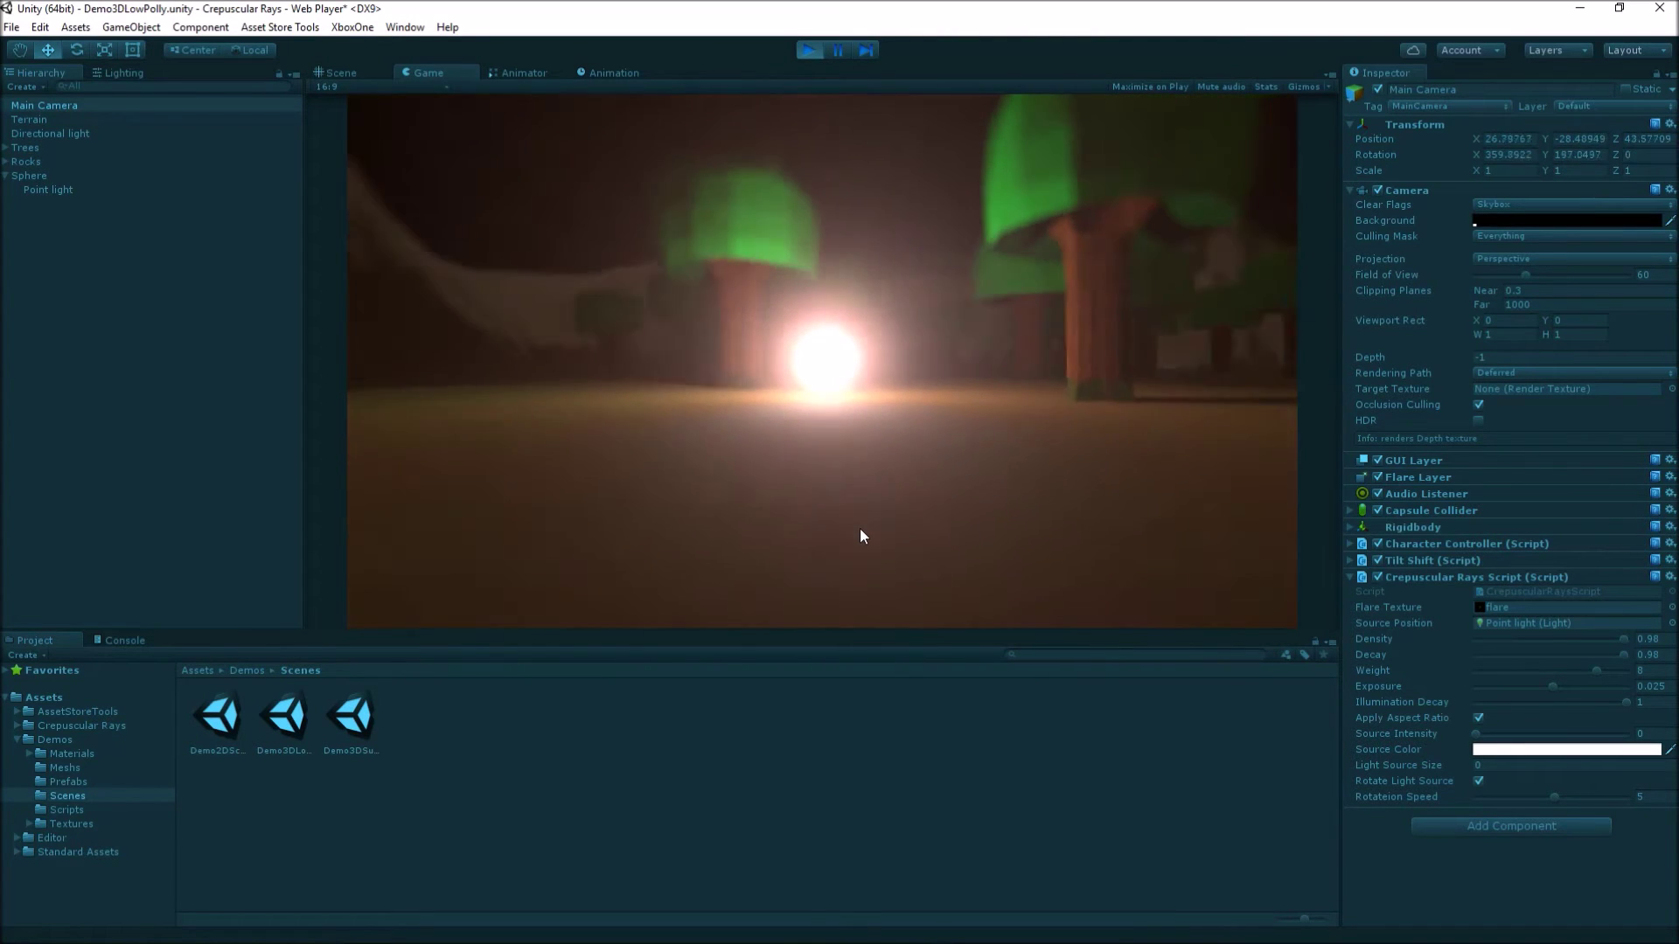
key("w")
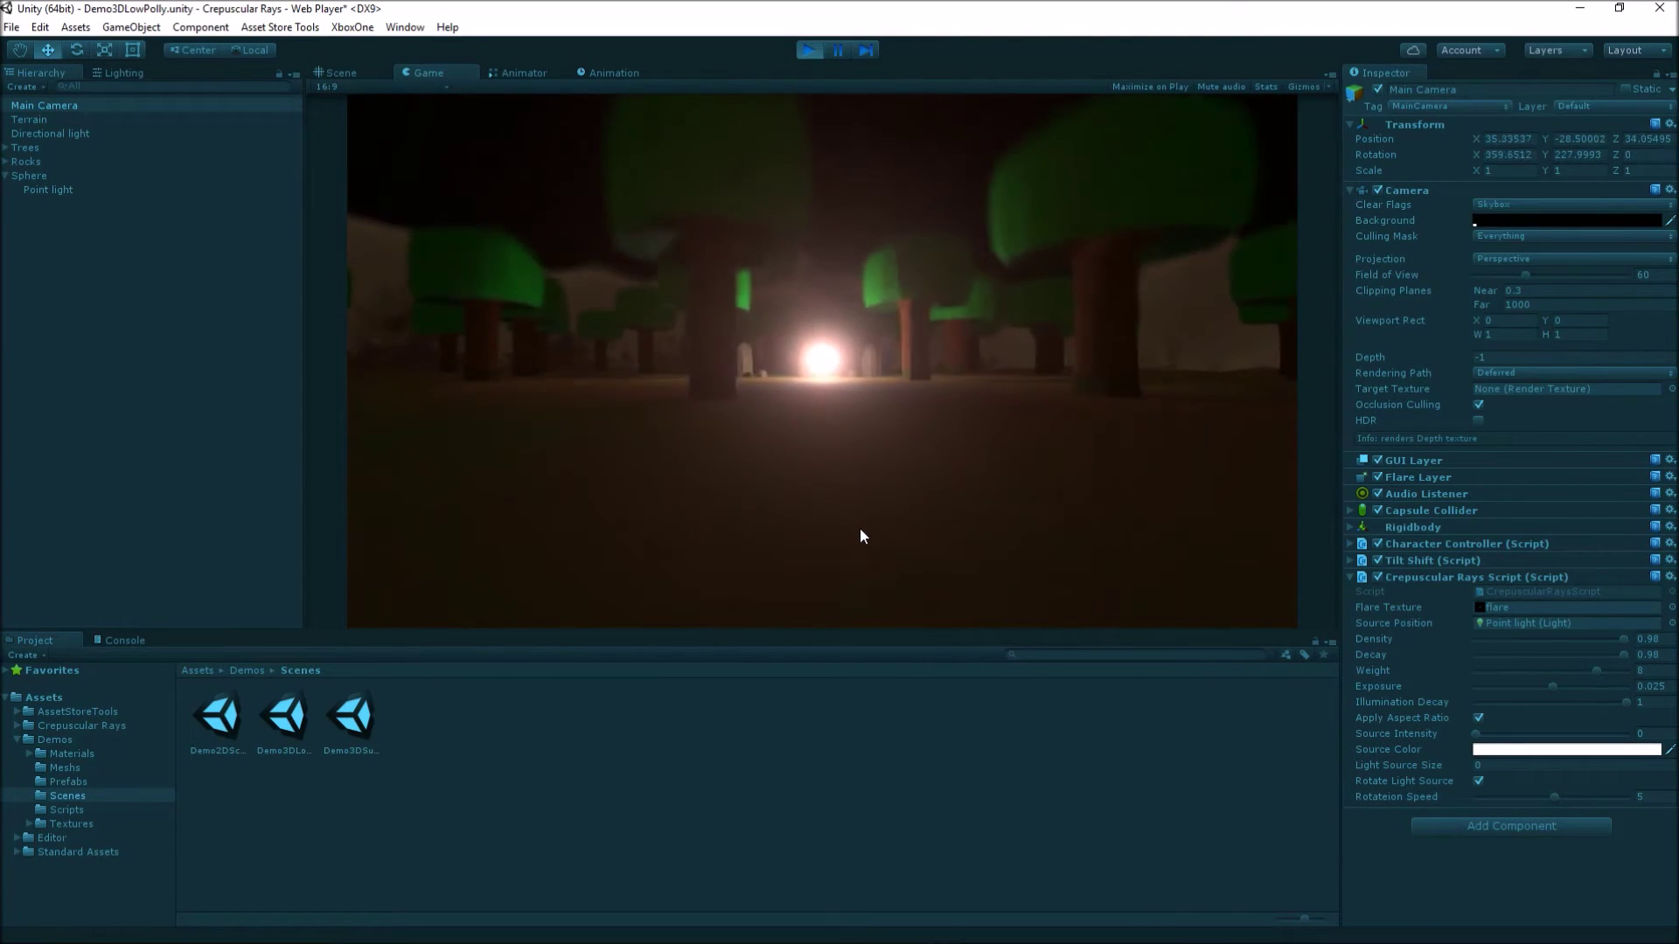
key("w")
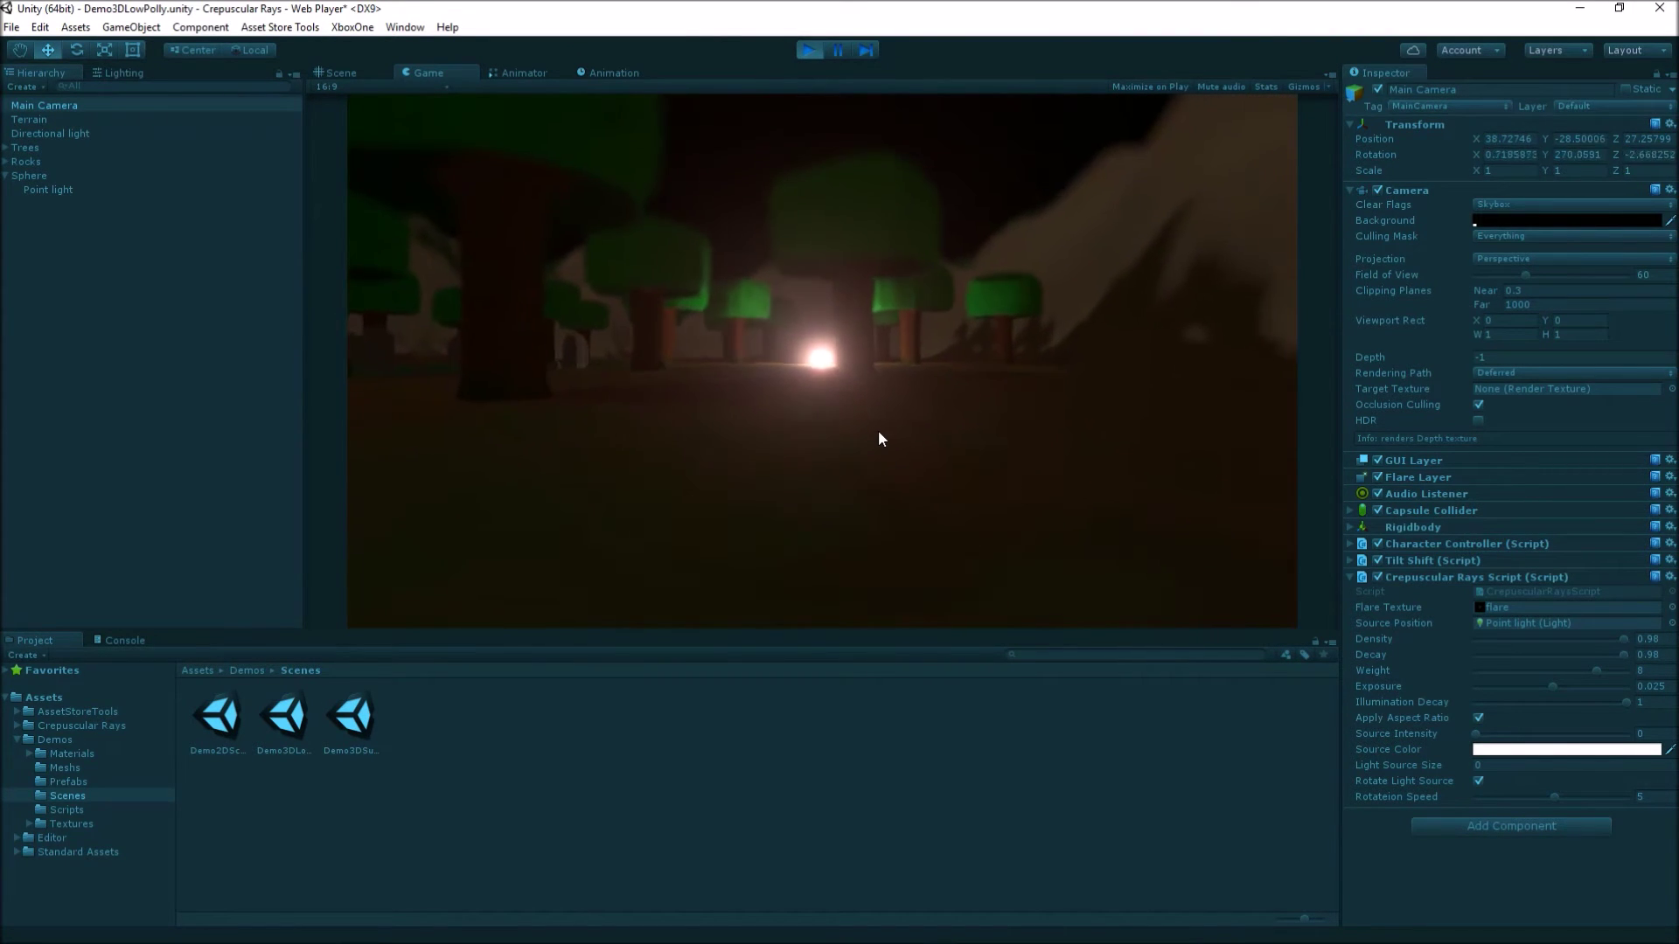
key("w")
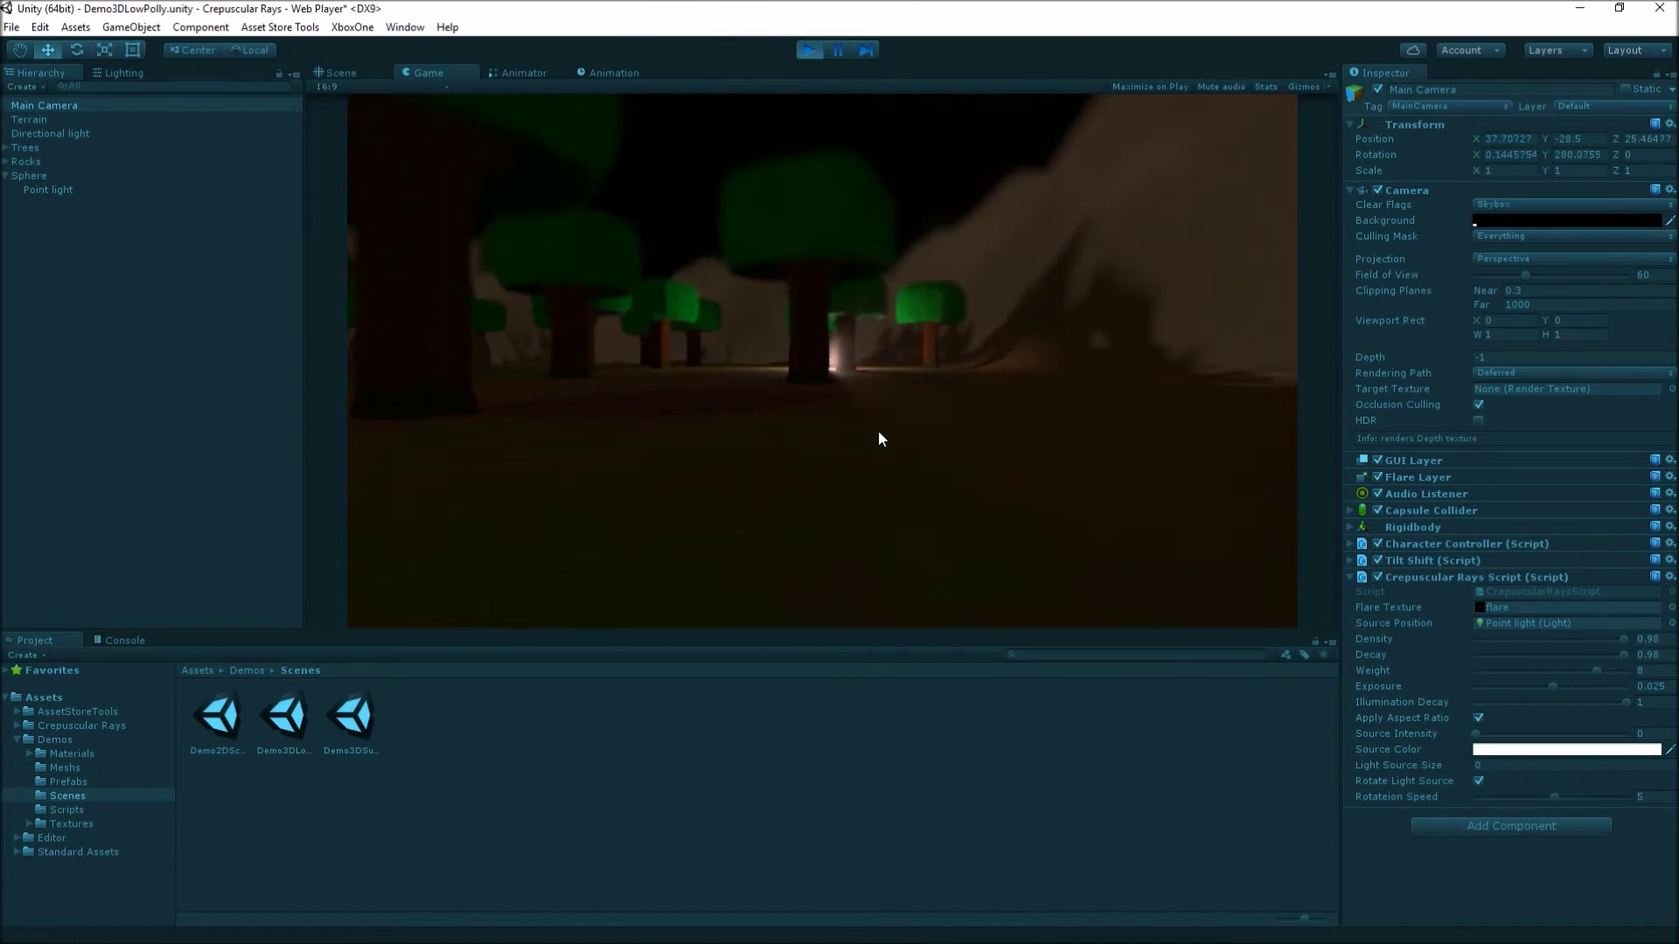
key("w")
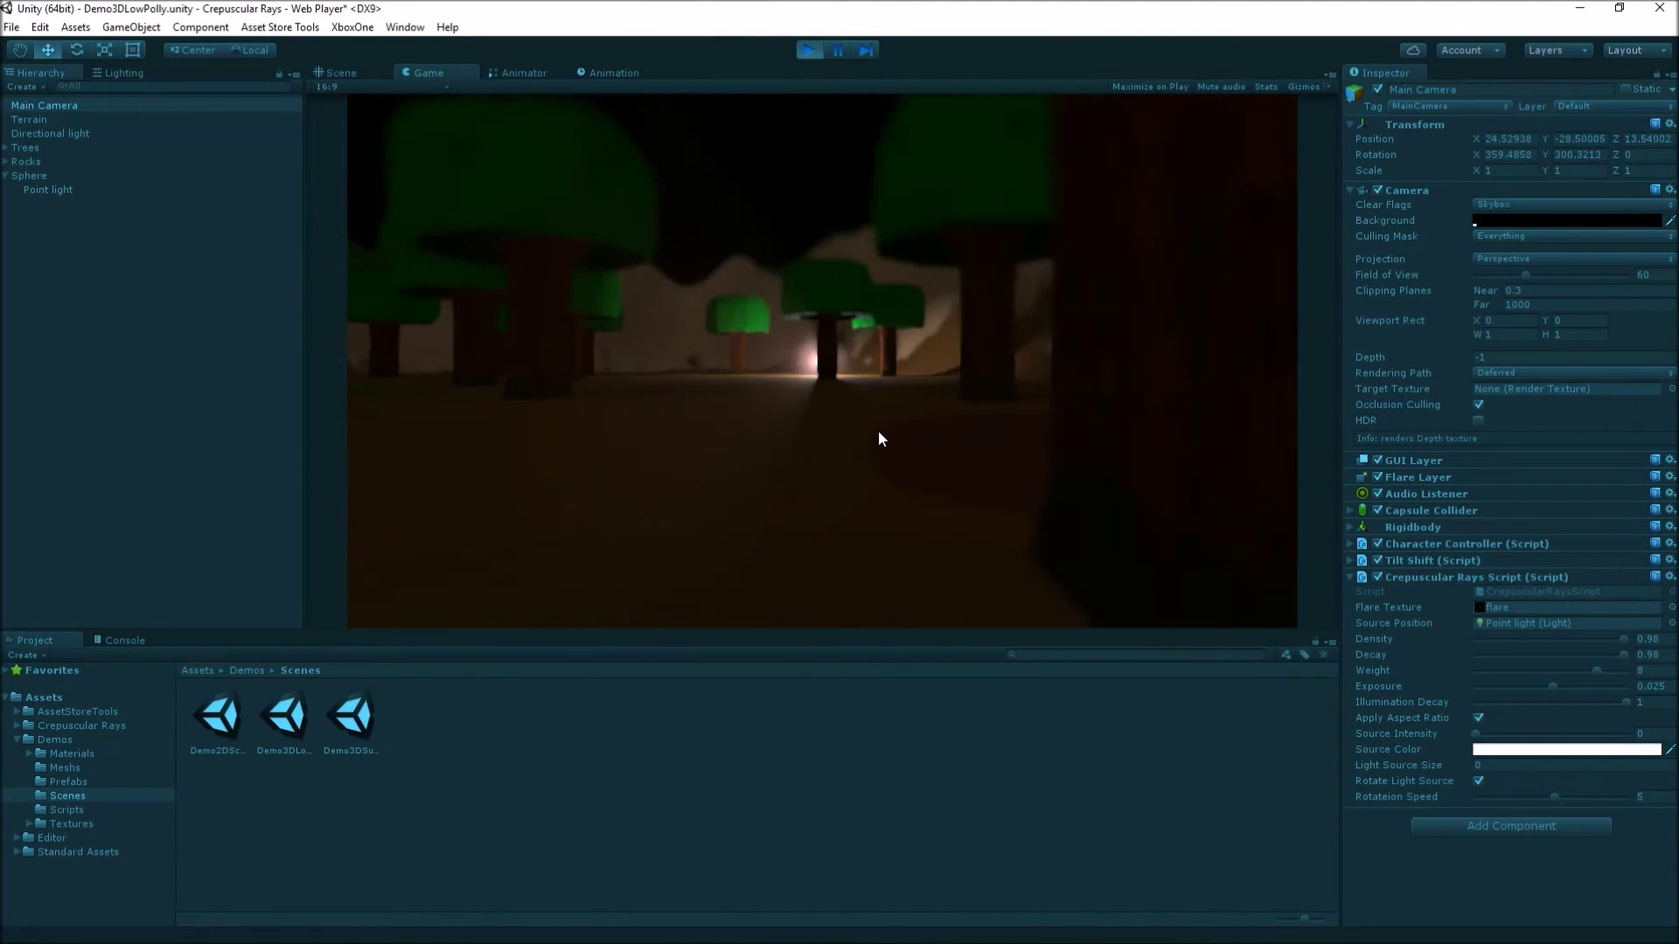
key("w")
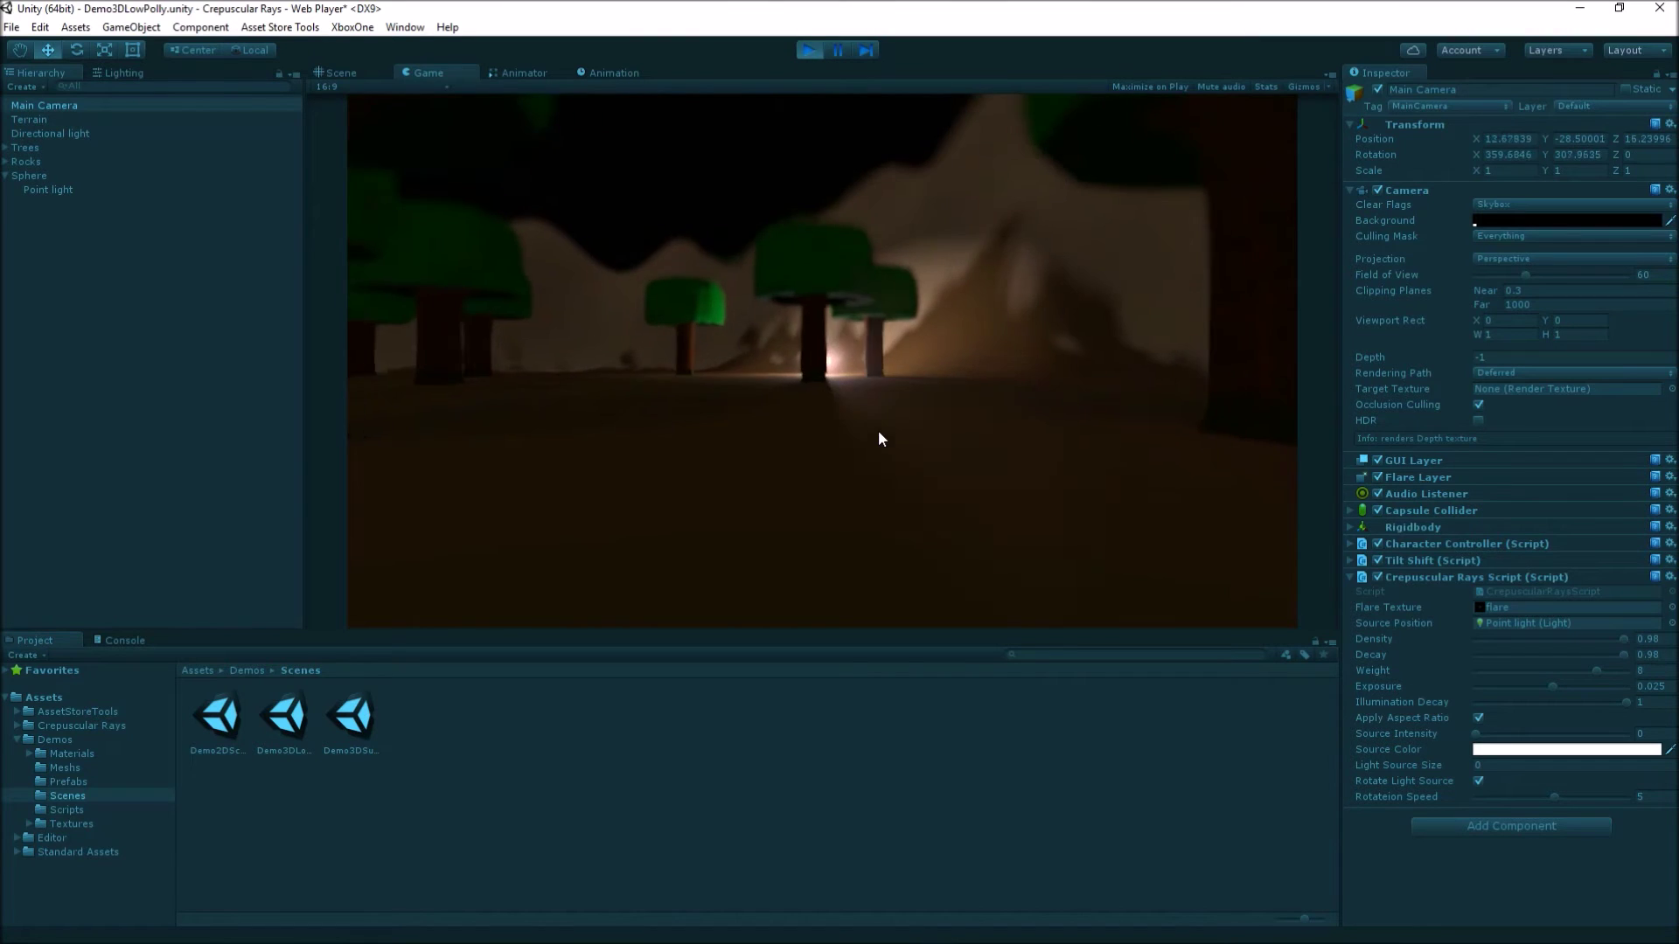
key("w")
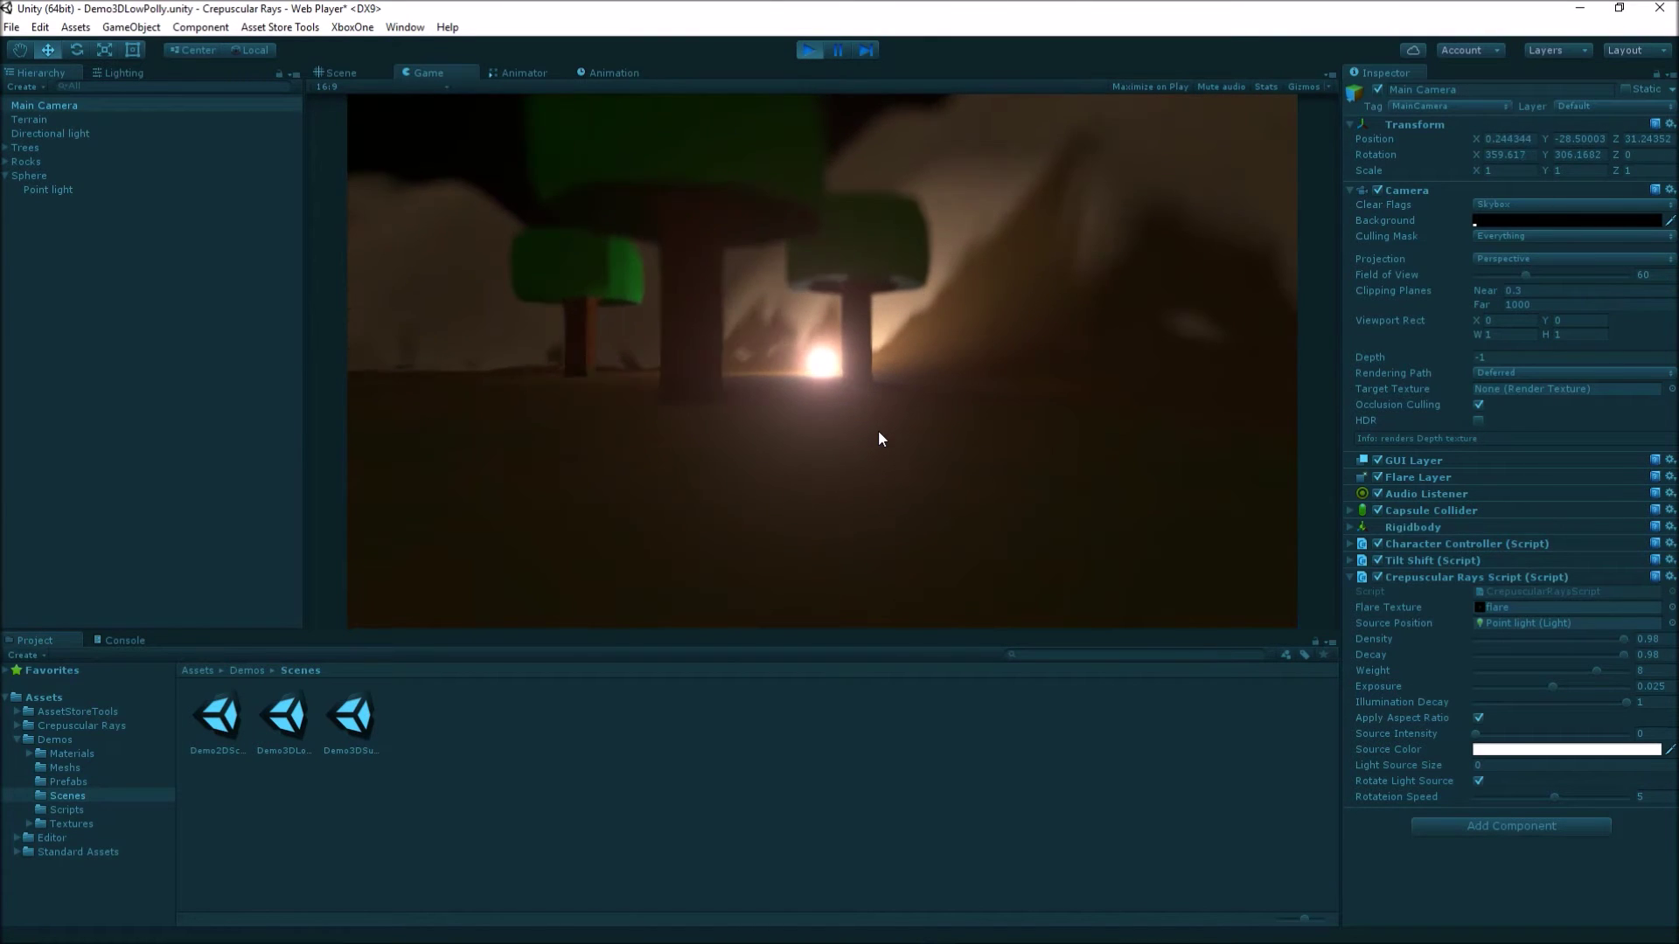
key("w")
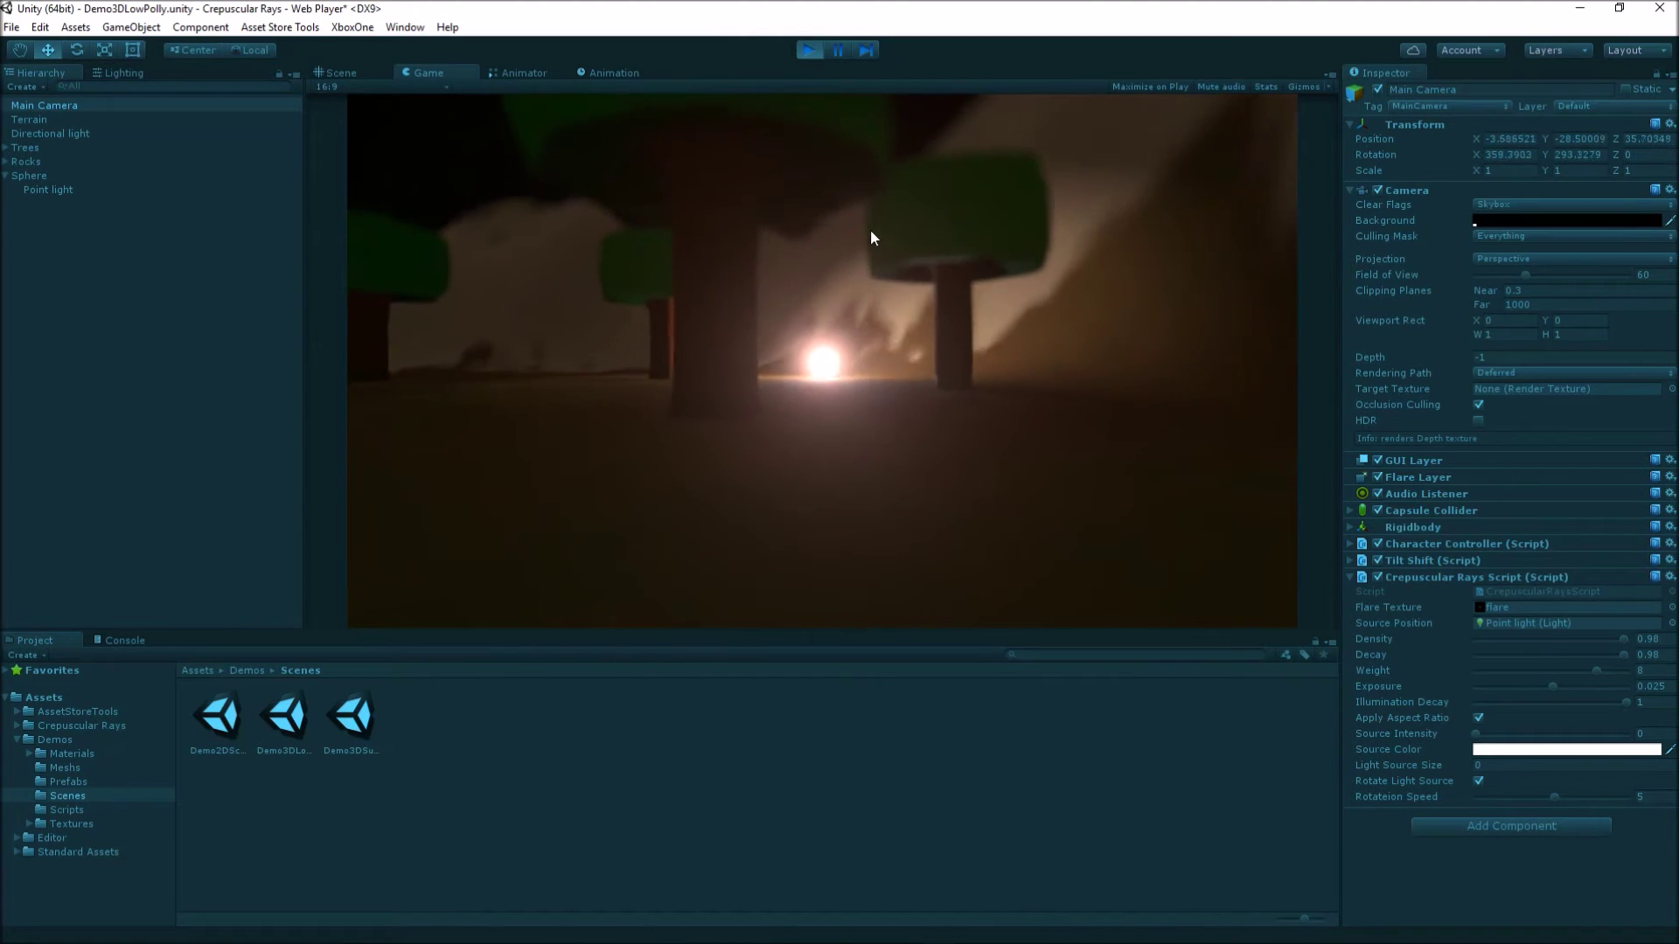
- Stop Play mode, open Demo2DScene with Don't Save for the low-poly scene, and preview it in Game view
left_click(809, 50)
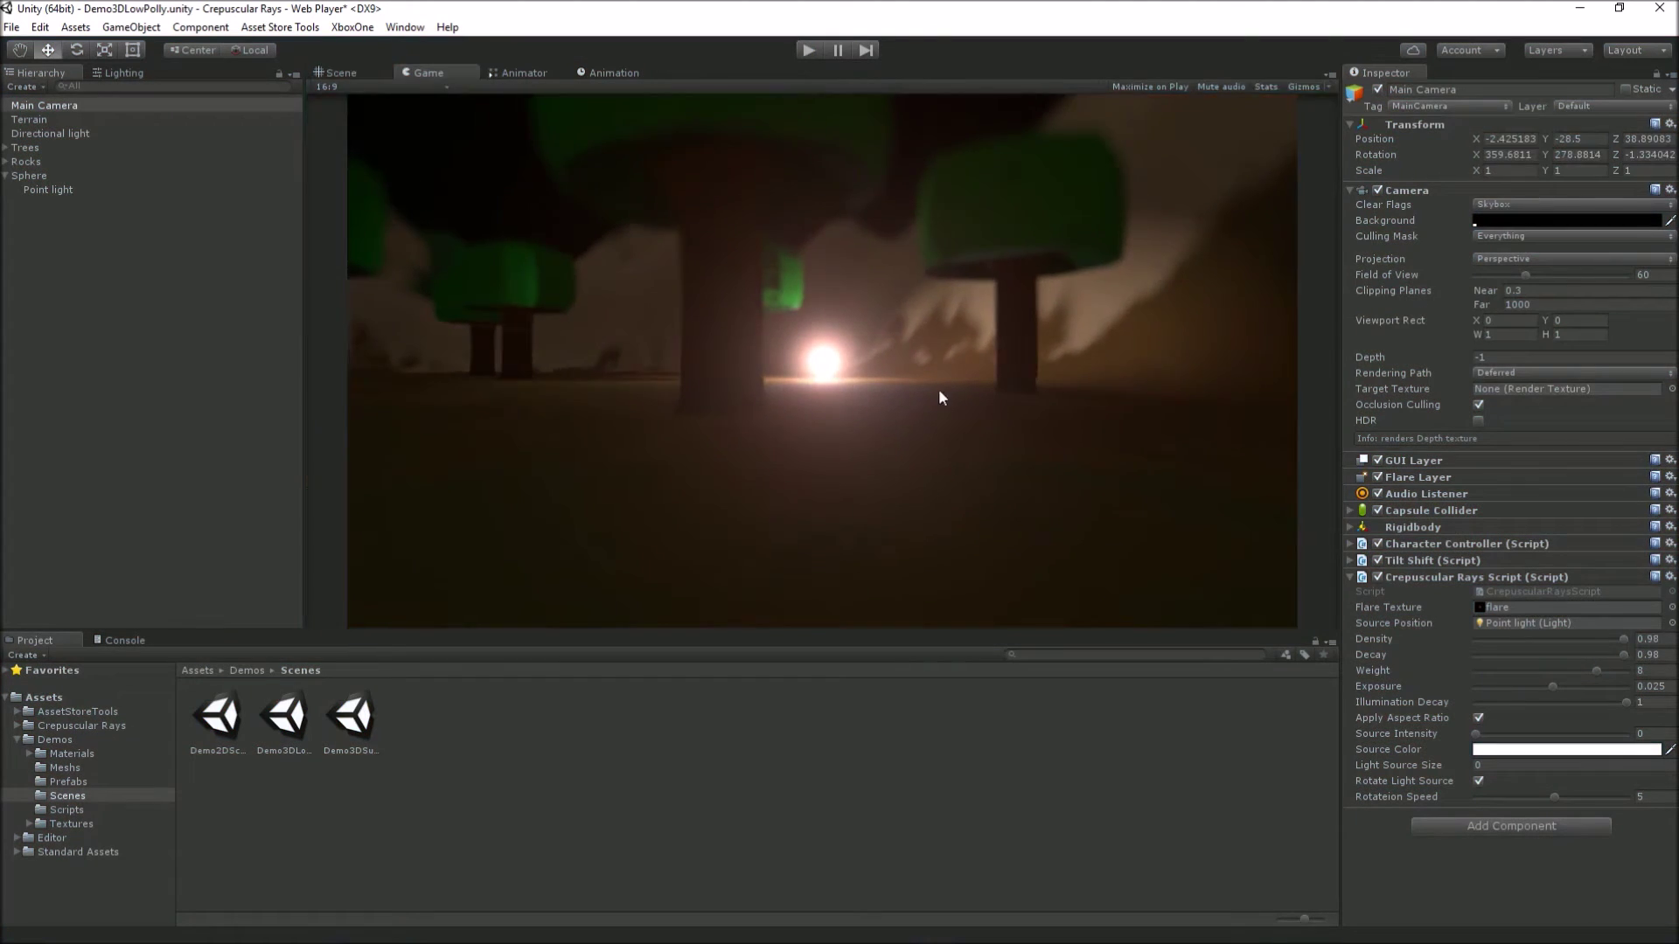
double_click(229, 721)
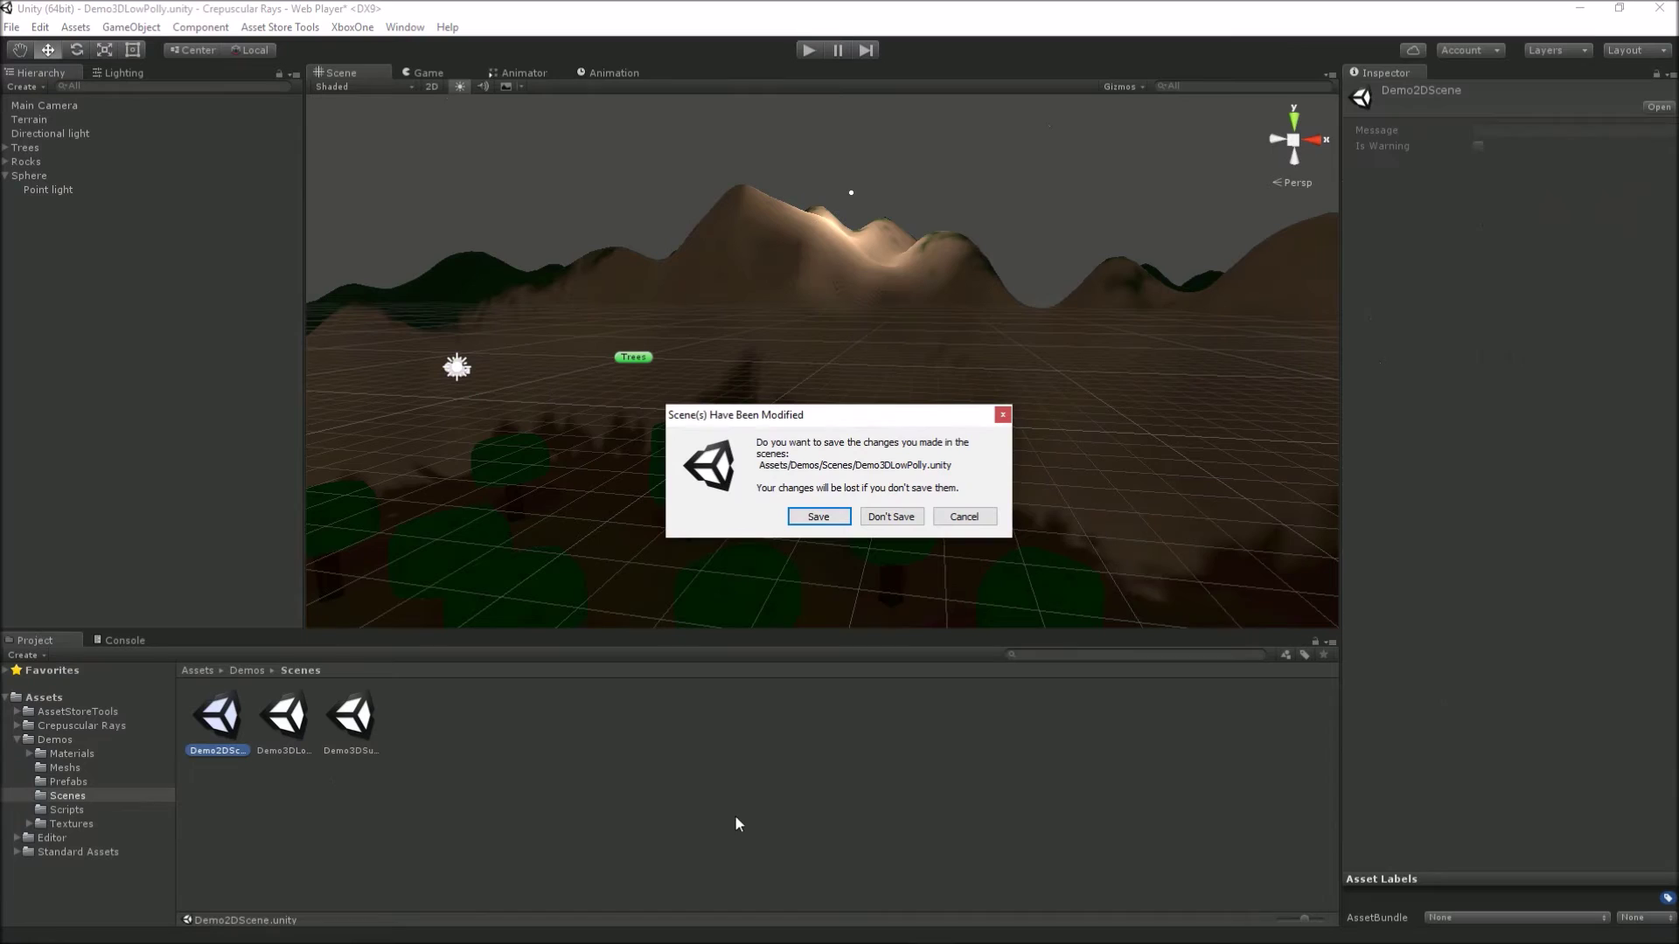
left_click(888, 518)
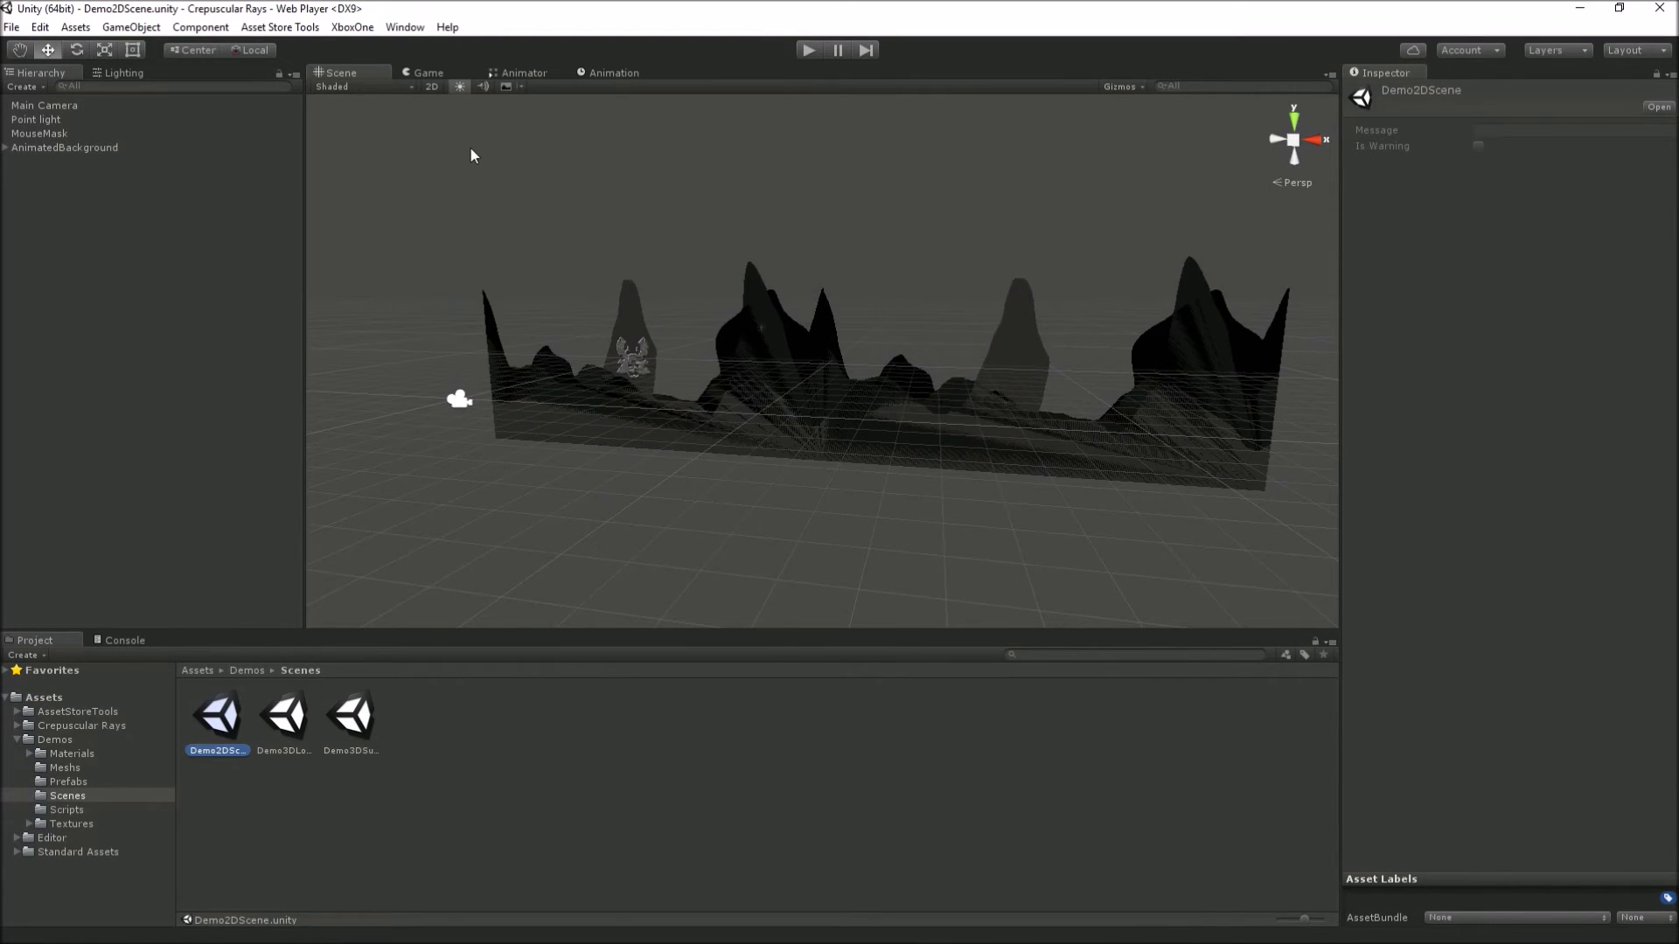
left_click(428, 73)
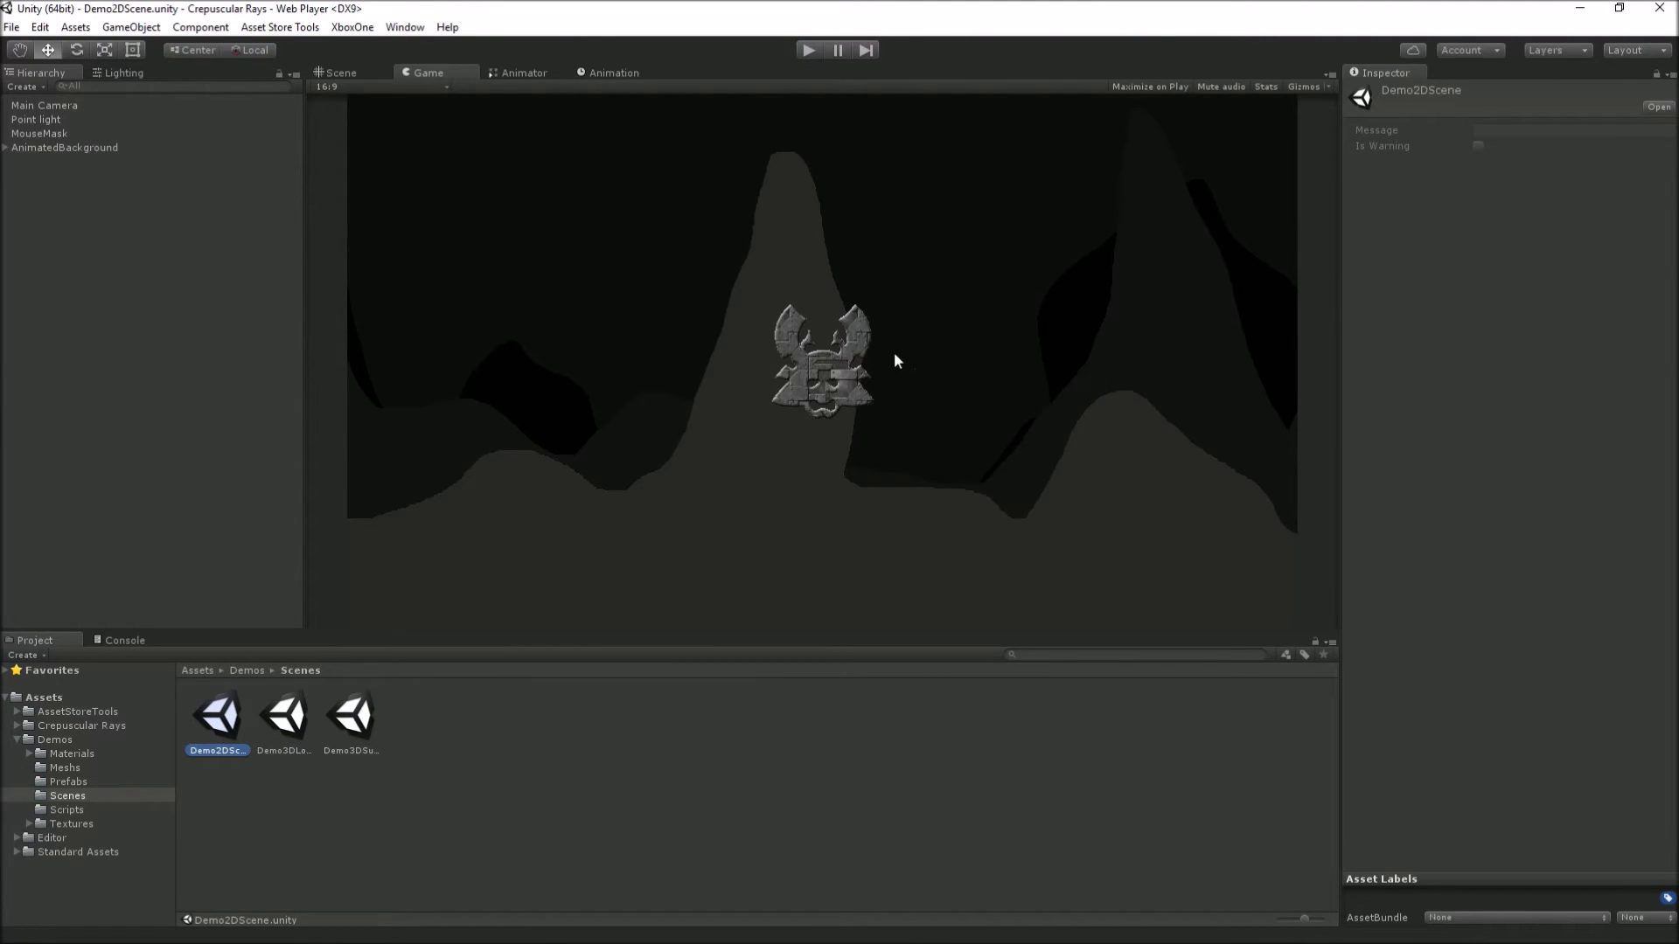
- Select the 2D scene's Point light in Scene view and orbit around it
left_click(338, 72)
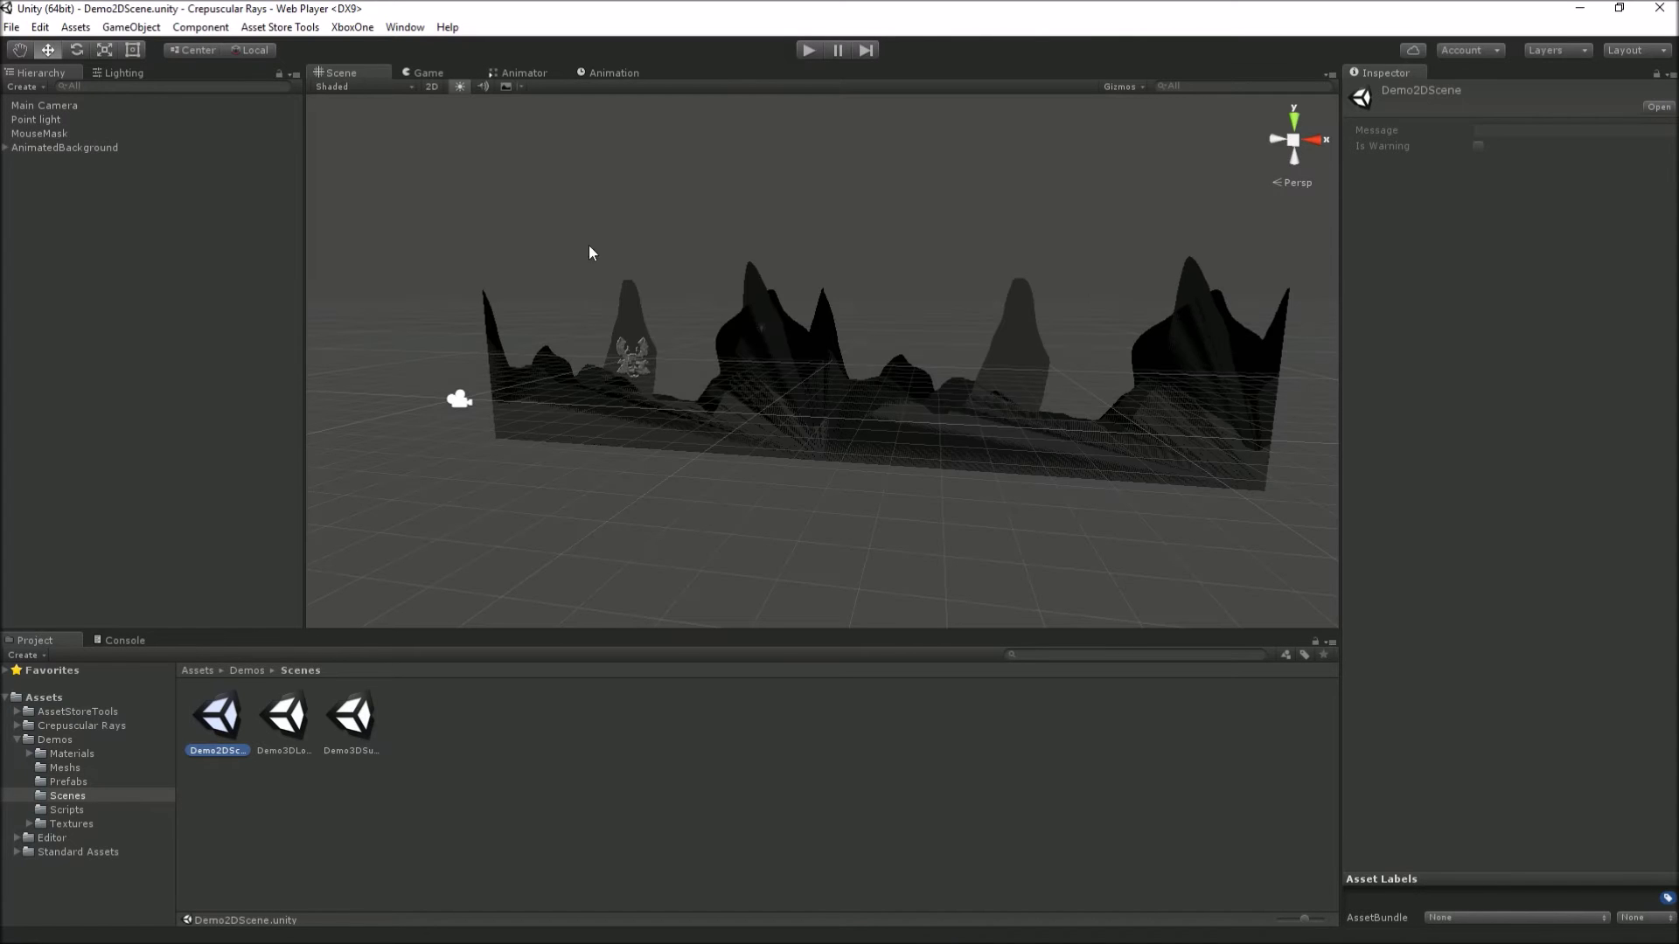
left_click(39, 120)
left_click_drag(940, 245, 884, 267, "alt")
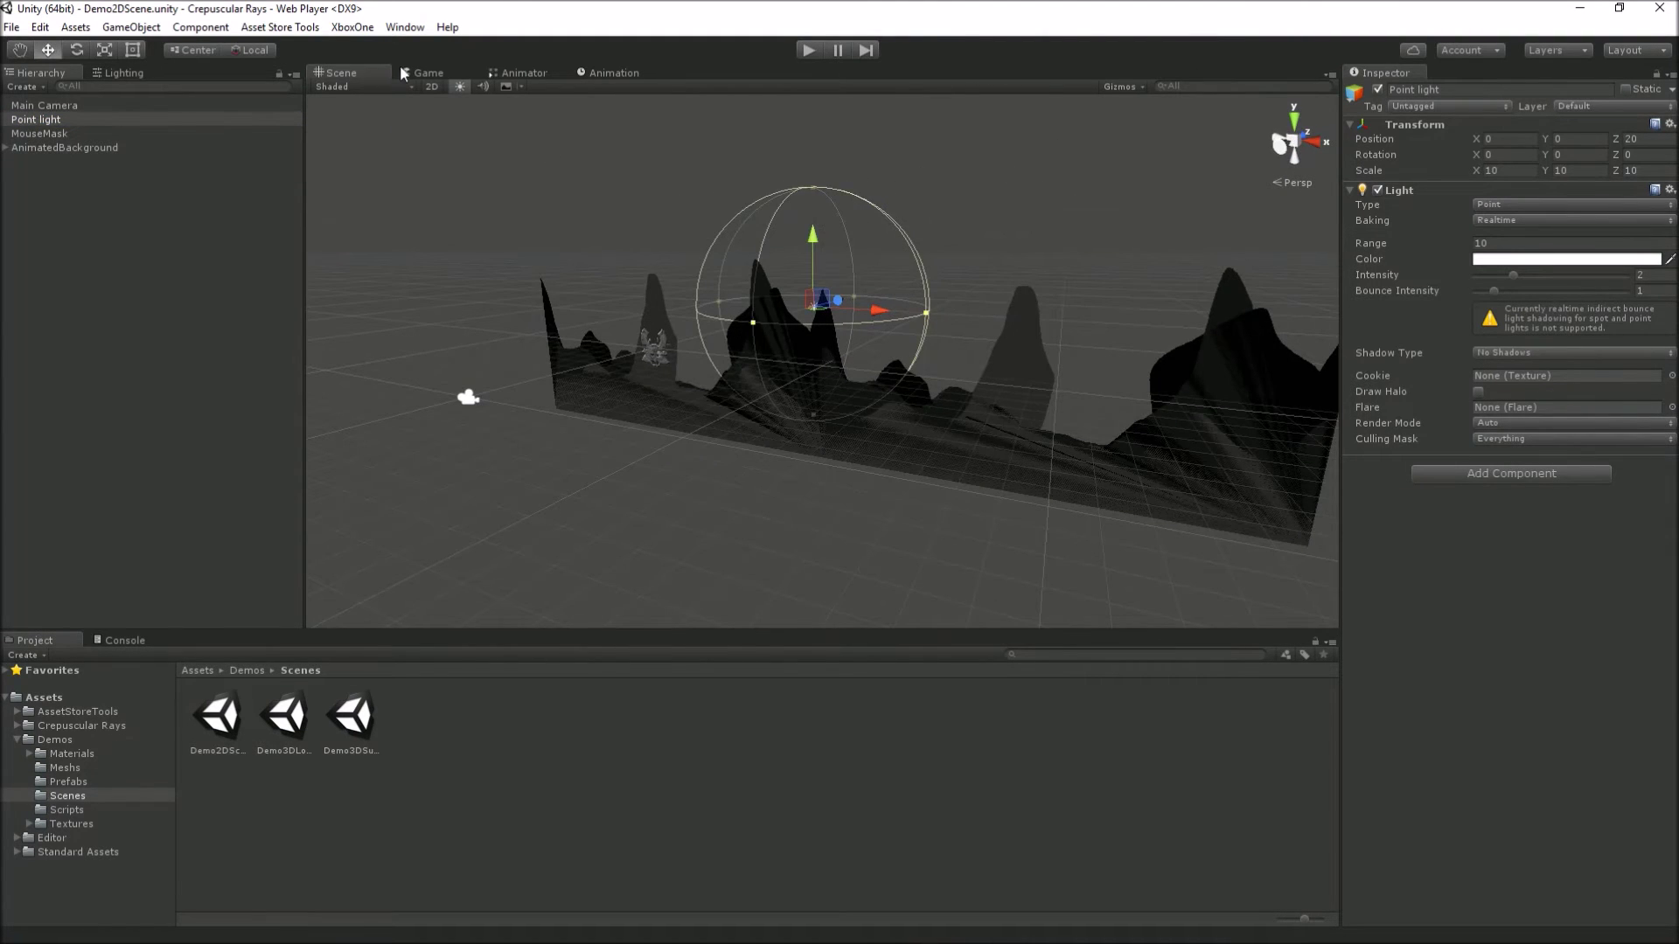
- Check the Main Camera's Crepuscular Rays settings and ping its flare5 Flare Texture asset
left_click(424, 73)
left_click(42, 106)
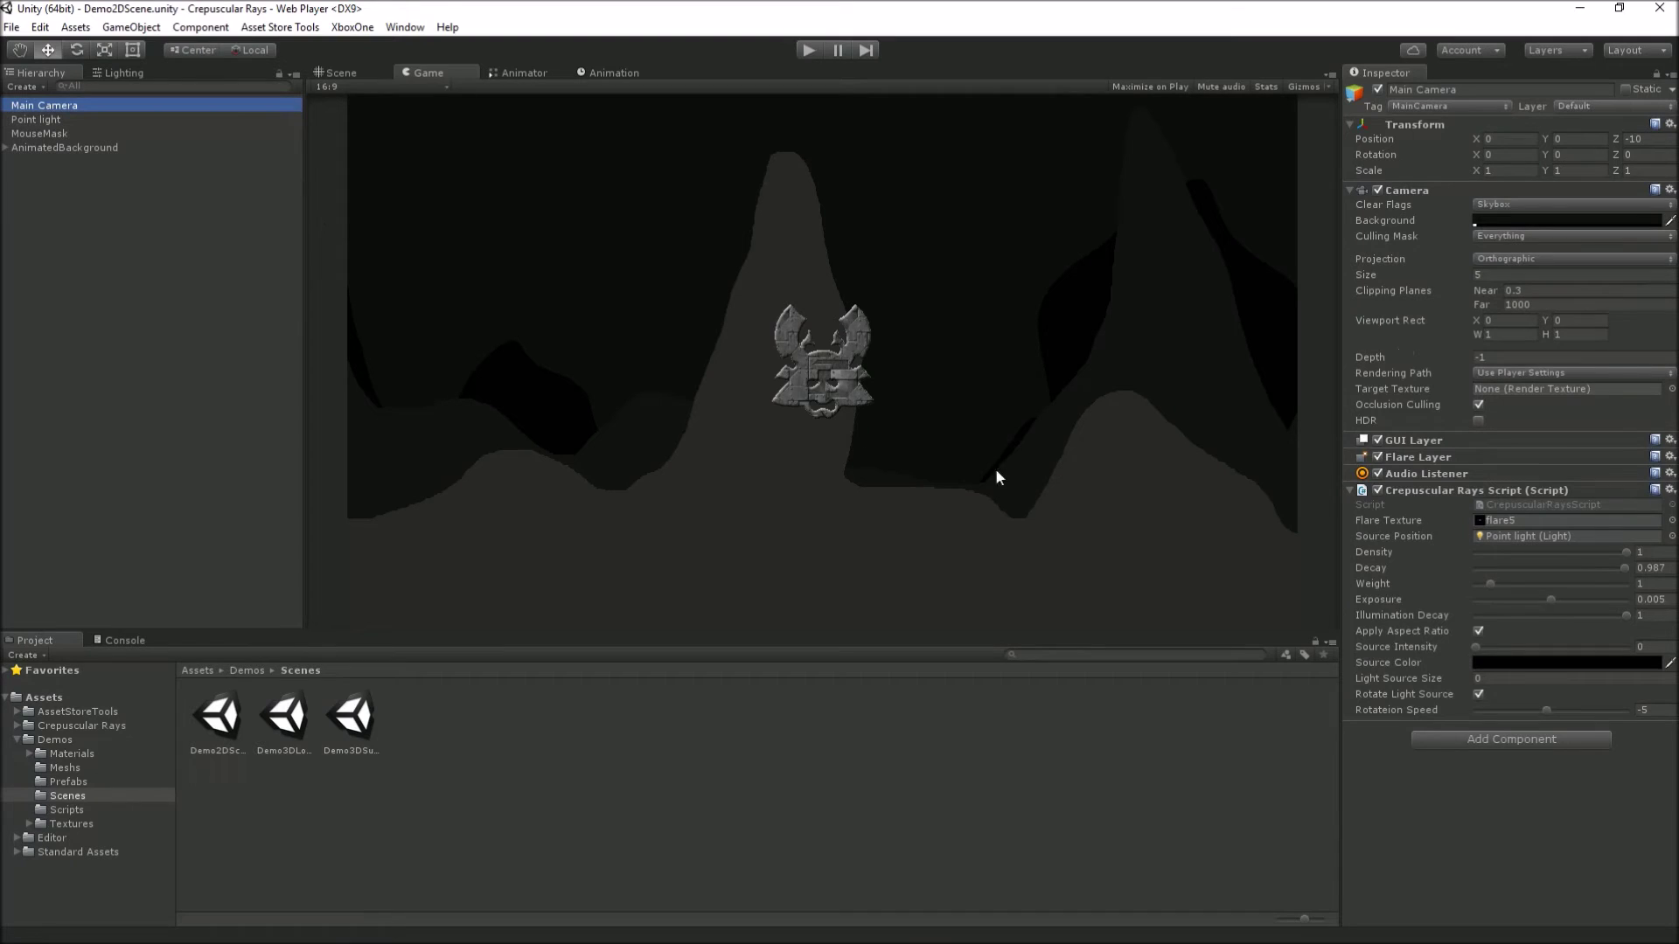
left_click(1522, 520)
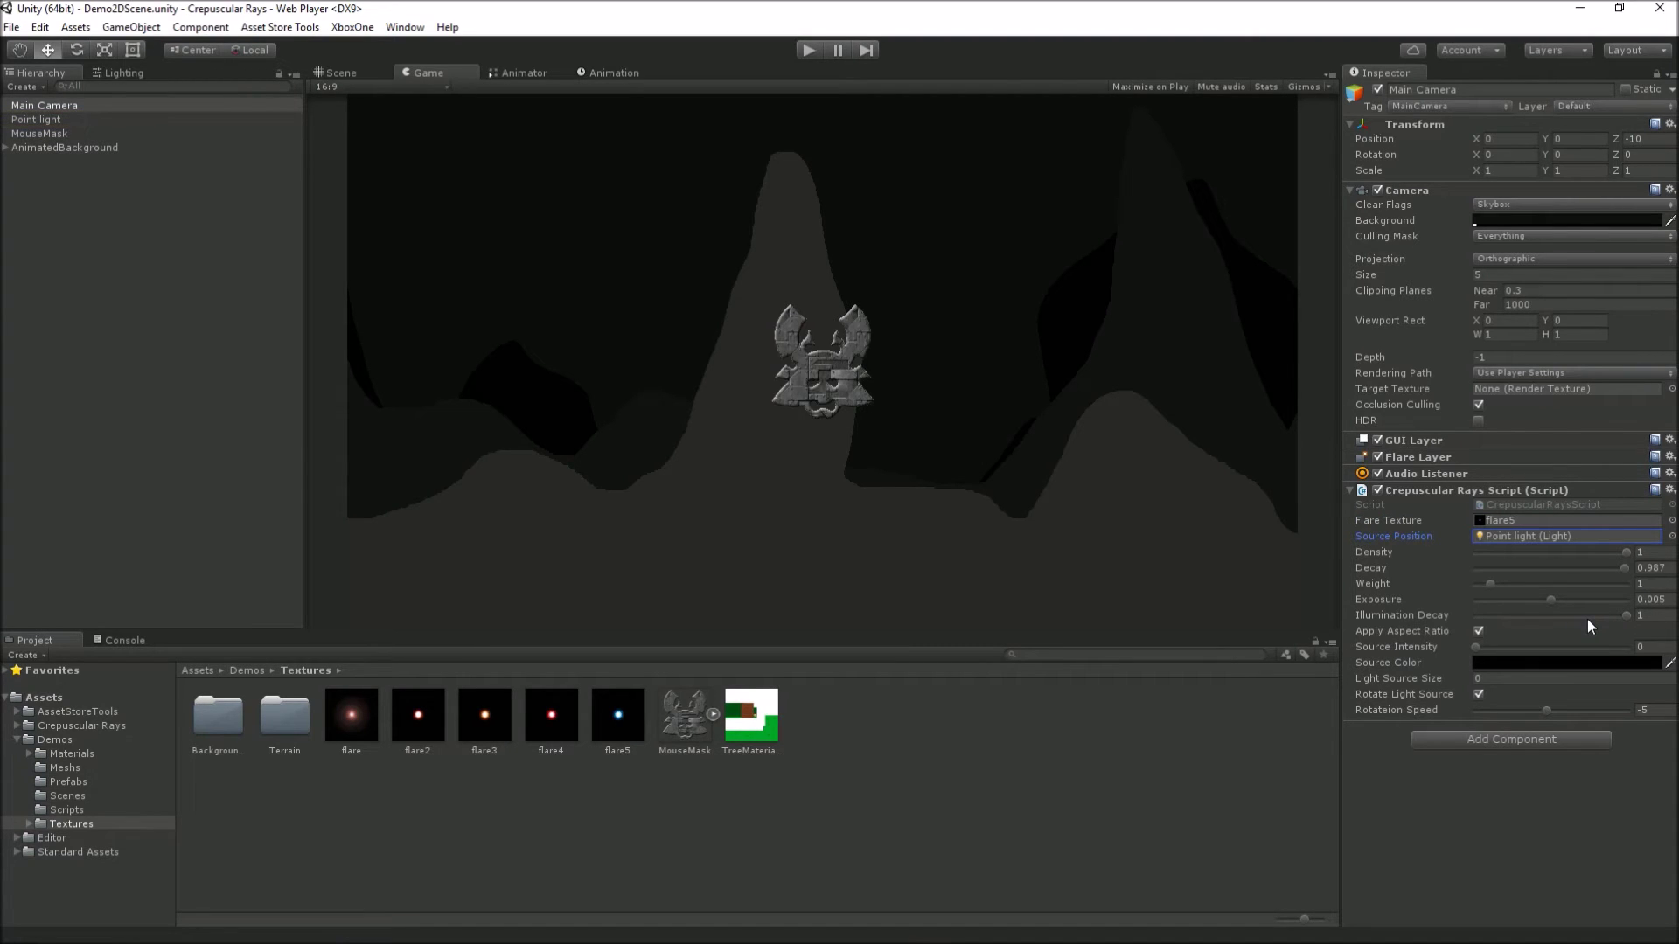
- Run Demo2DScene to watch rays stream around the emblem, then select the Point light
left_click(812, 51)
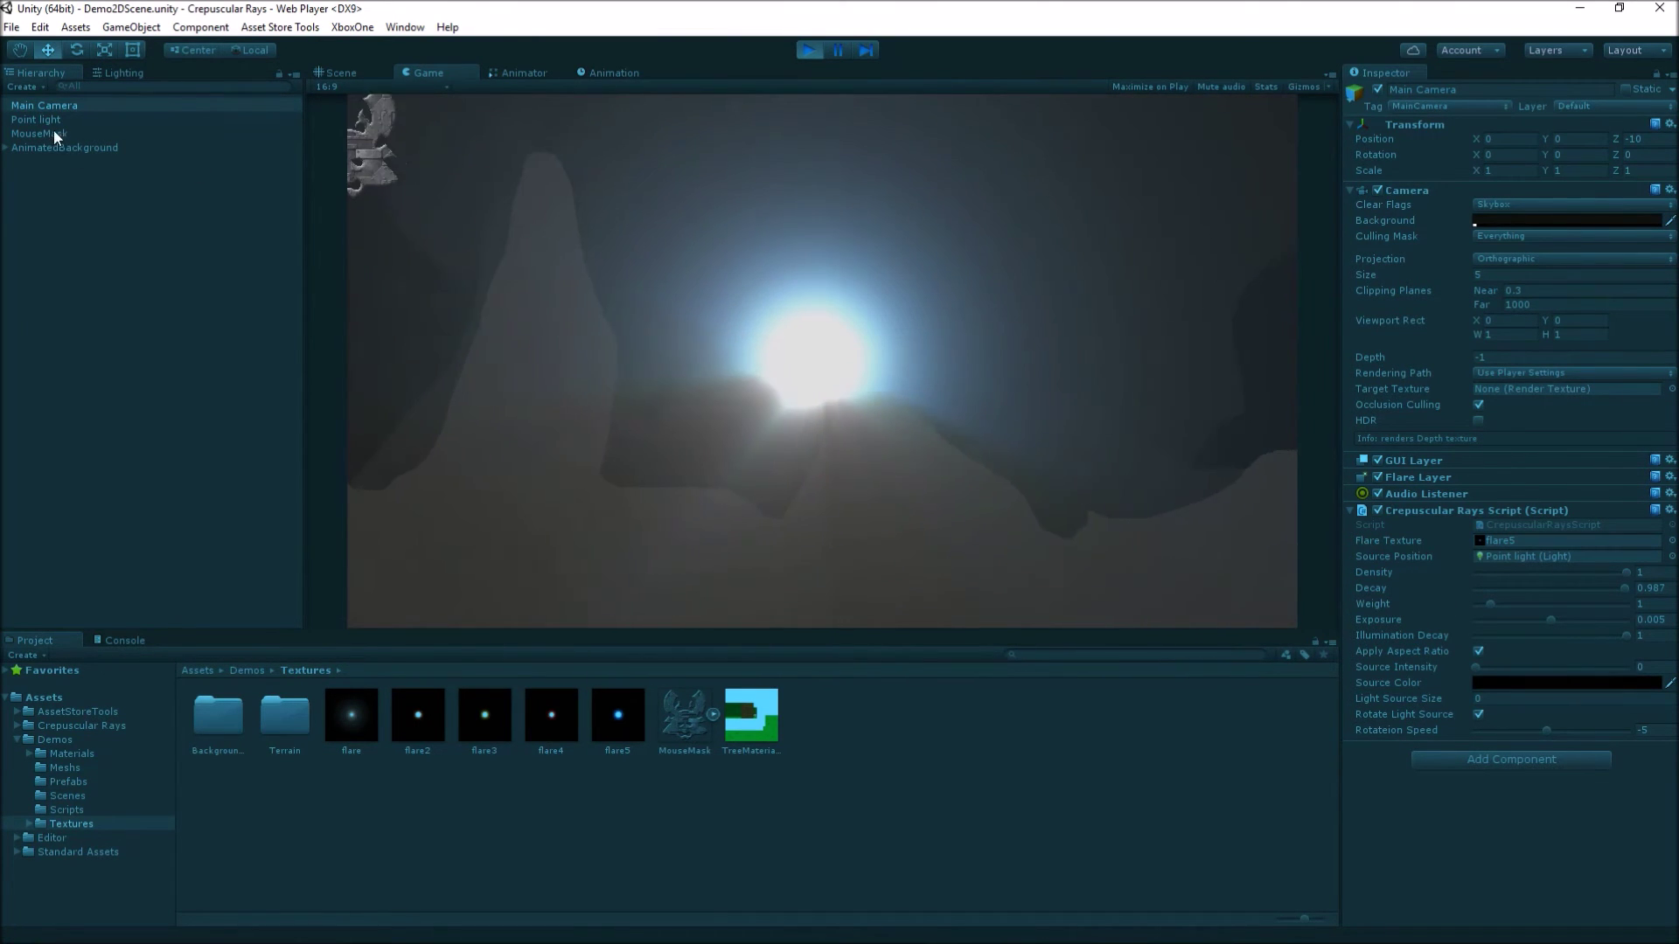
left_click(44, 120)
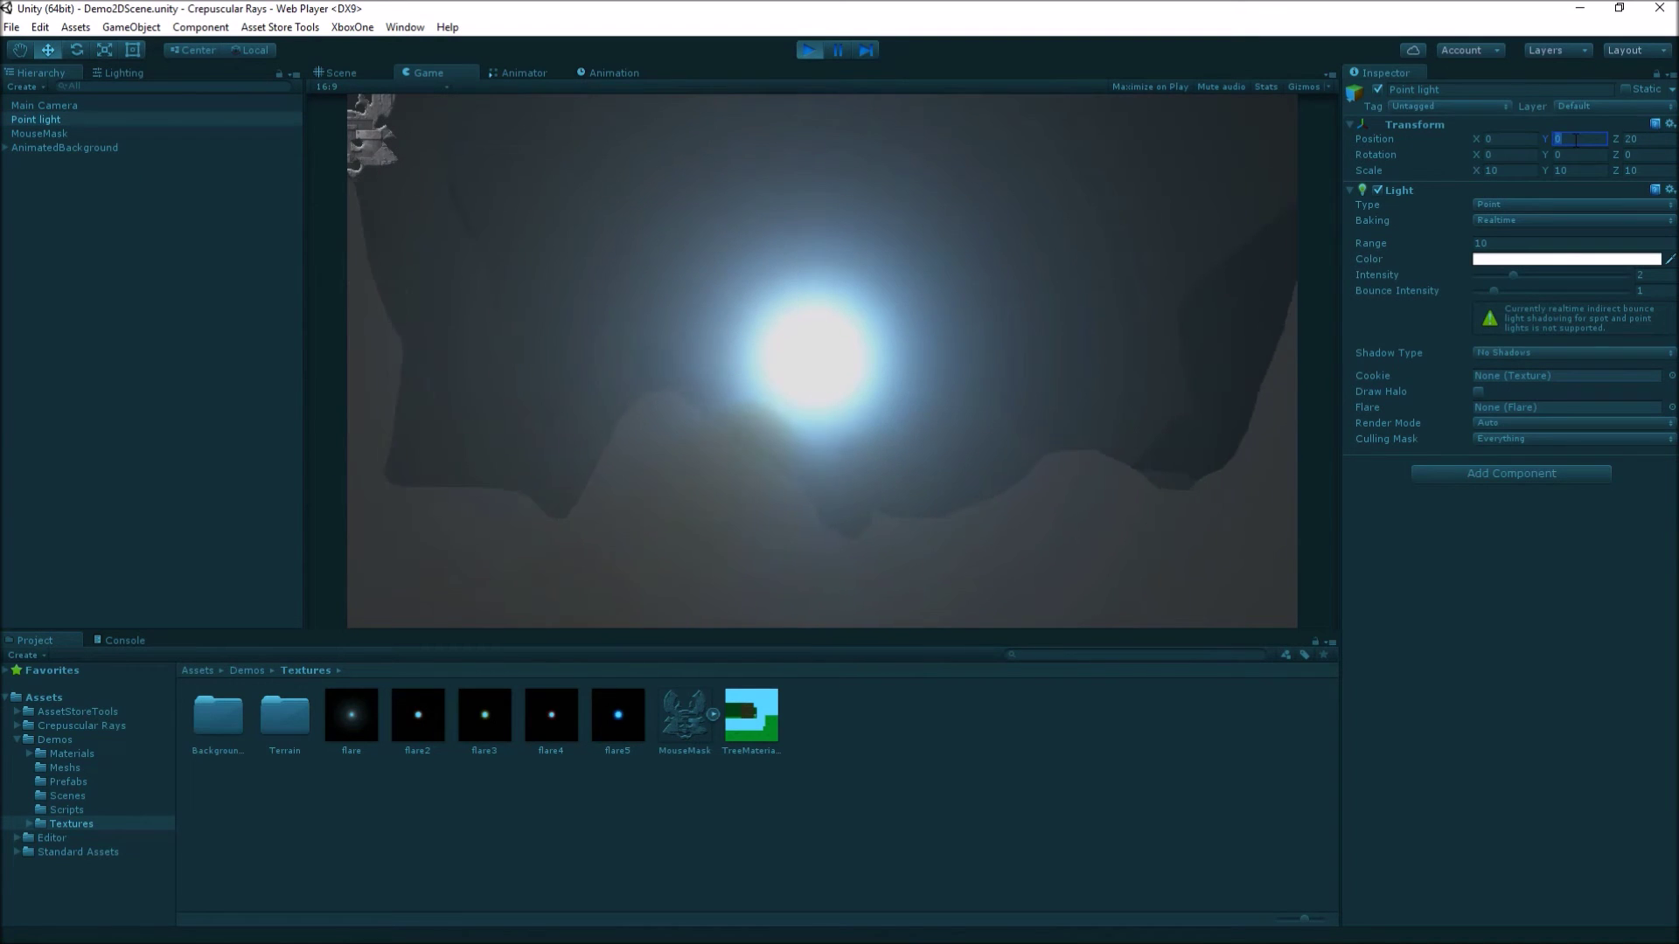
- Move the Point light to height 4 and X position 2
type("1")
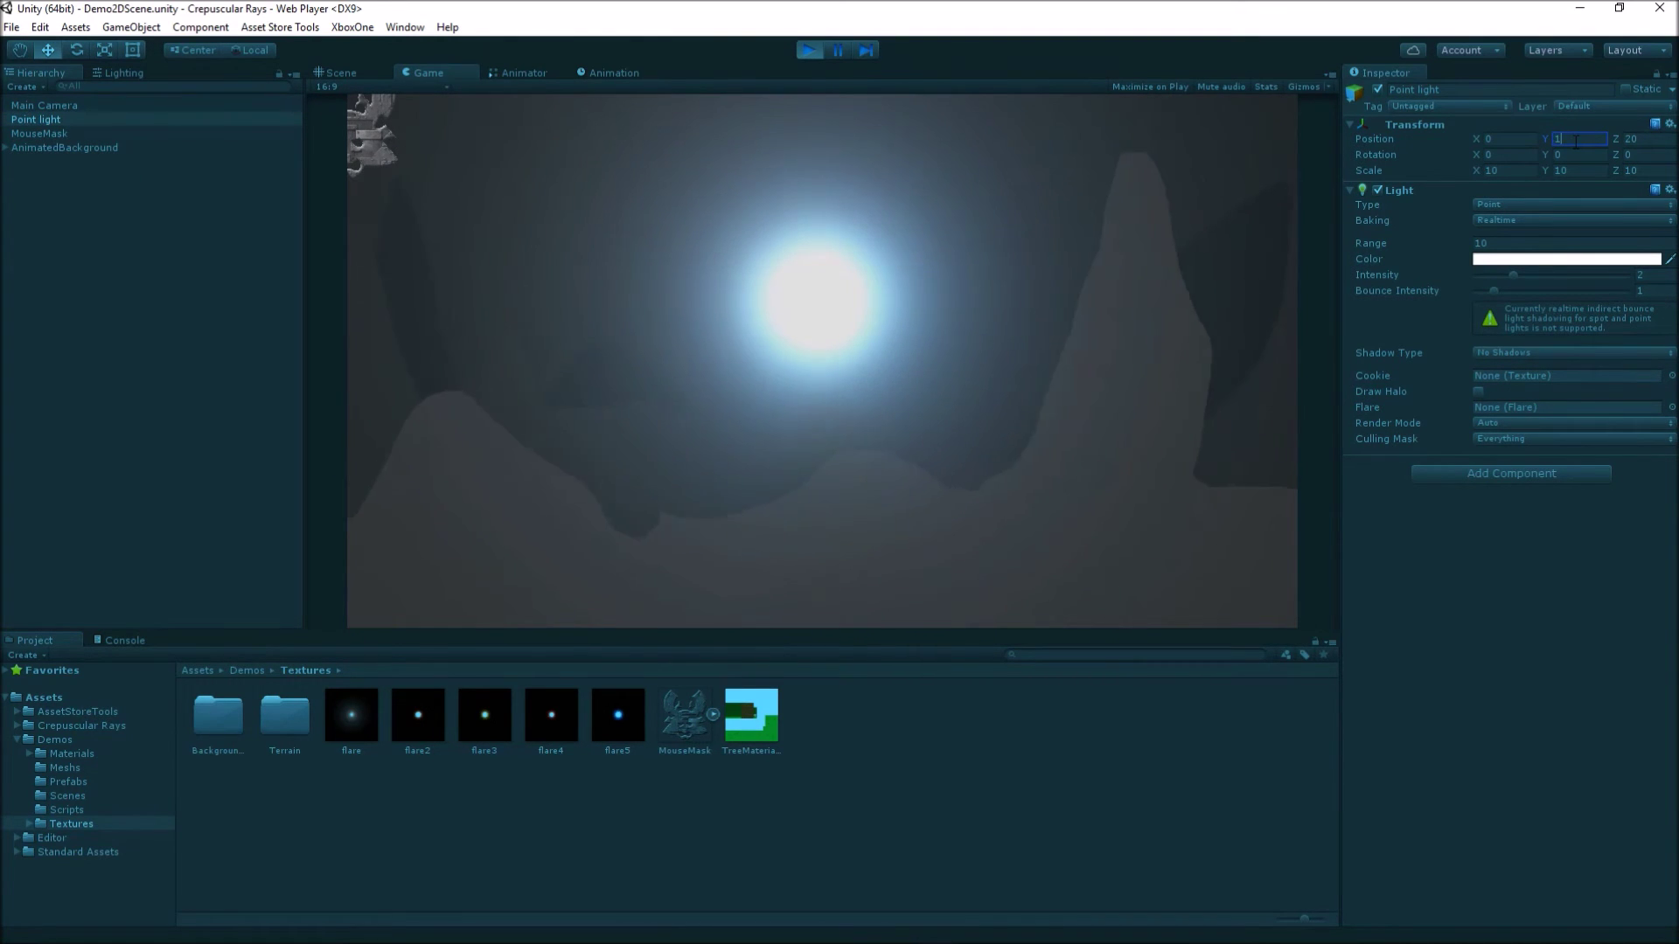
key("BackSpace")
type("5")
key("BackSpace")
type("4")
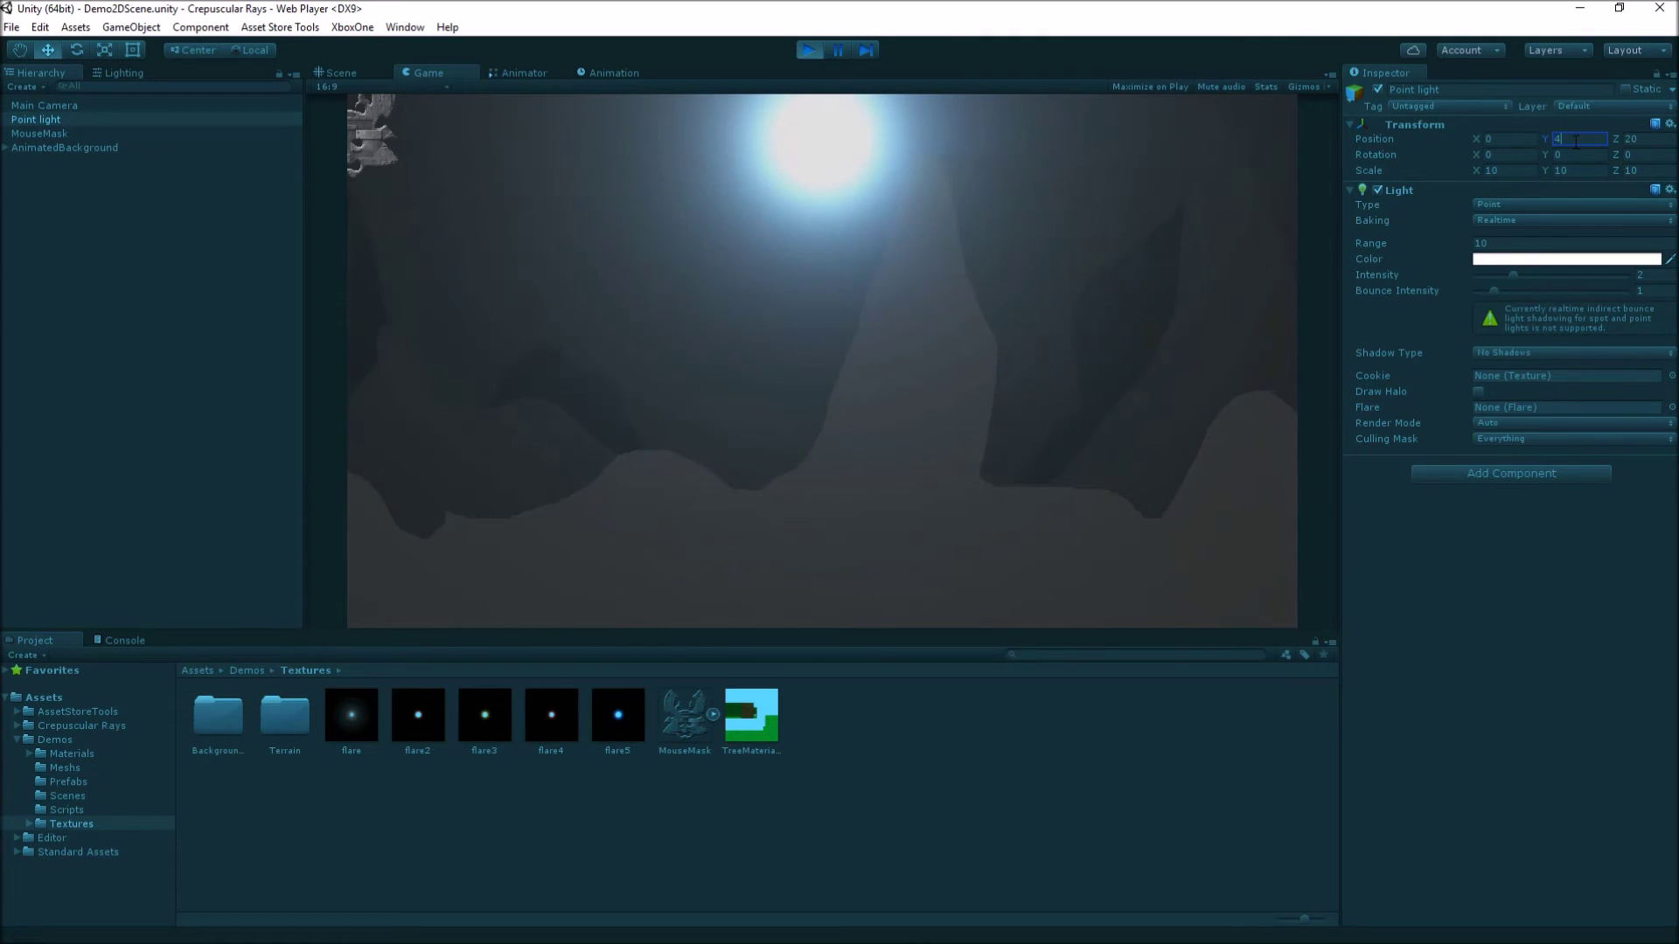
left_click(1524, 139)
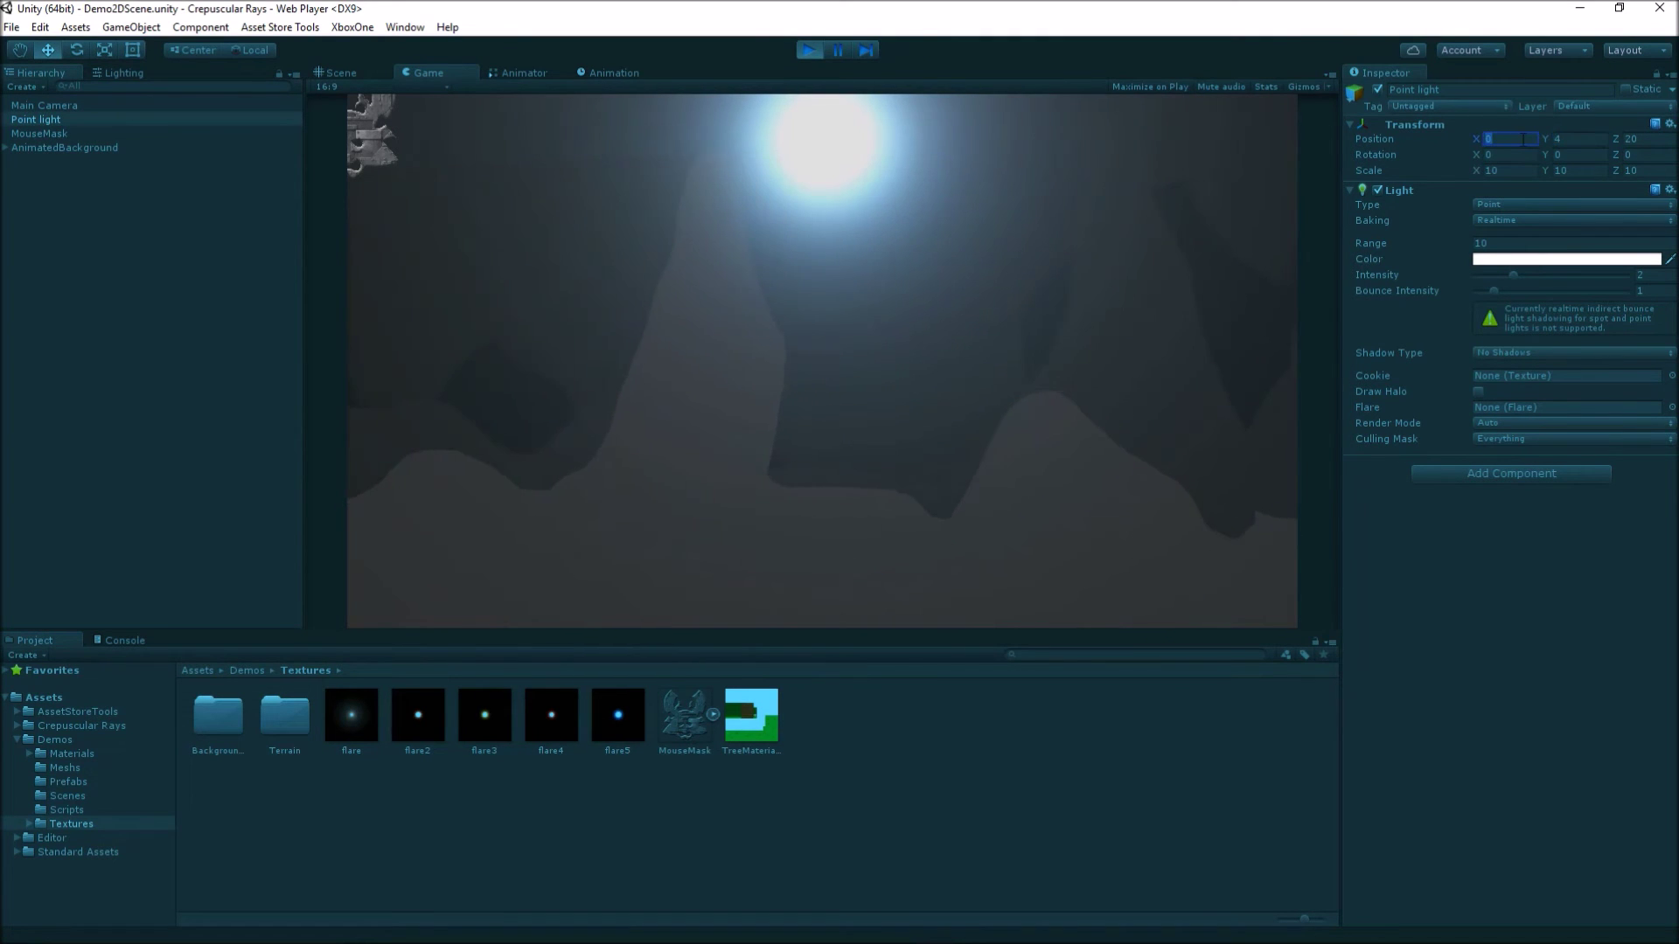
type("2")
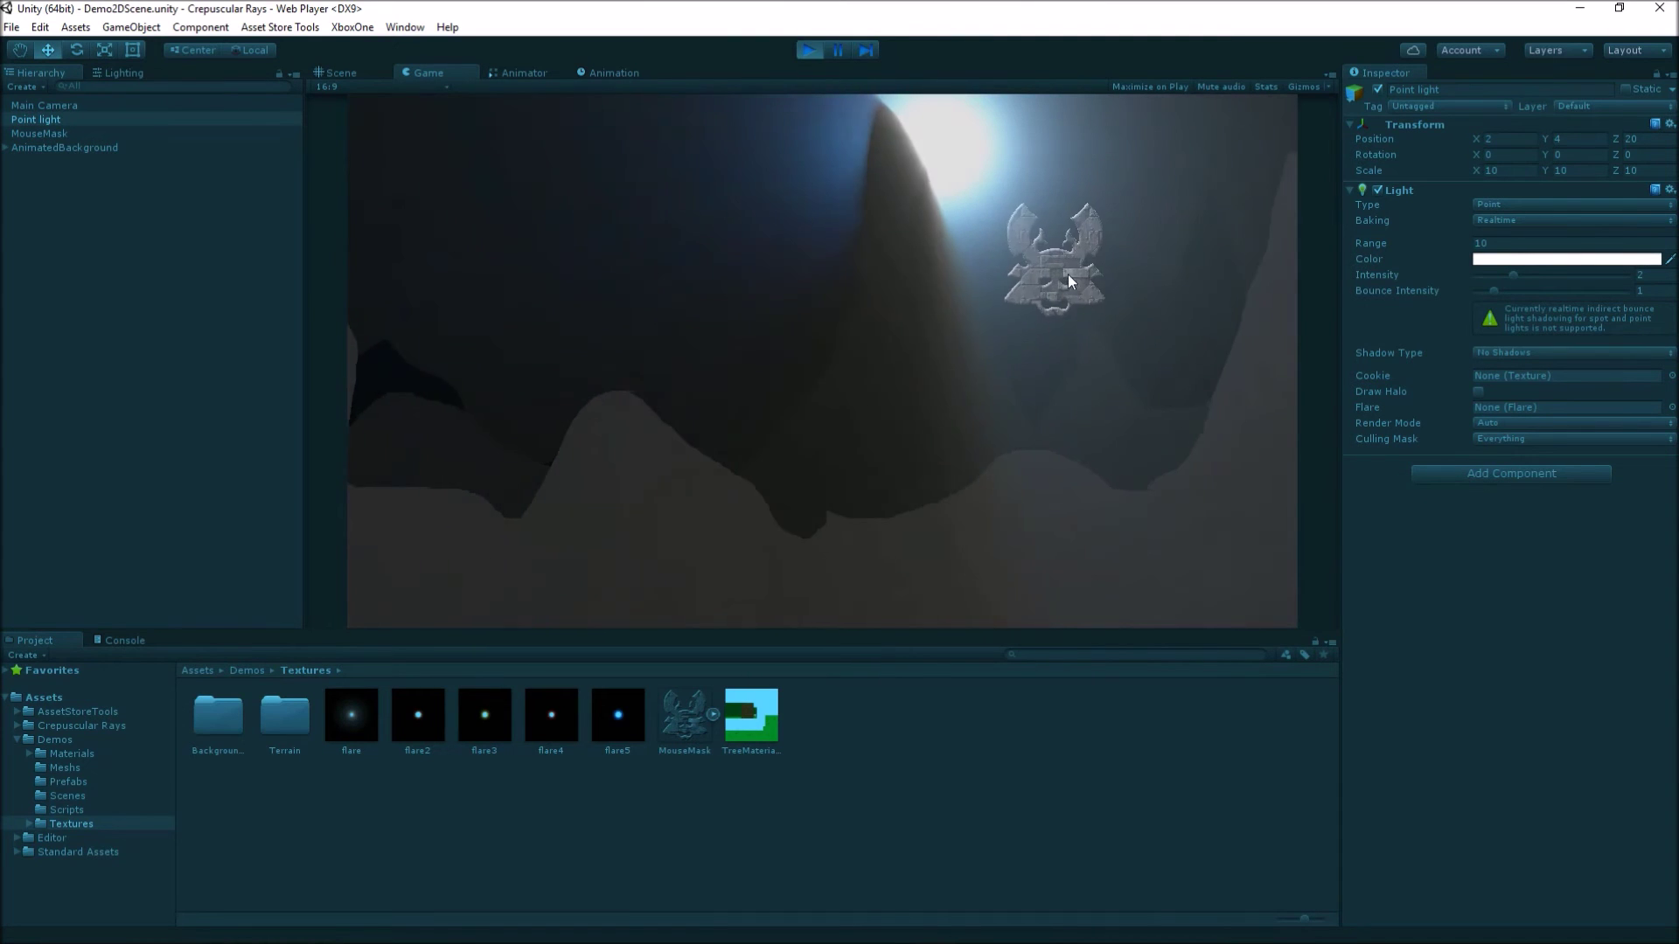
- Try a red Point light tint and revert it to white, select Main Camera, then stop Play mode
left_click(1561, 259)
left_click_drag(1451, 505, 1397, 472)
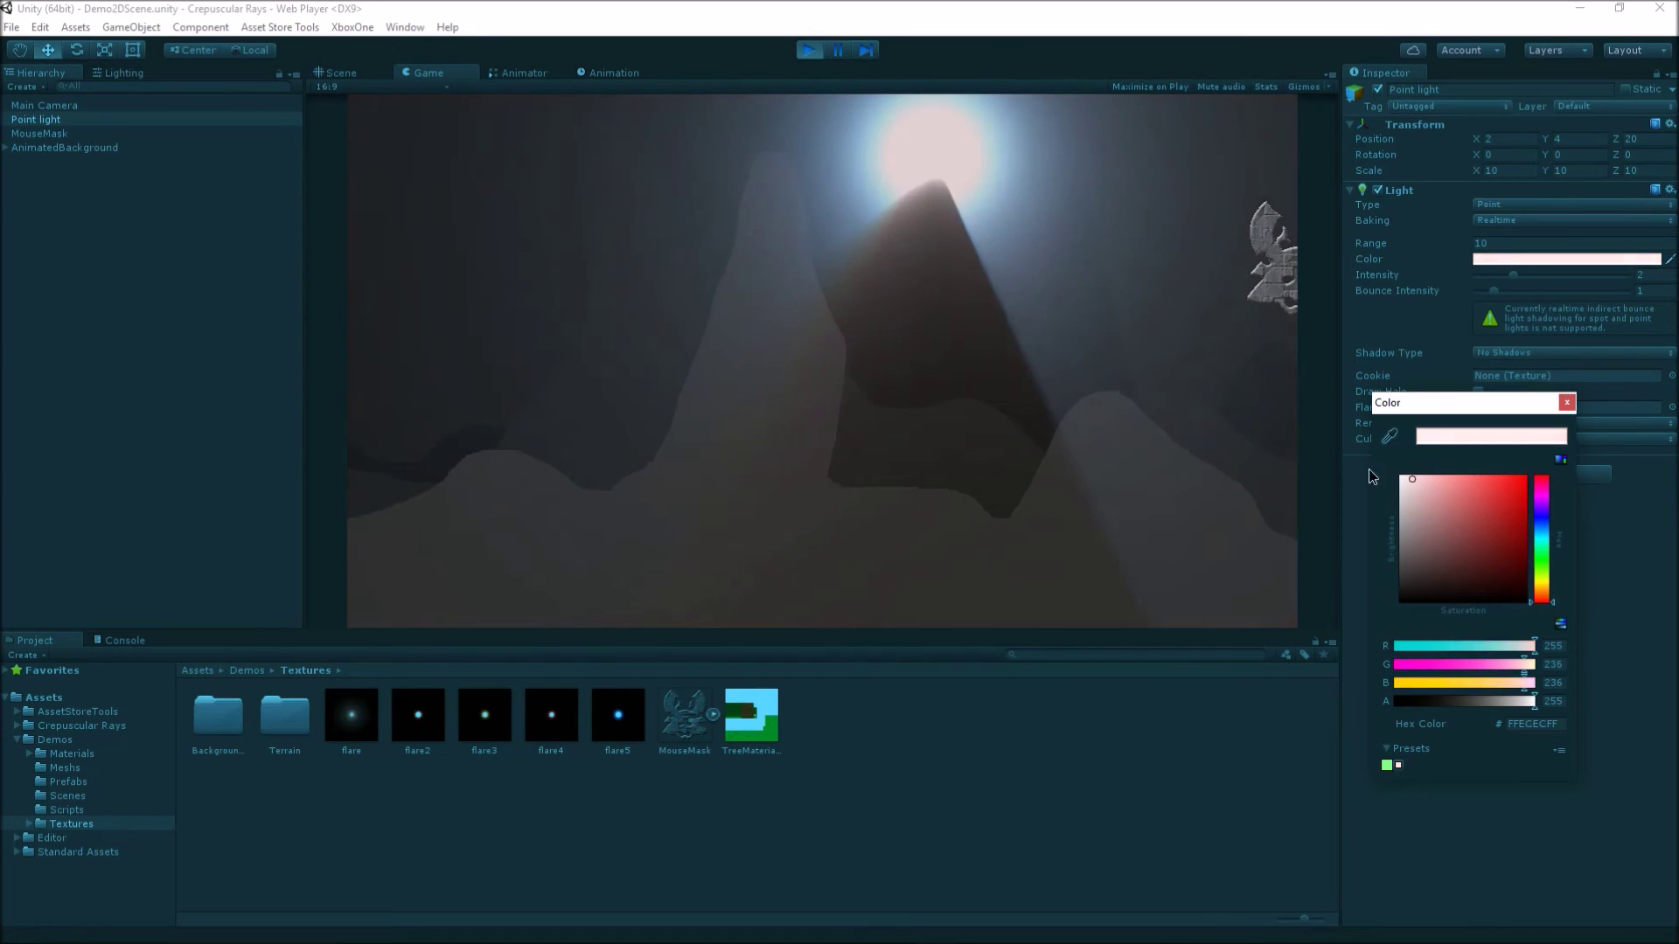
left_click(1565, 404)
left_click(74, 105)
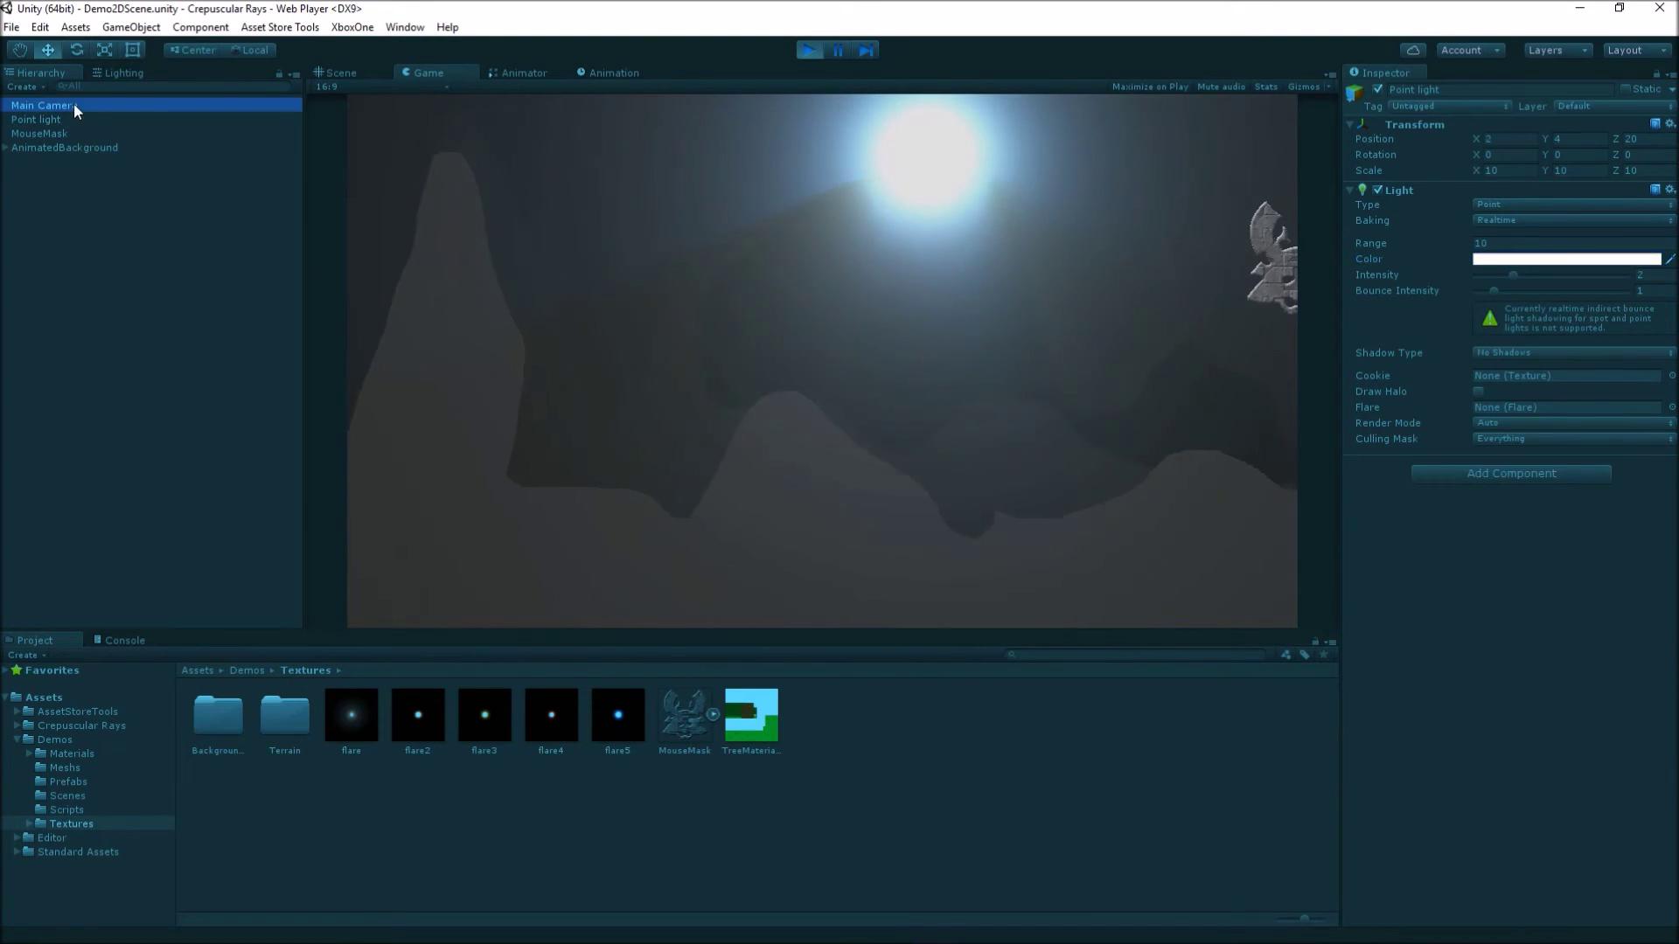
left_click(883, 267)
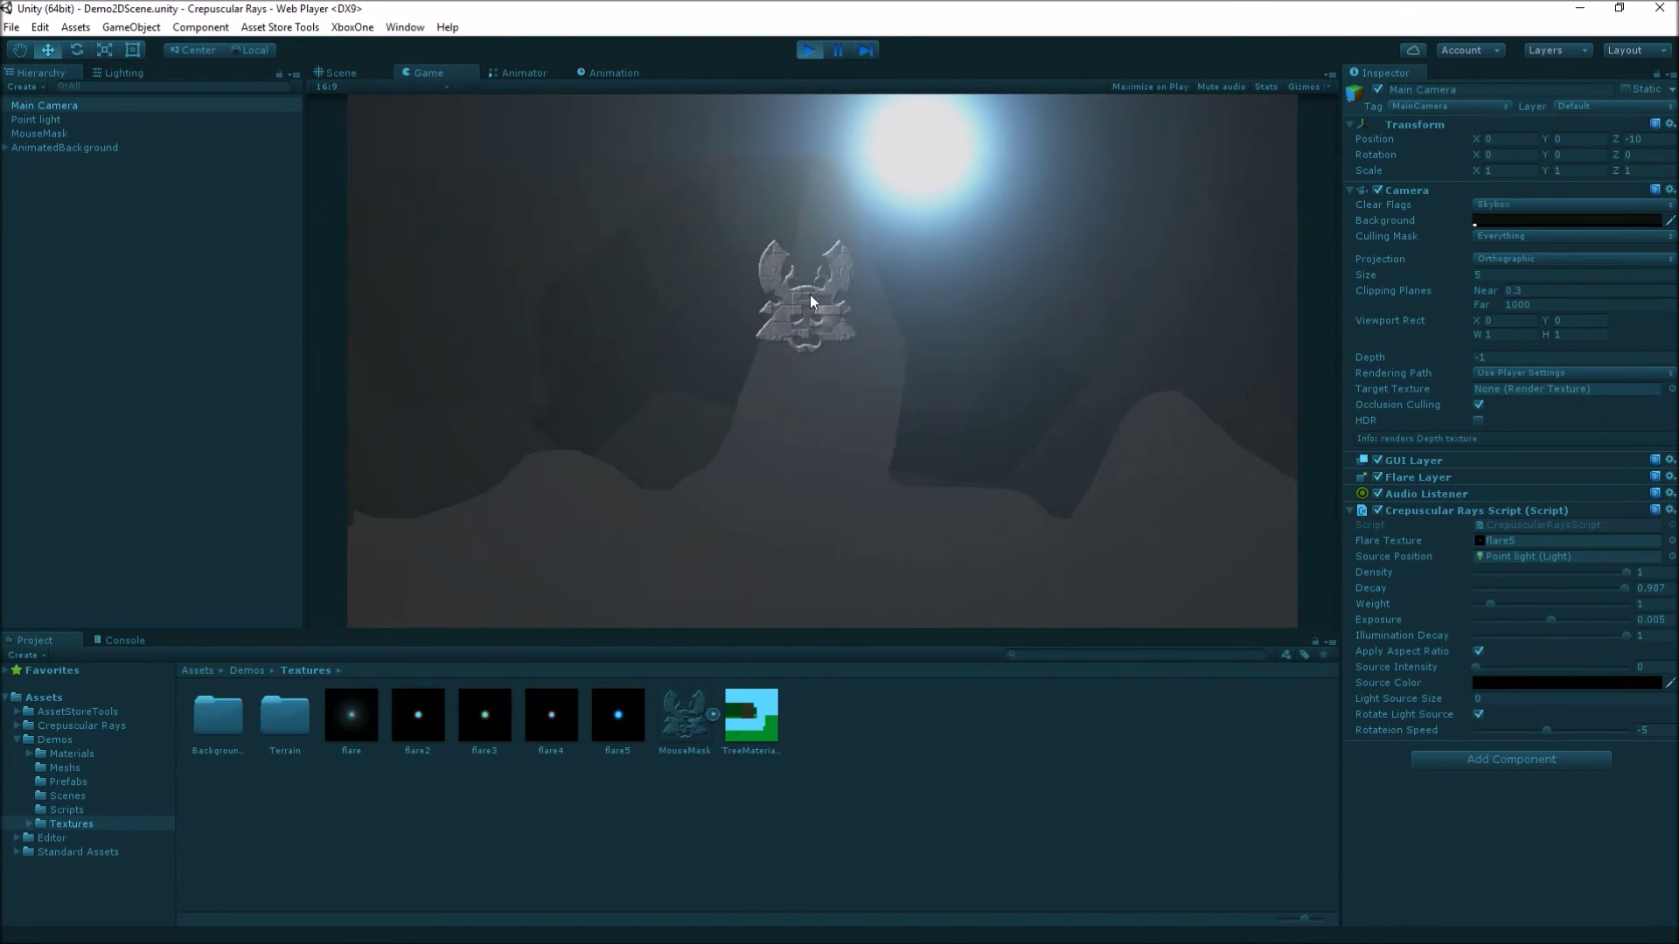
left_click(808, 50)
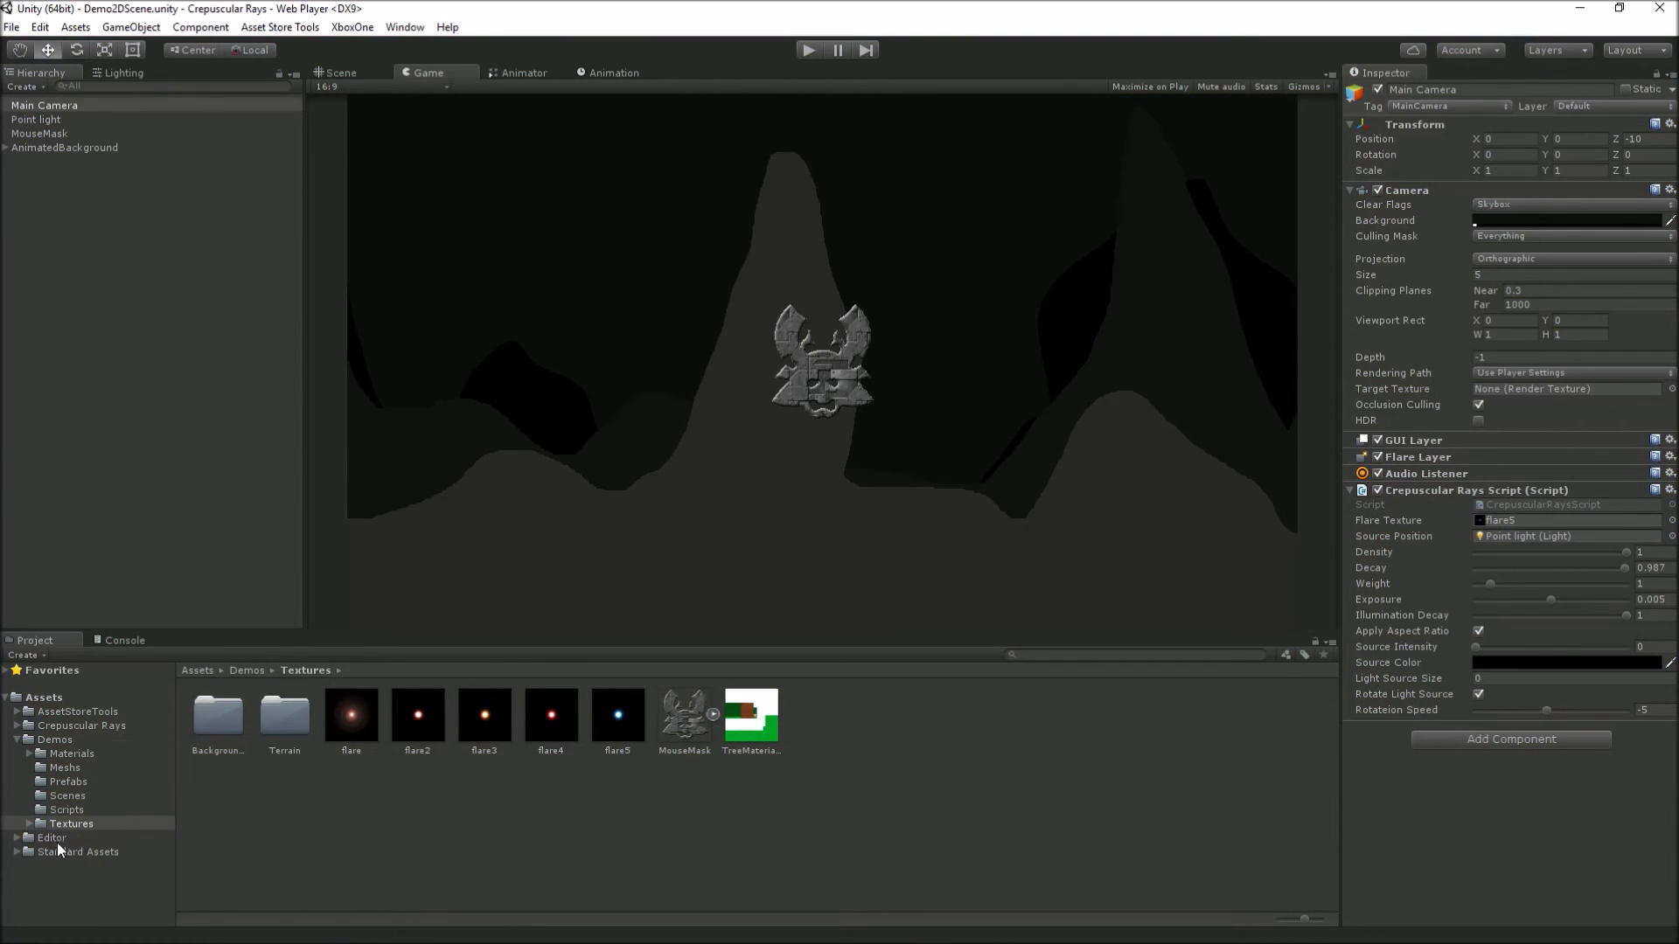
- Open Demo3DSunScene from the Demos/Scenes folder
left_click(65, 795)
left_click(354, 719)
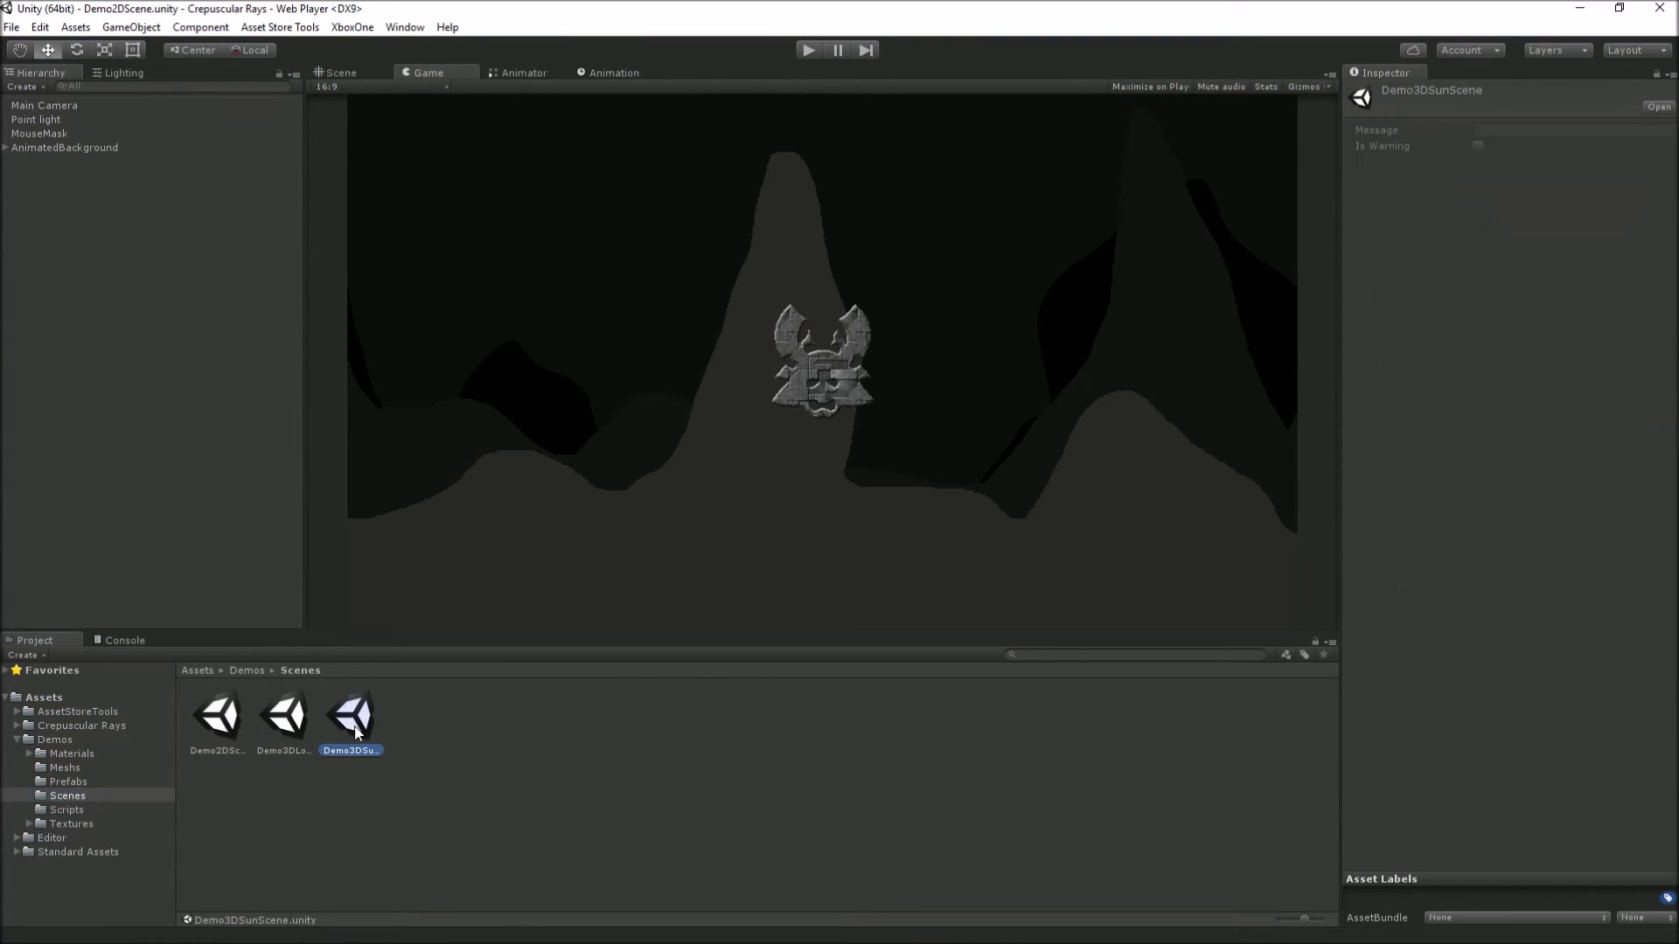
double_click(355, 731)
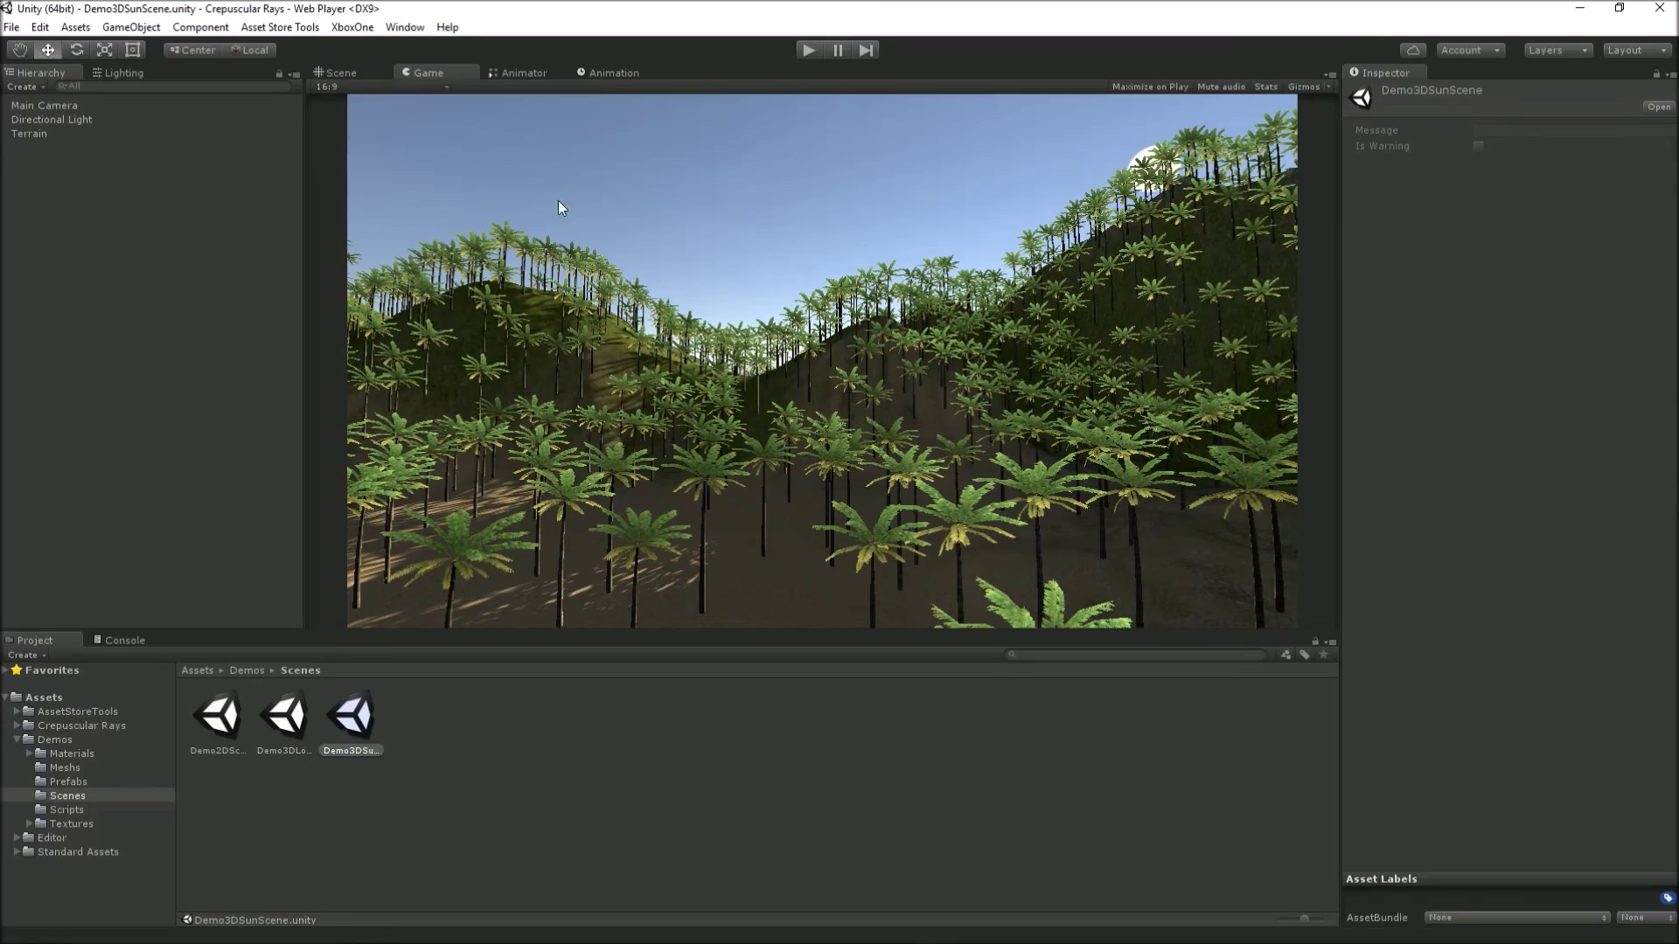
- Orbit the palm-forest terrain in Scene view, then play it from the Game view and select Main Camera
left_click(347, 75)
right_click_drag(884, 339, 1137, 436)
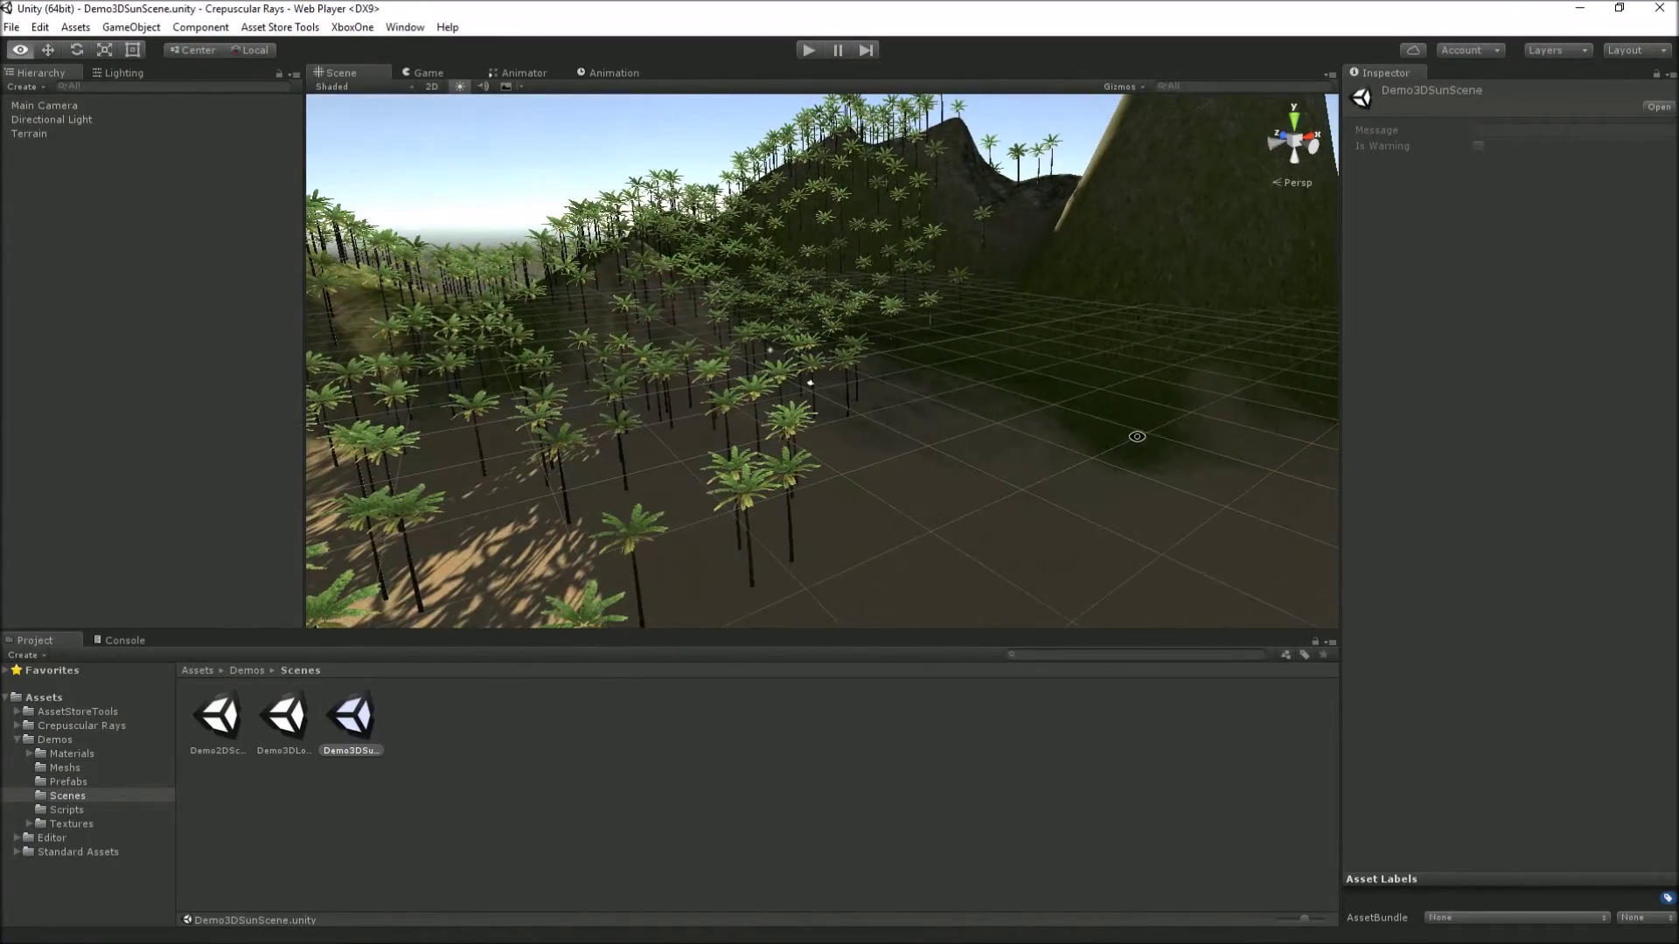
left_click(428, 73)
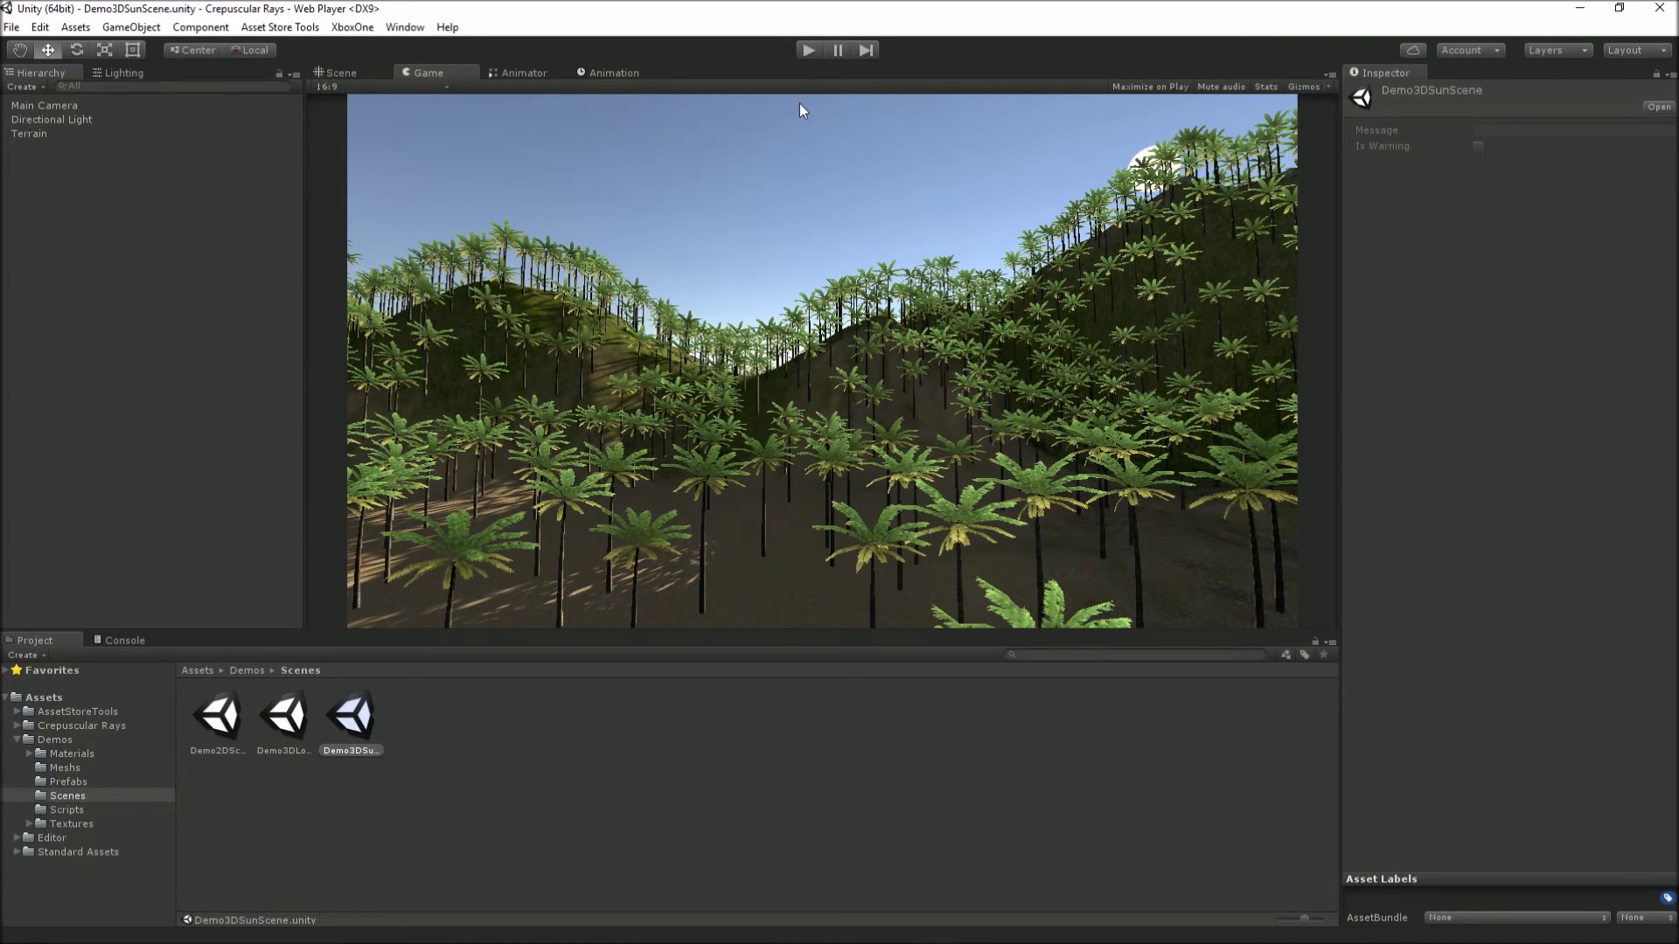
left_click(808, 50)
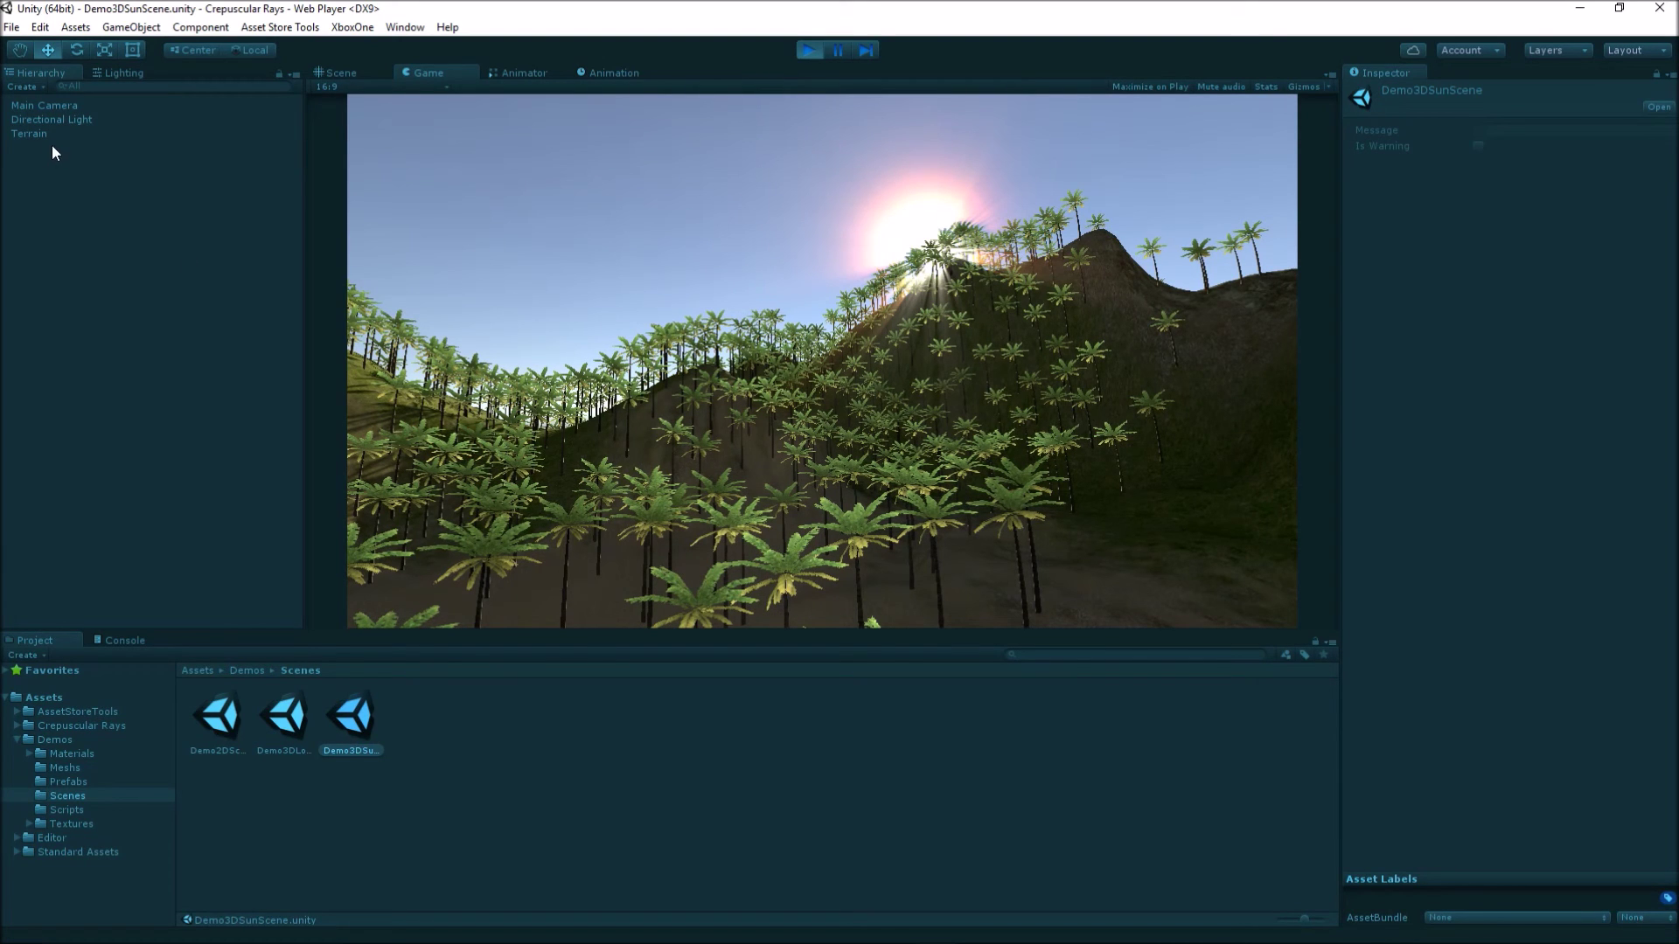
left_click(43, 106)
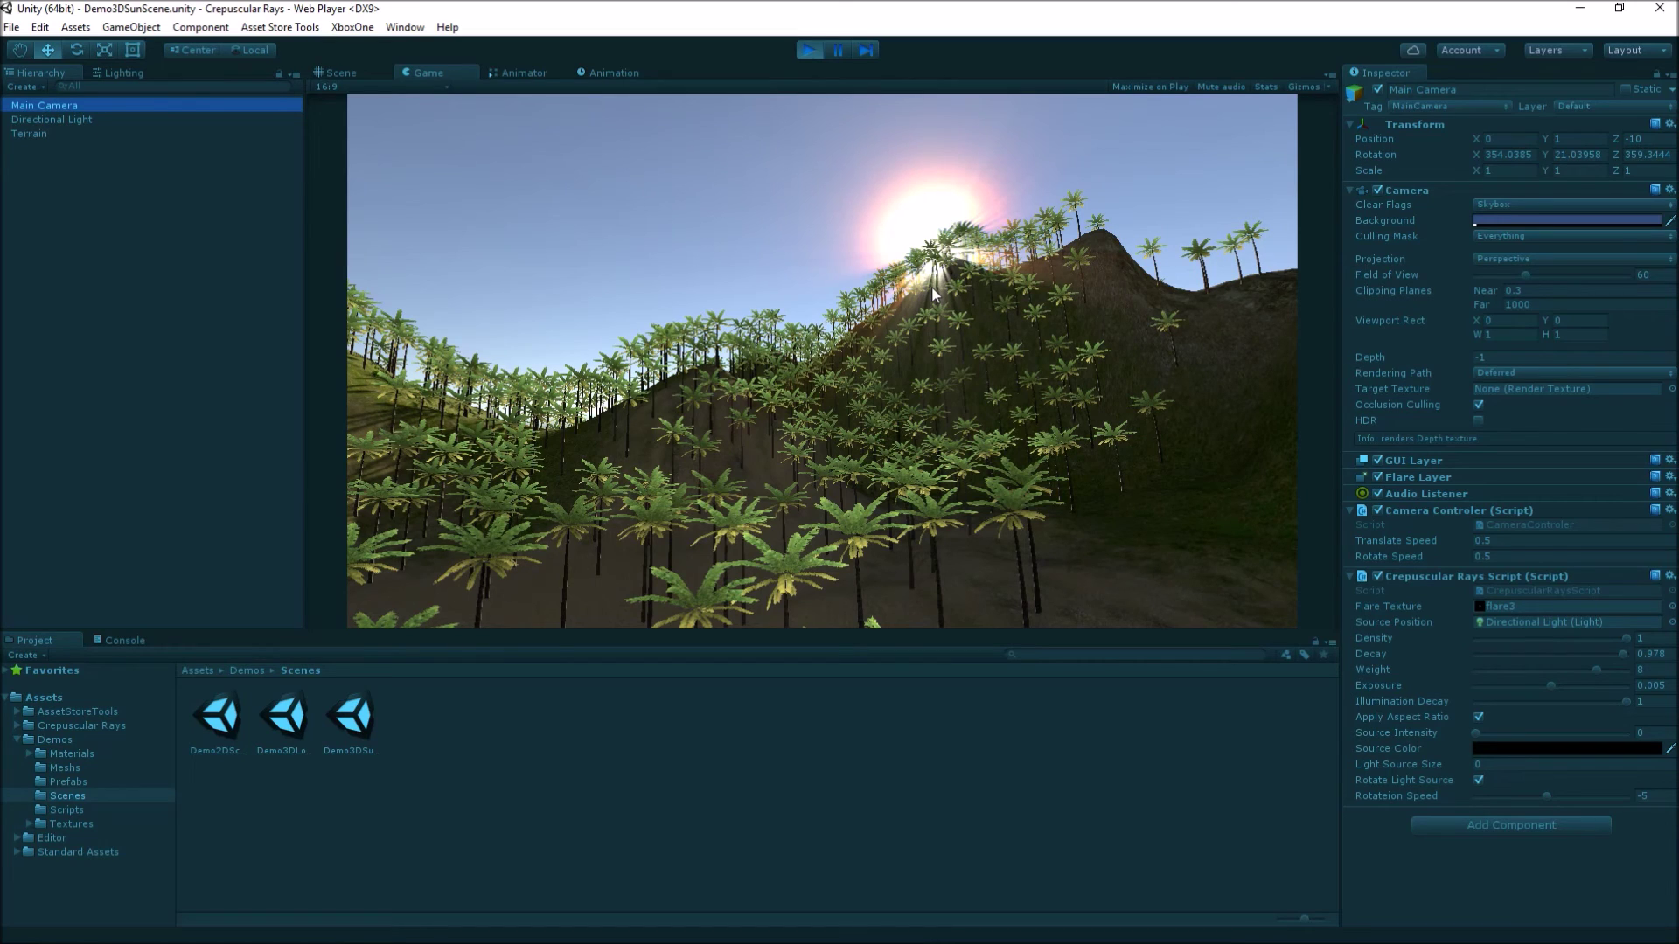
- Inspect the Directional Light, fly the camera up the palm-covered hill, then reselect Main Camera
left_click(86, 121)
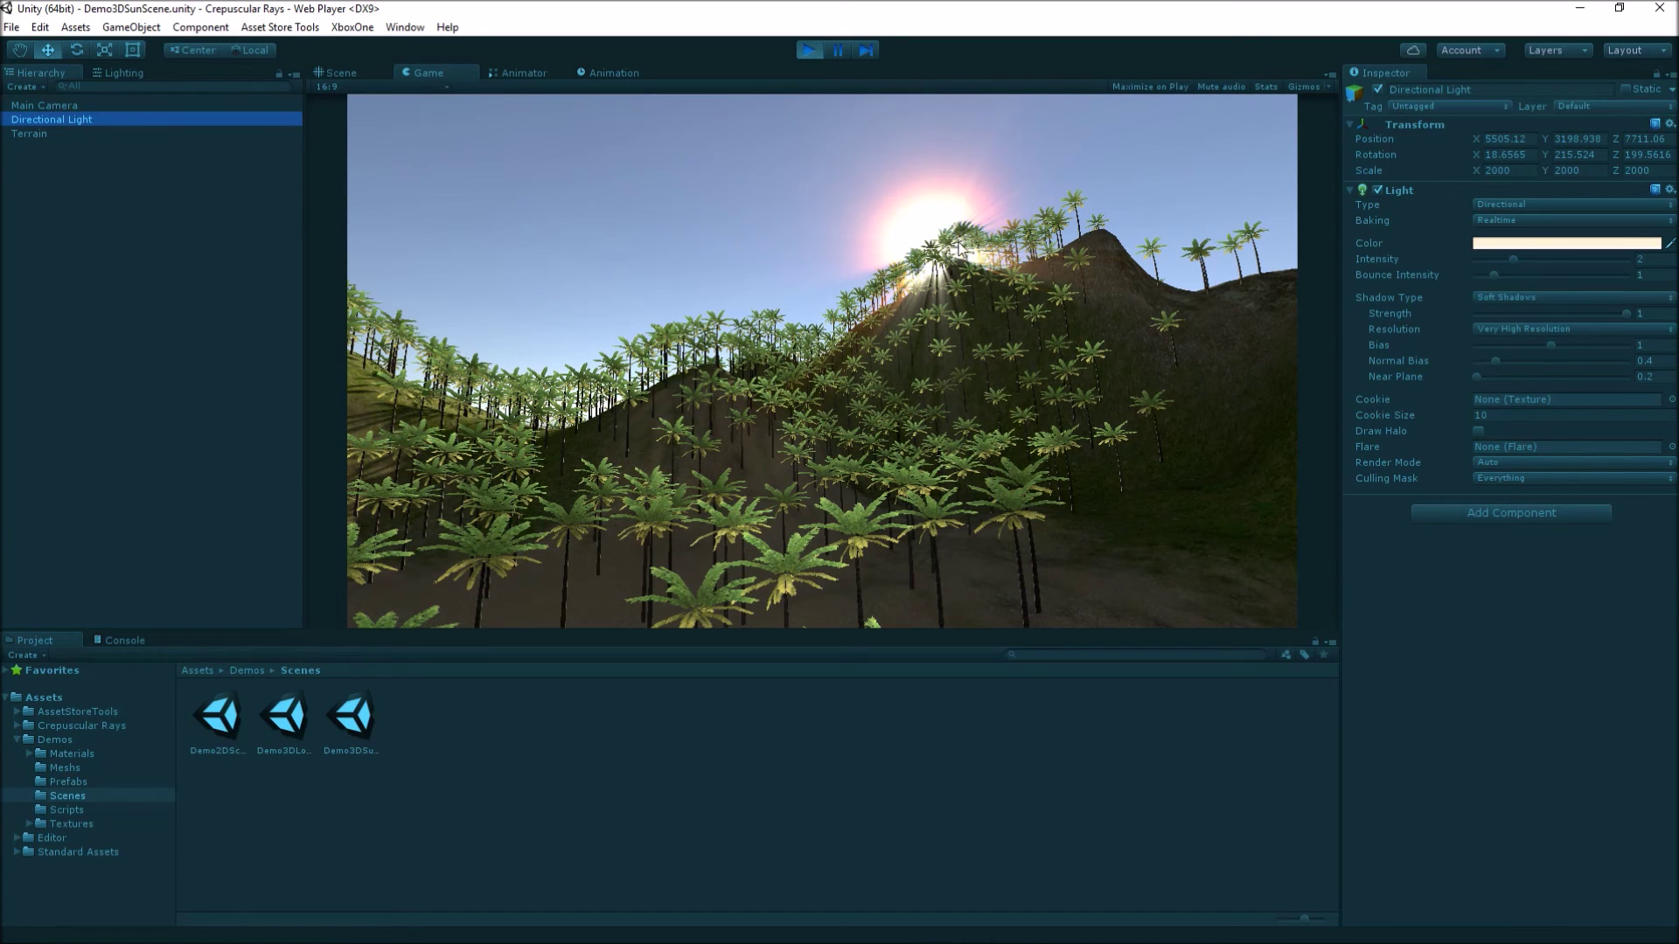
left_click(827, 376)
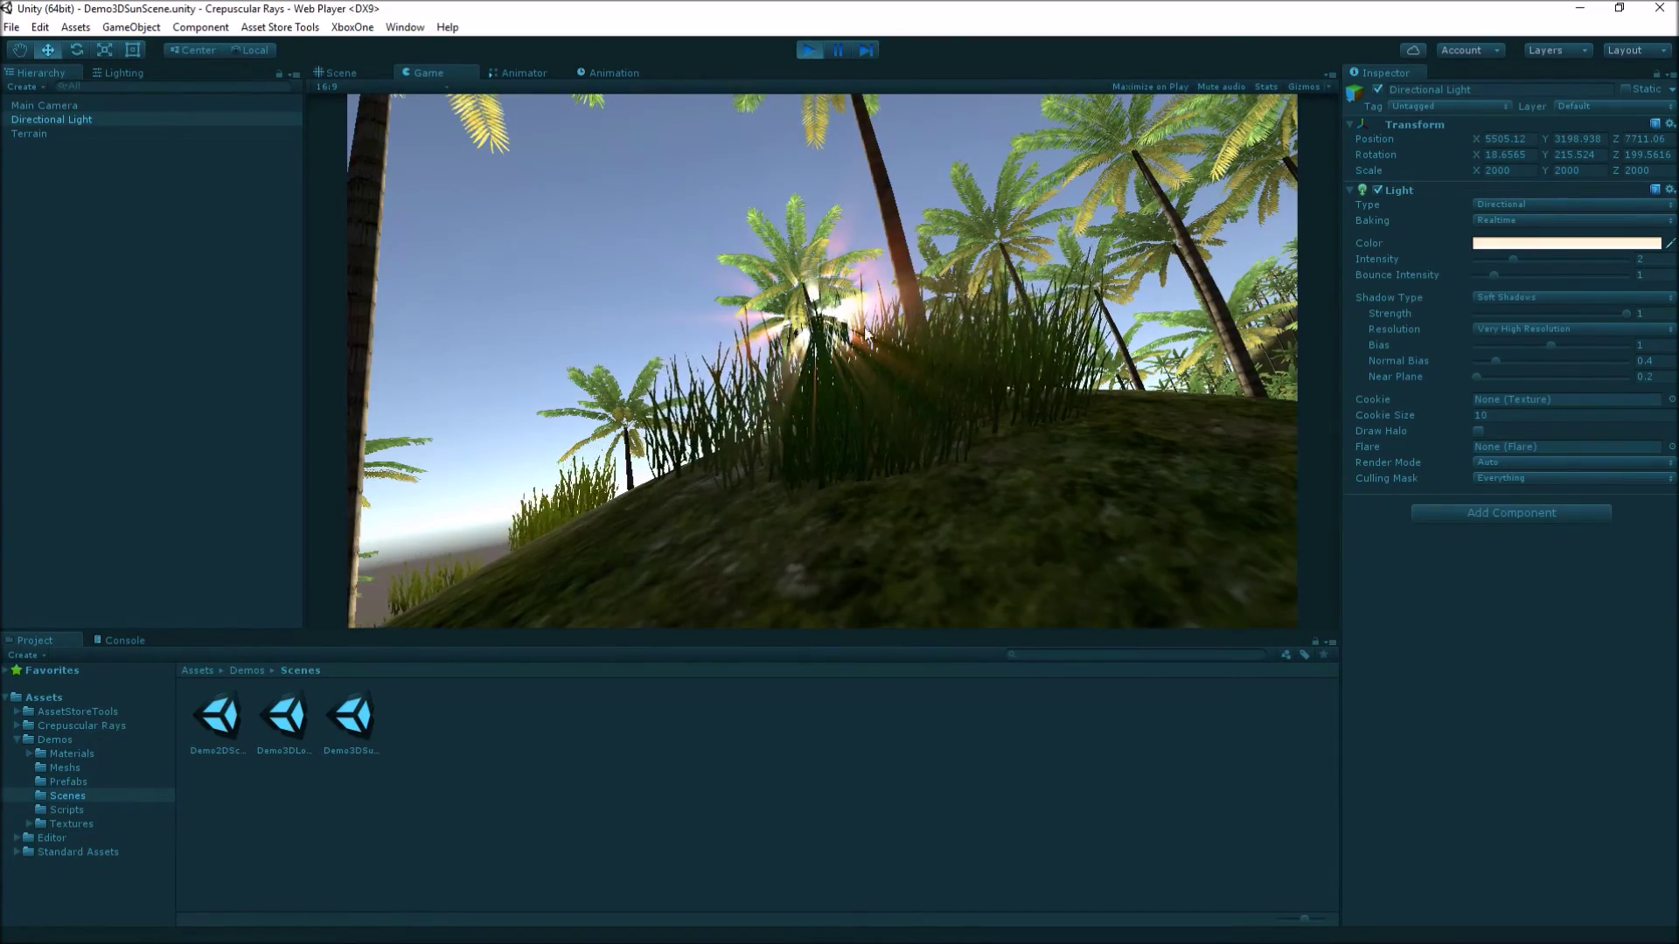
left_click(45, 105)
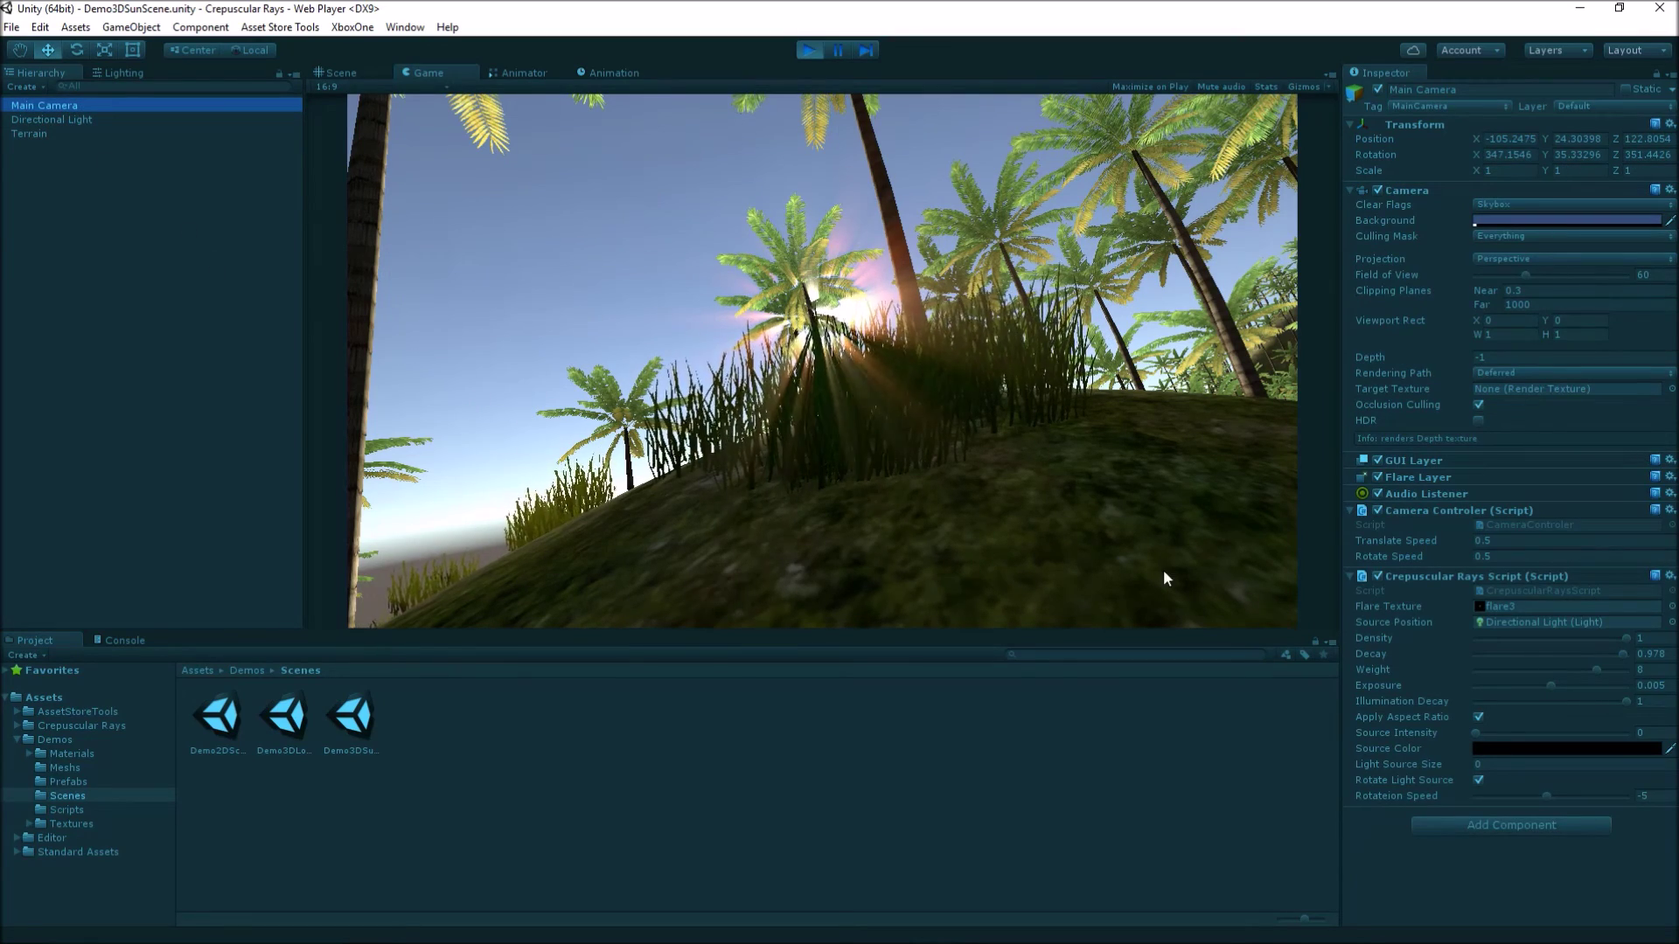
- Raise the Crepuscular Rays exposure to 0.05 and move the camera to see the brighter rays
left_click(1651, 686)
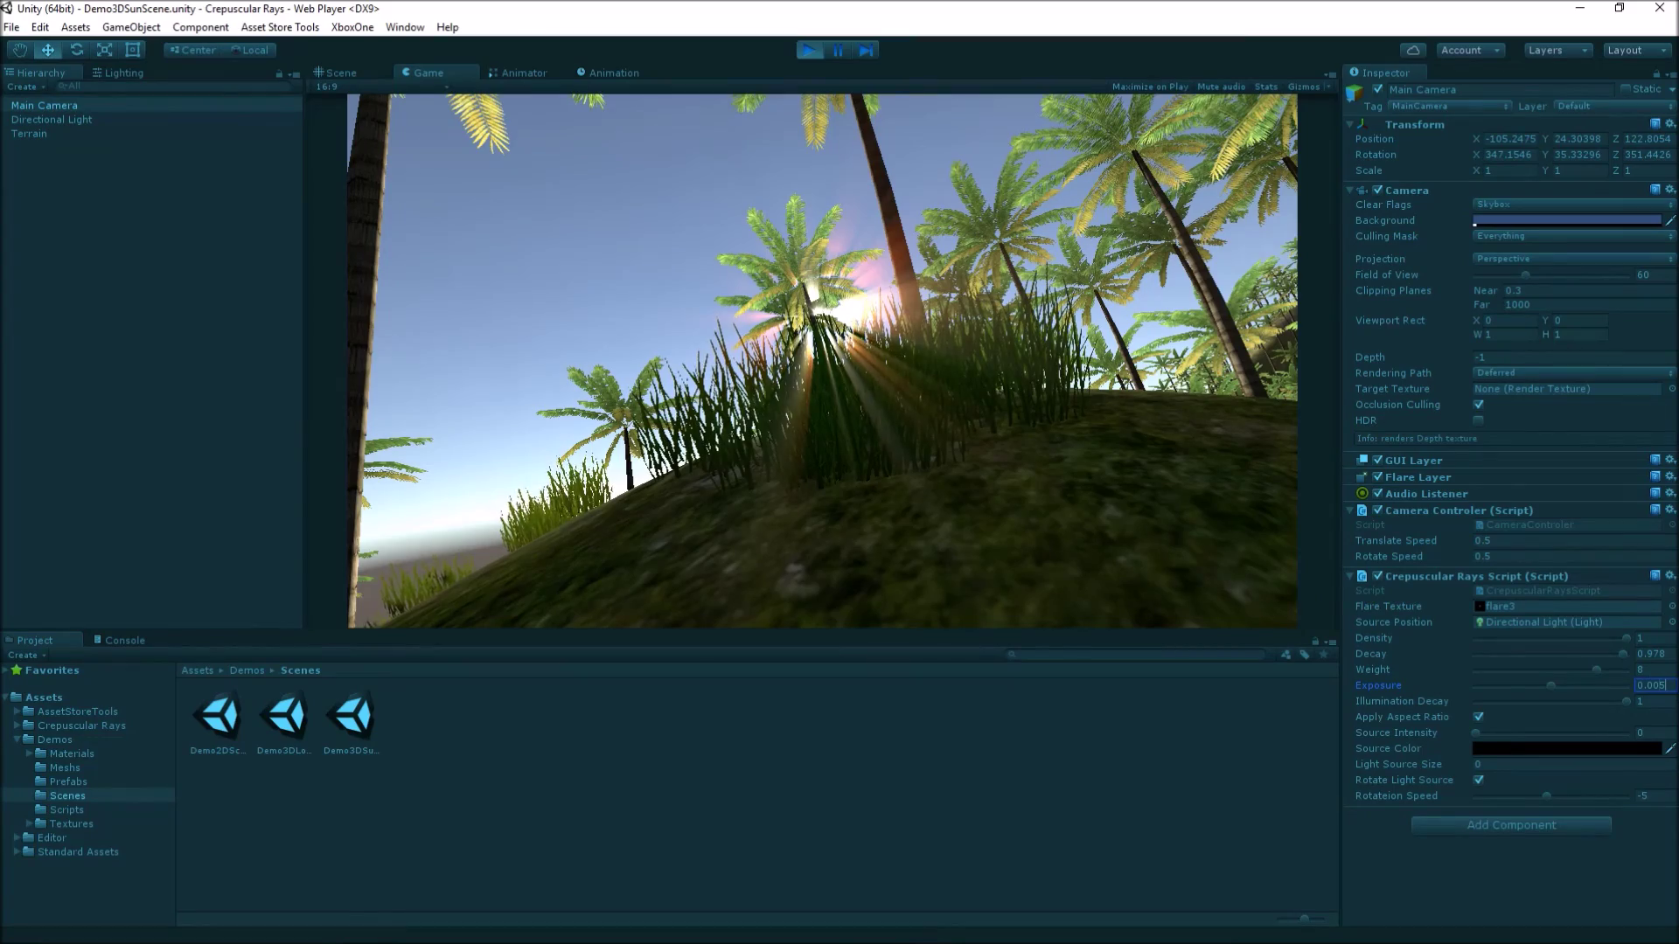
key("Left")
key("BackSpace")
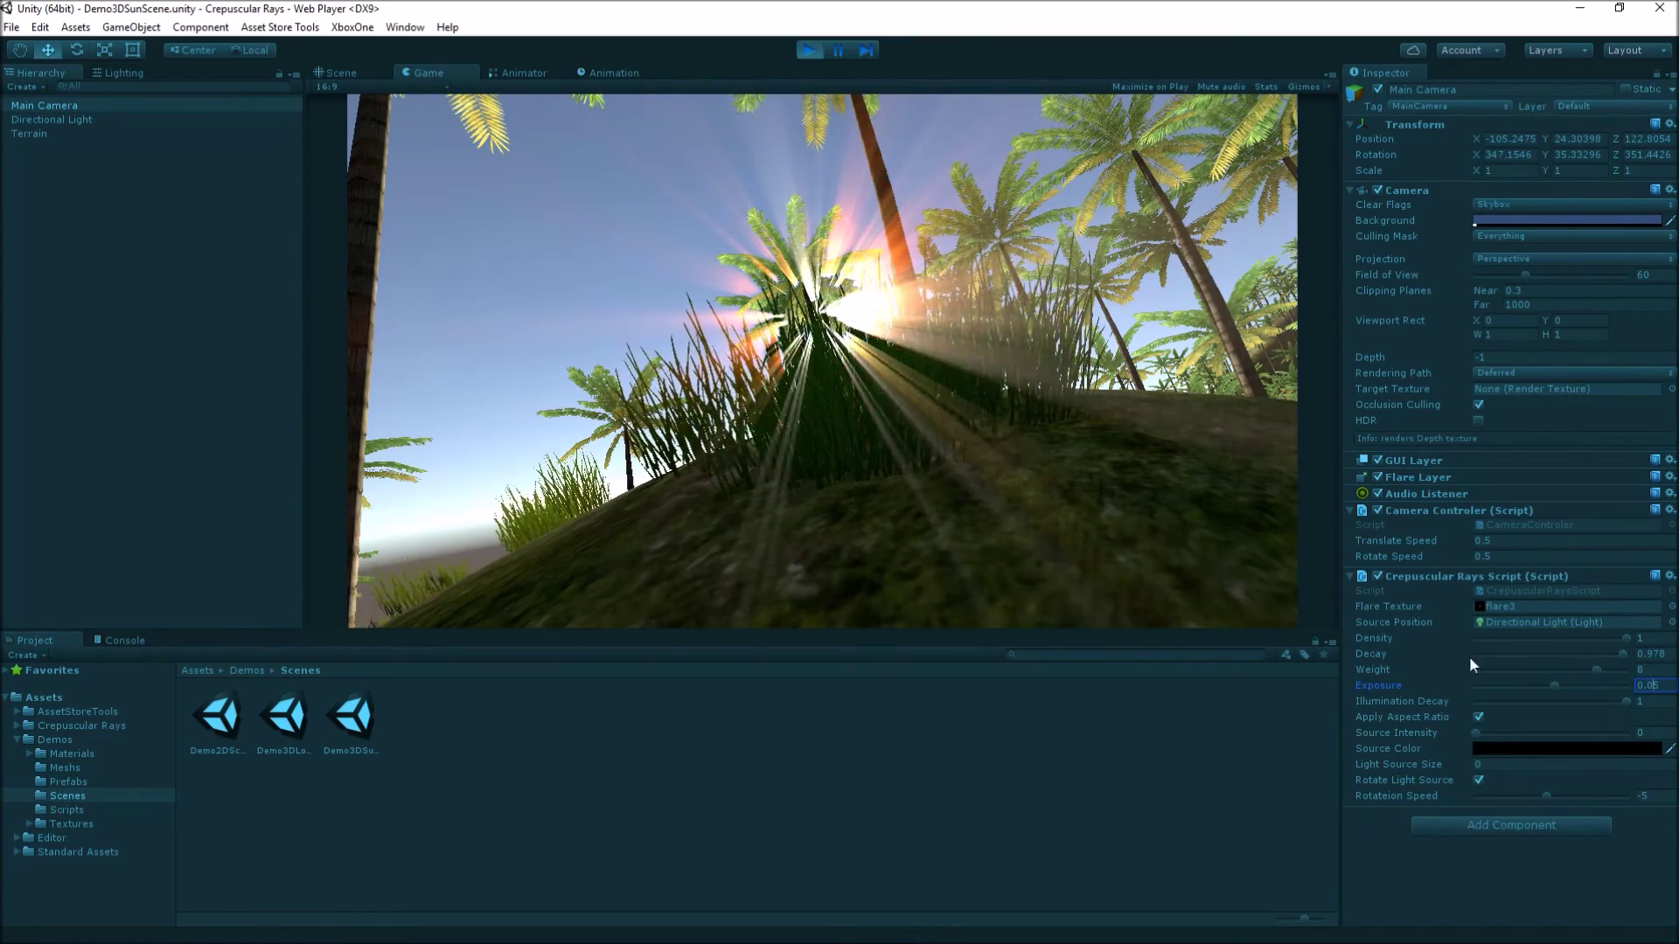
left_click(1093, 413)
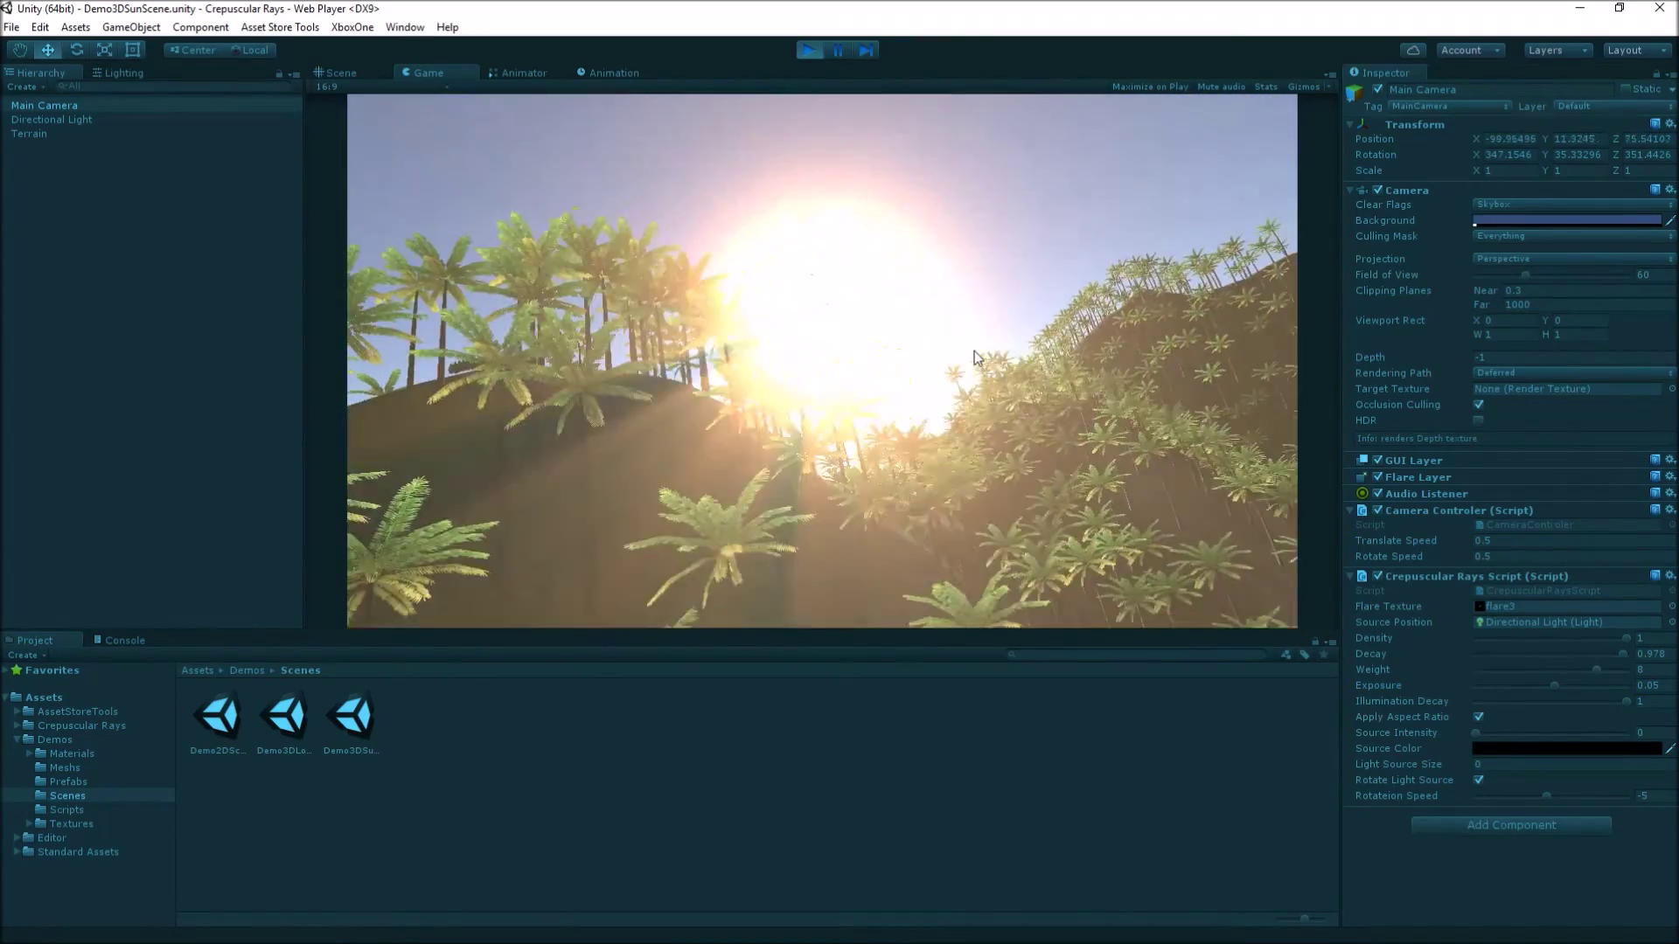
key("s")
key("d")
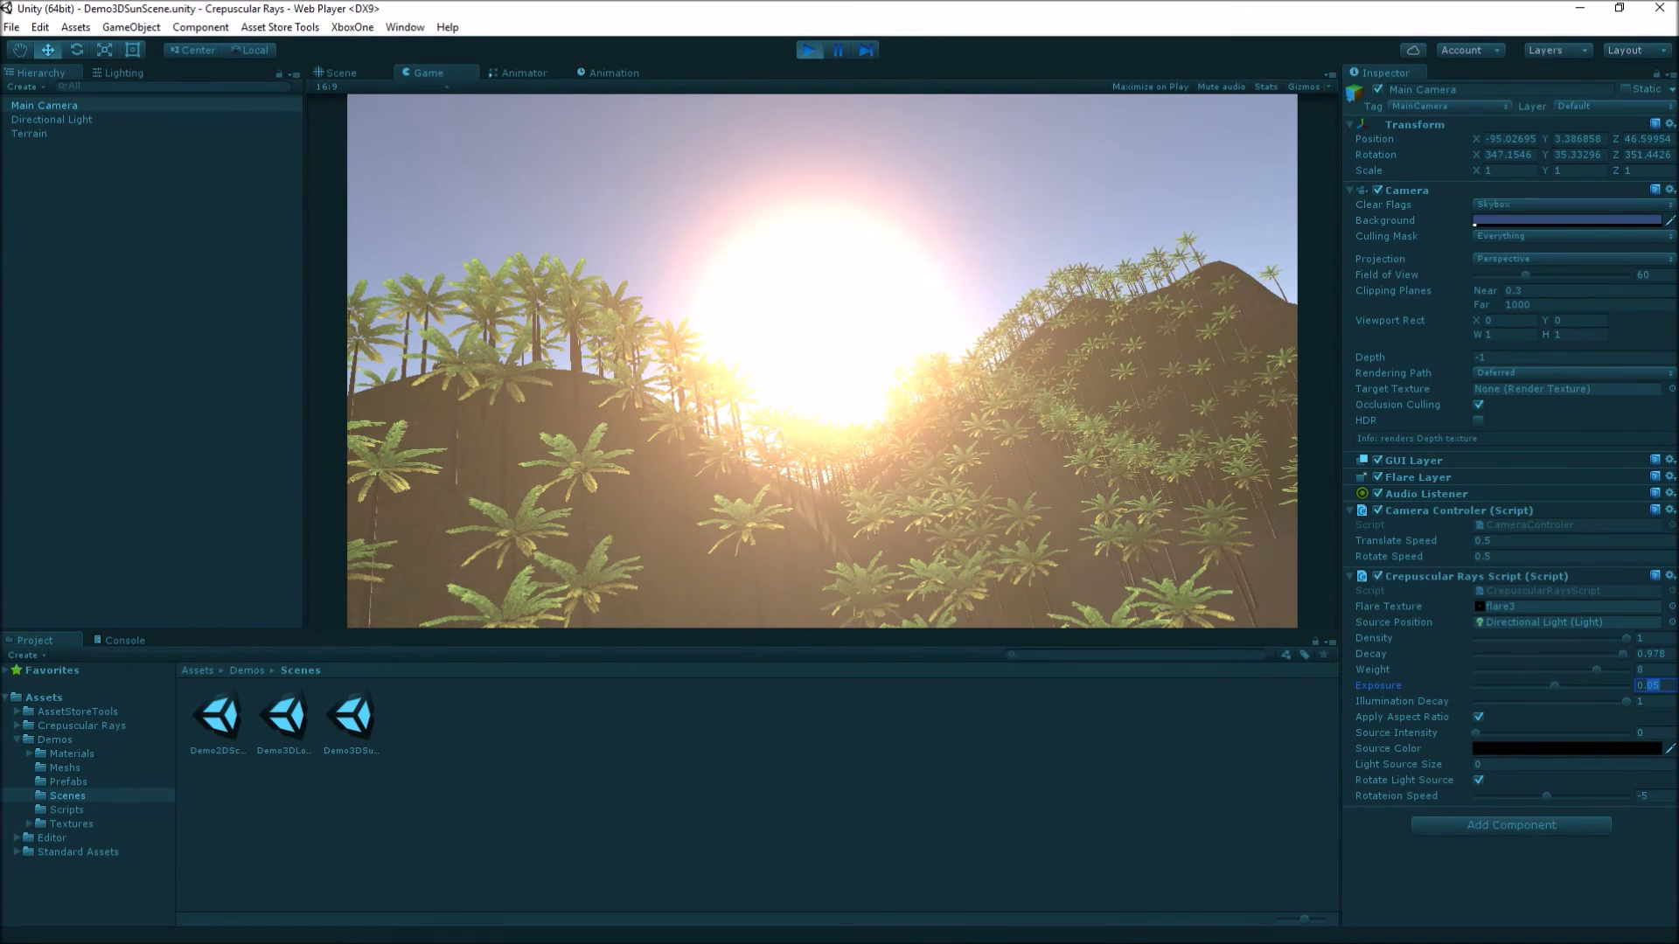
- Restore exposure to 0.005 and switch the Crepuscular Rays script off and back on
type("0.005")
left_click(1167, 518)
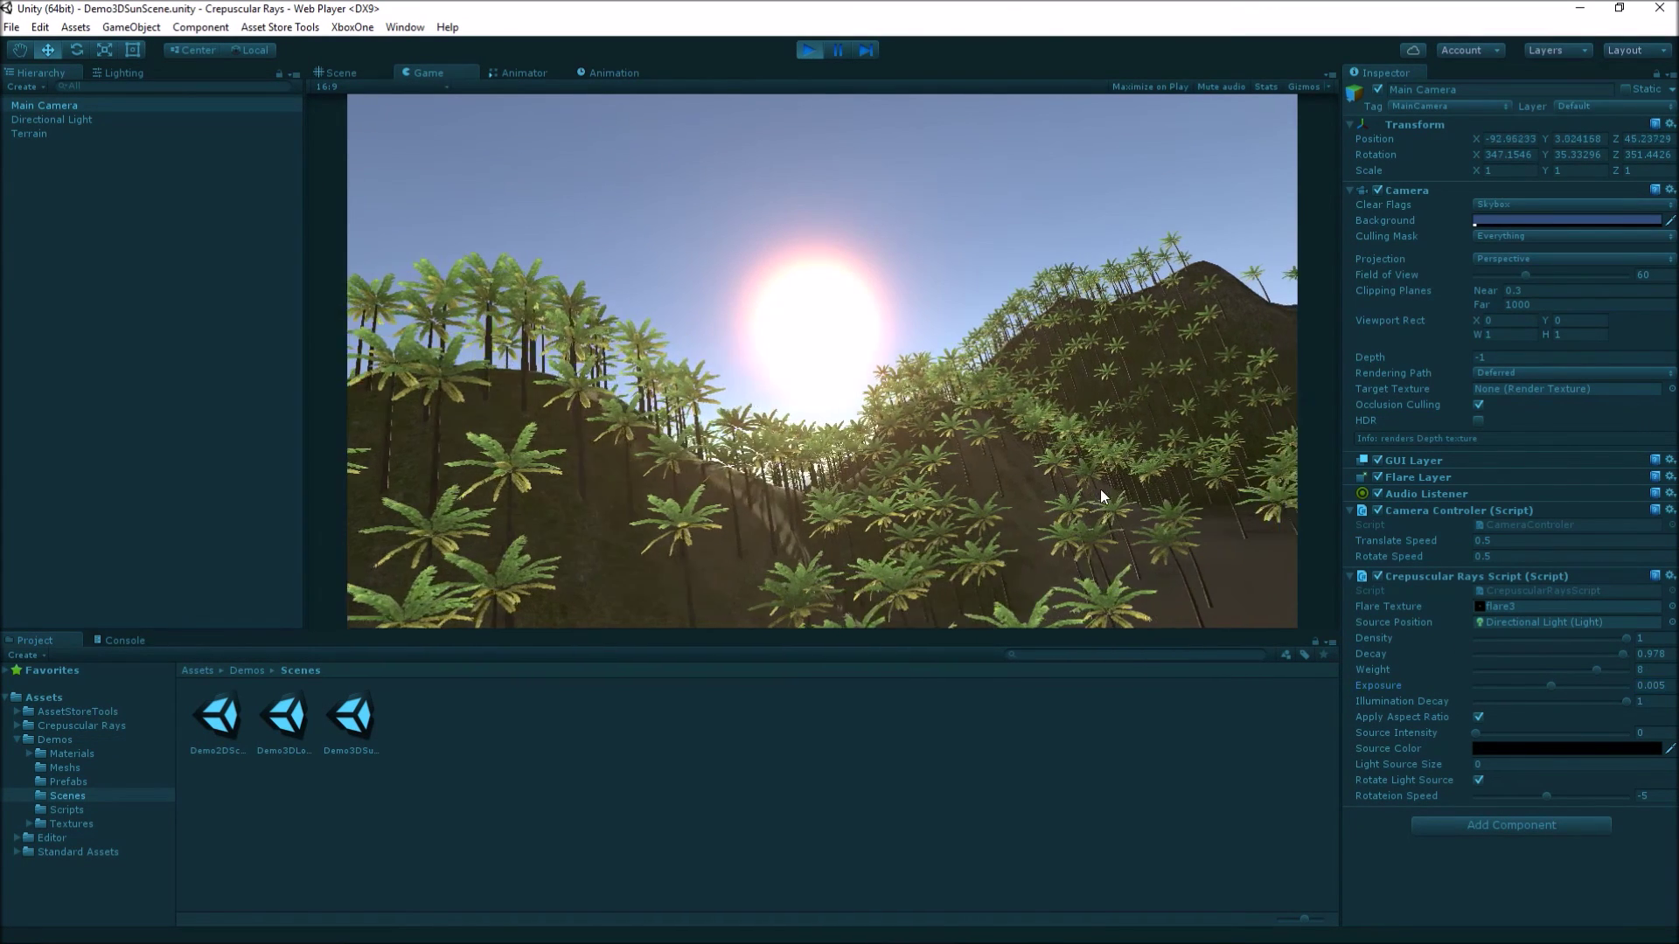
key("d")
left_click(1379, 577)
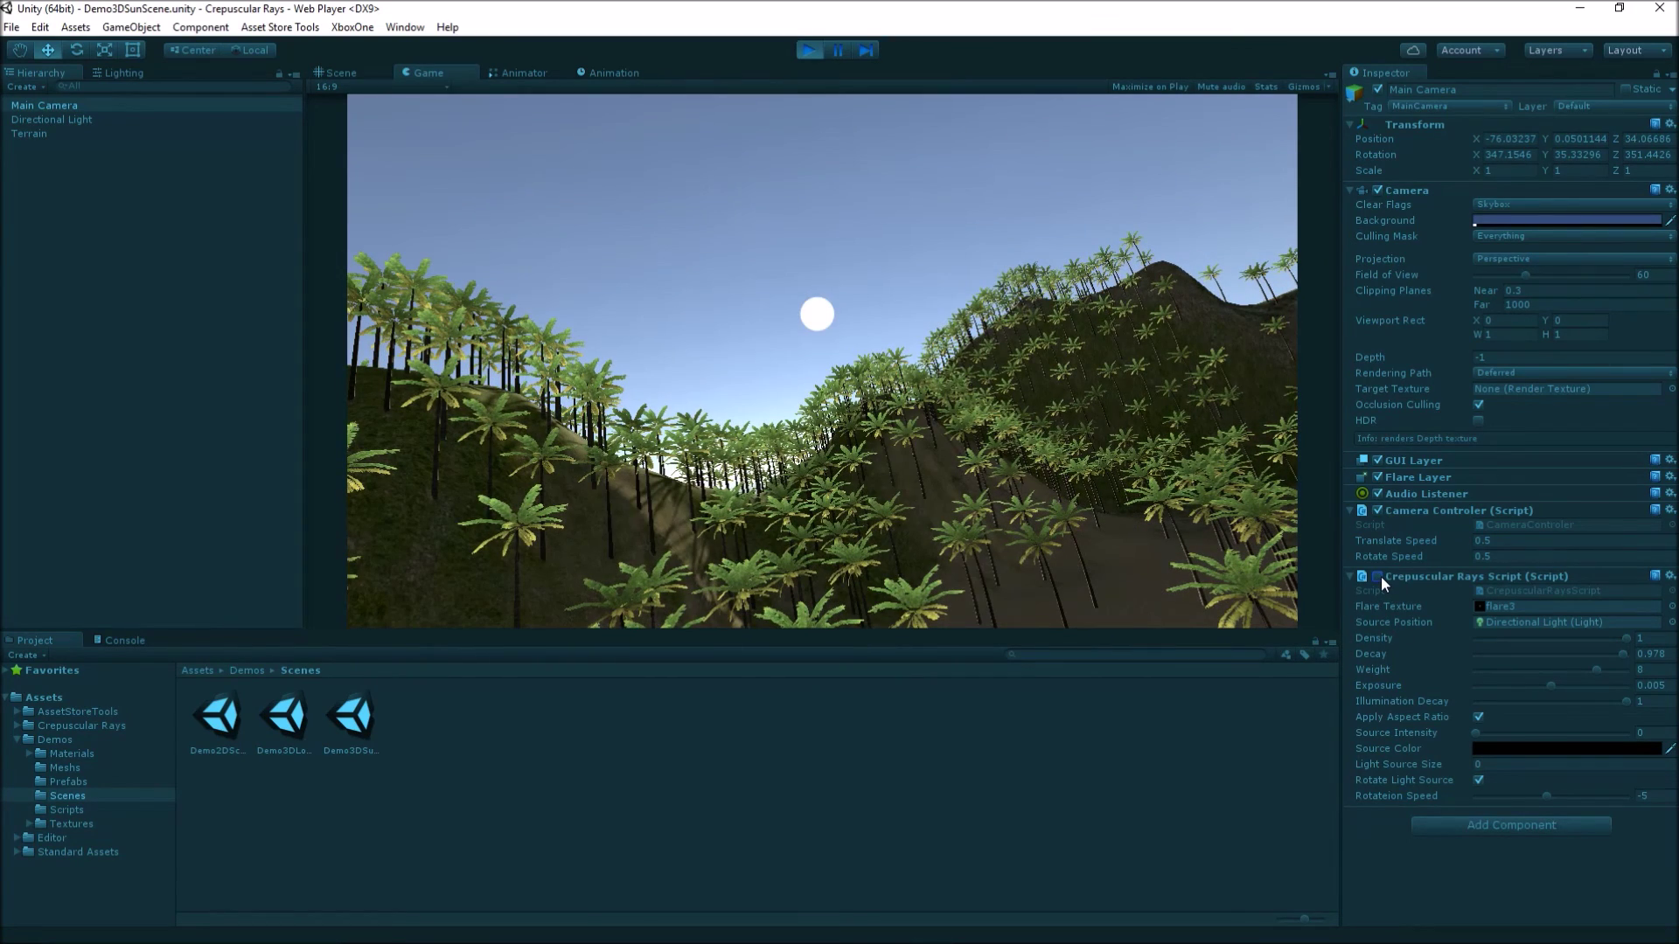
left_click(1379, 577)
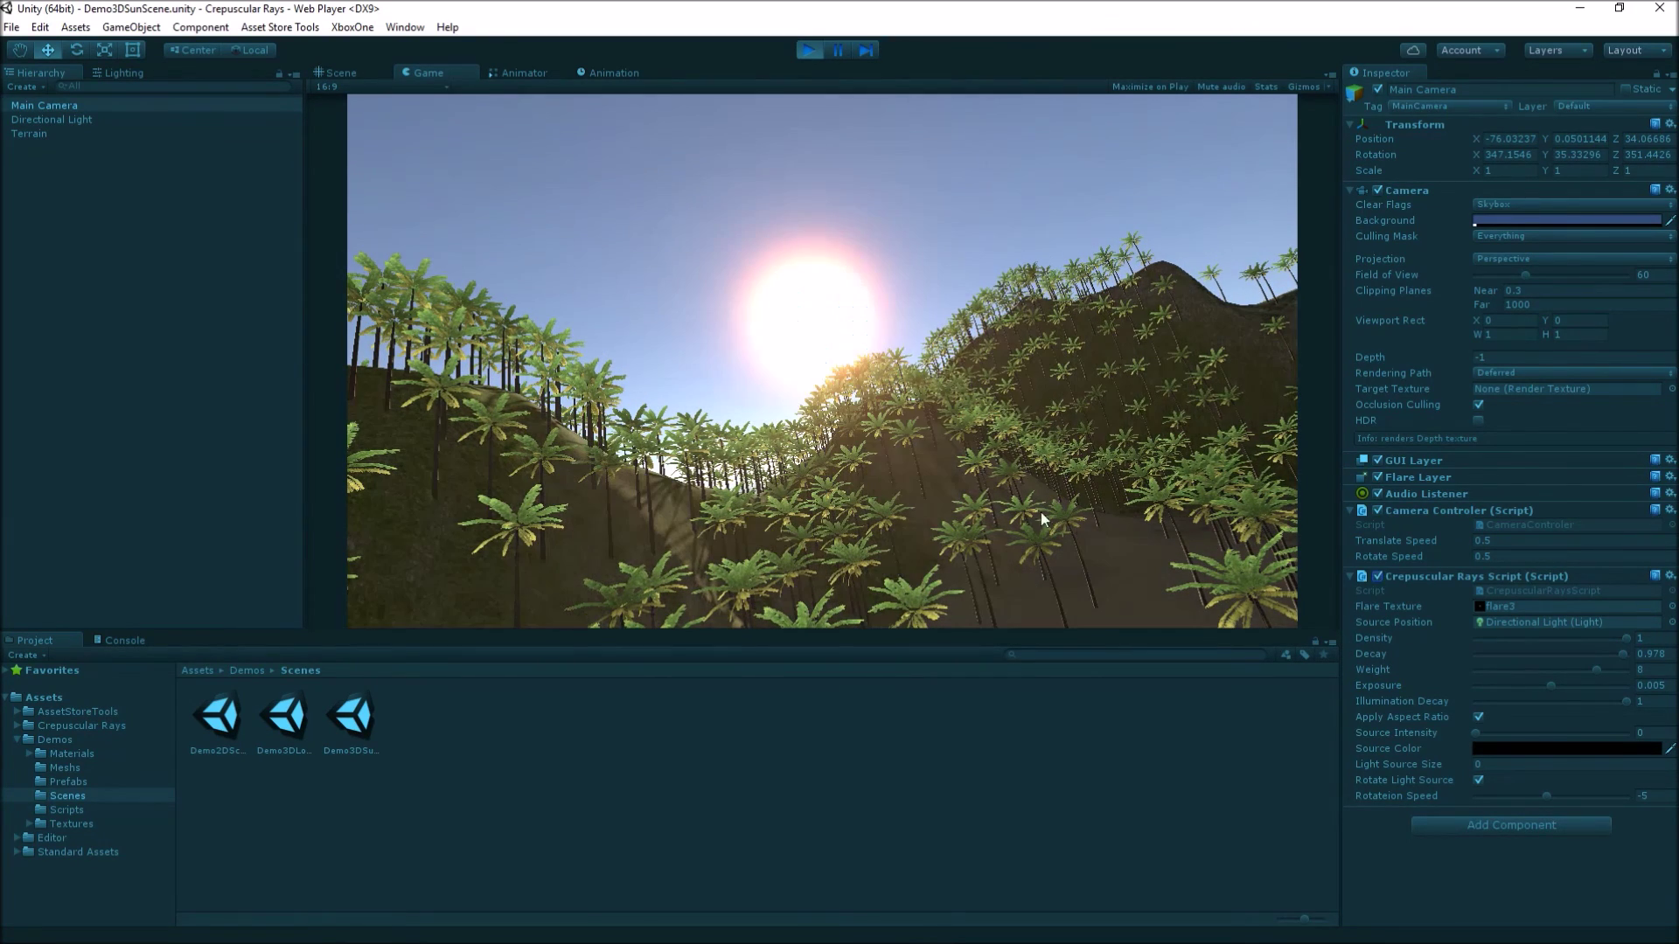
- Move the camera across the terrain to view rays over the ridge, then stop Play mode
key("d")
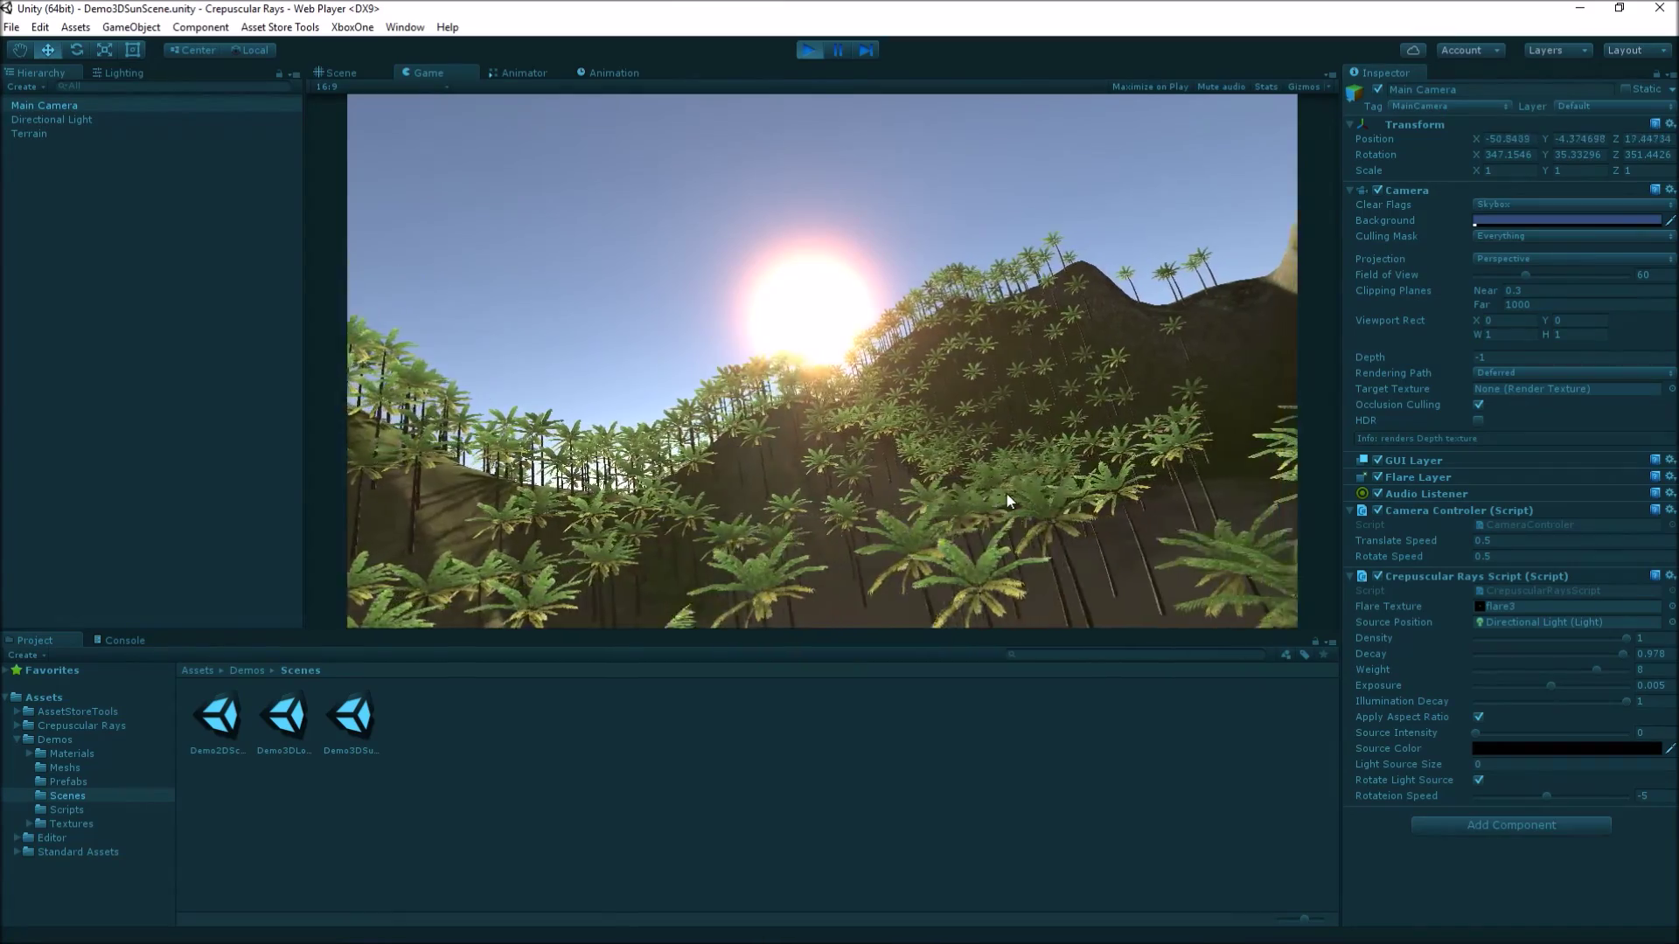
key("d")
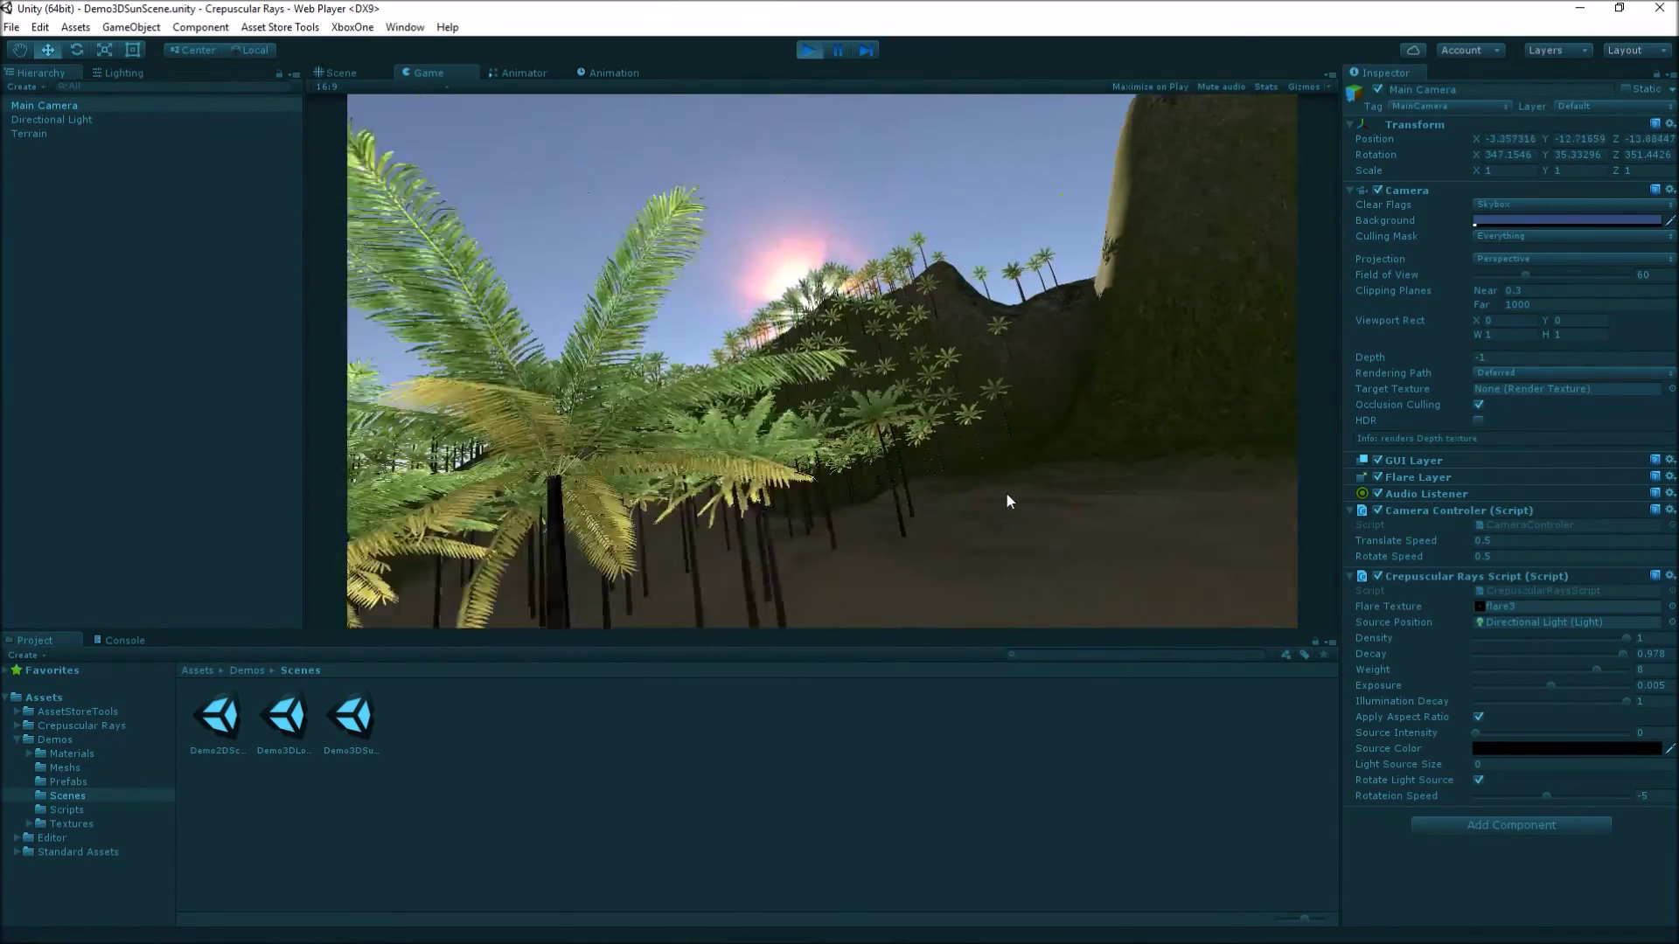
key("w")
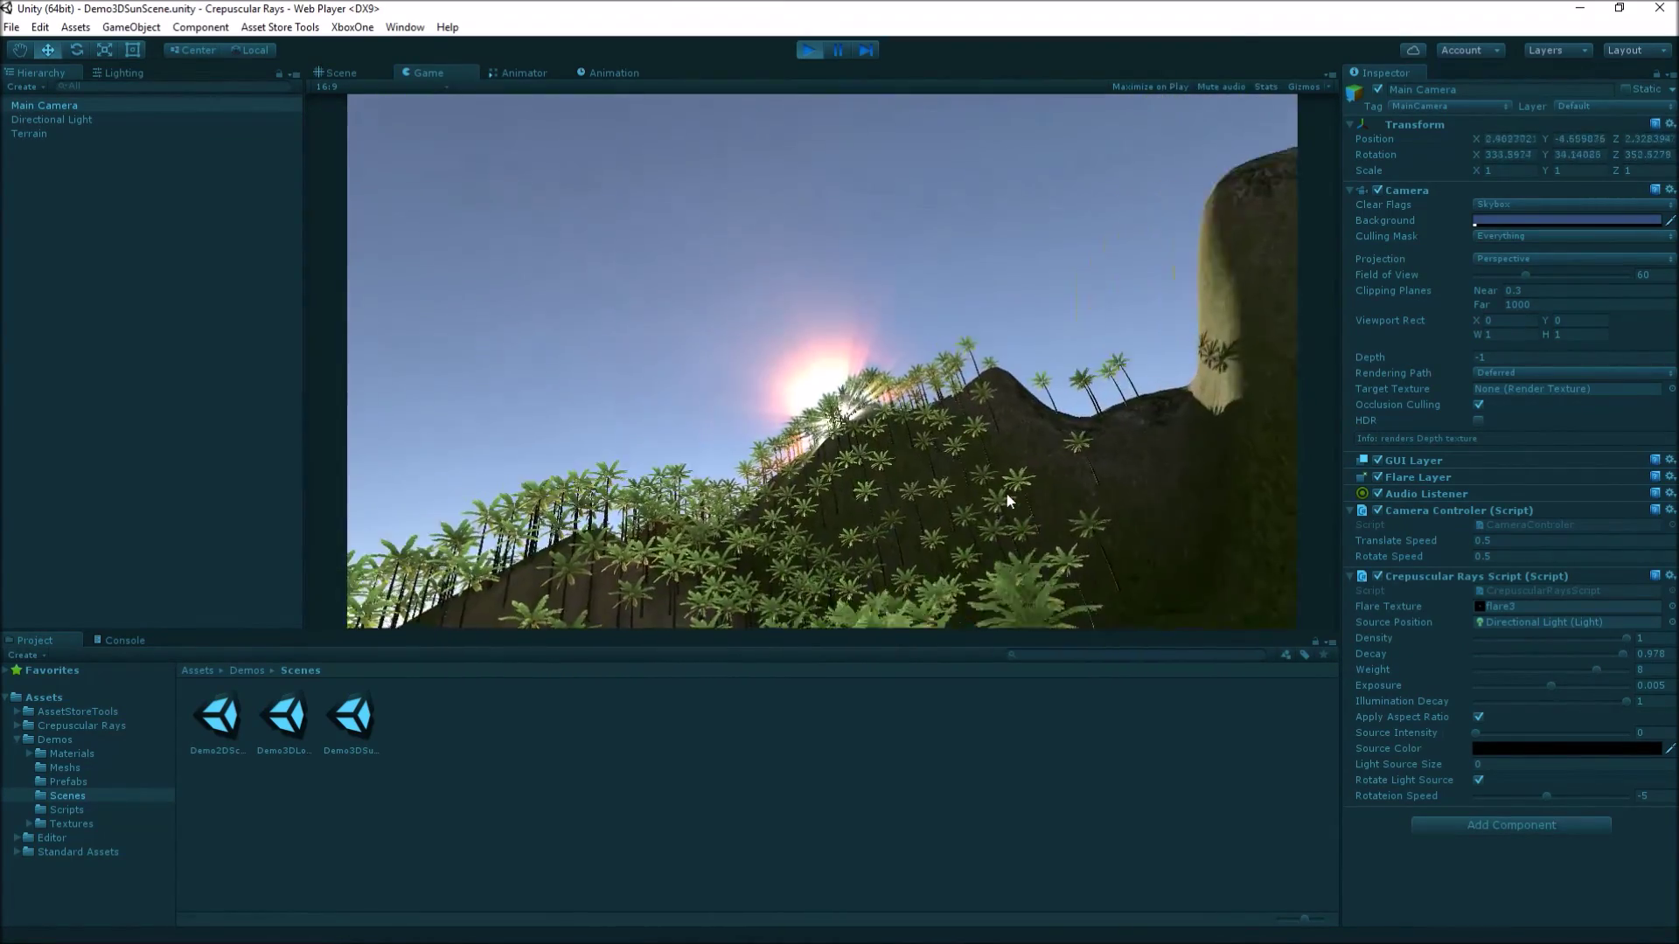
key("a")
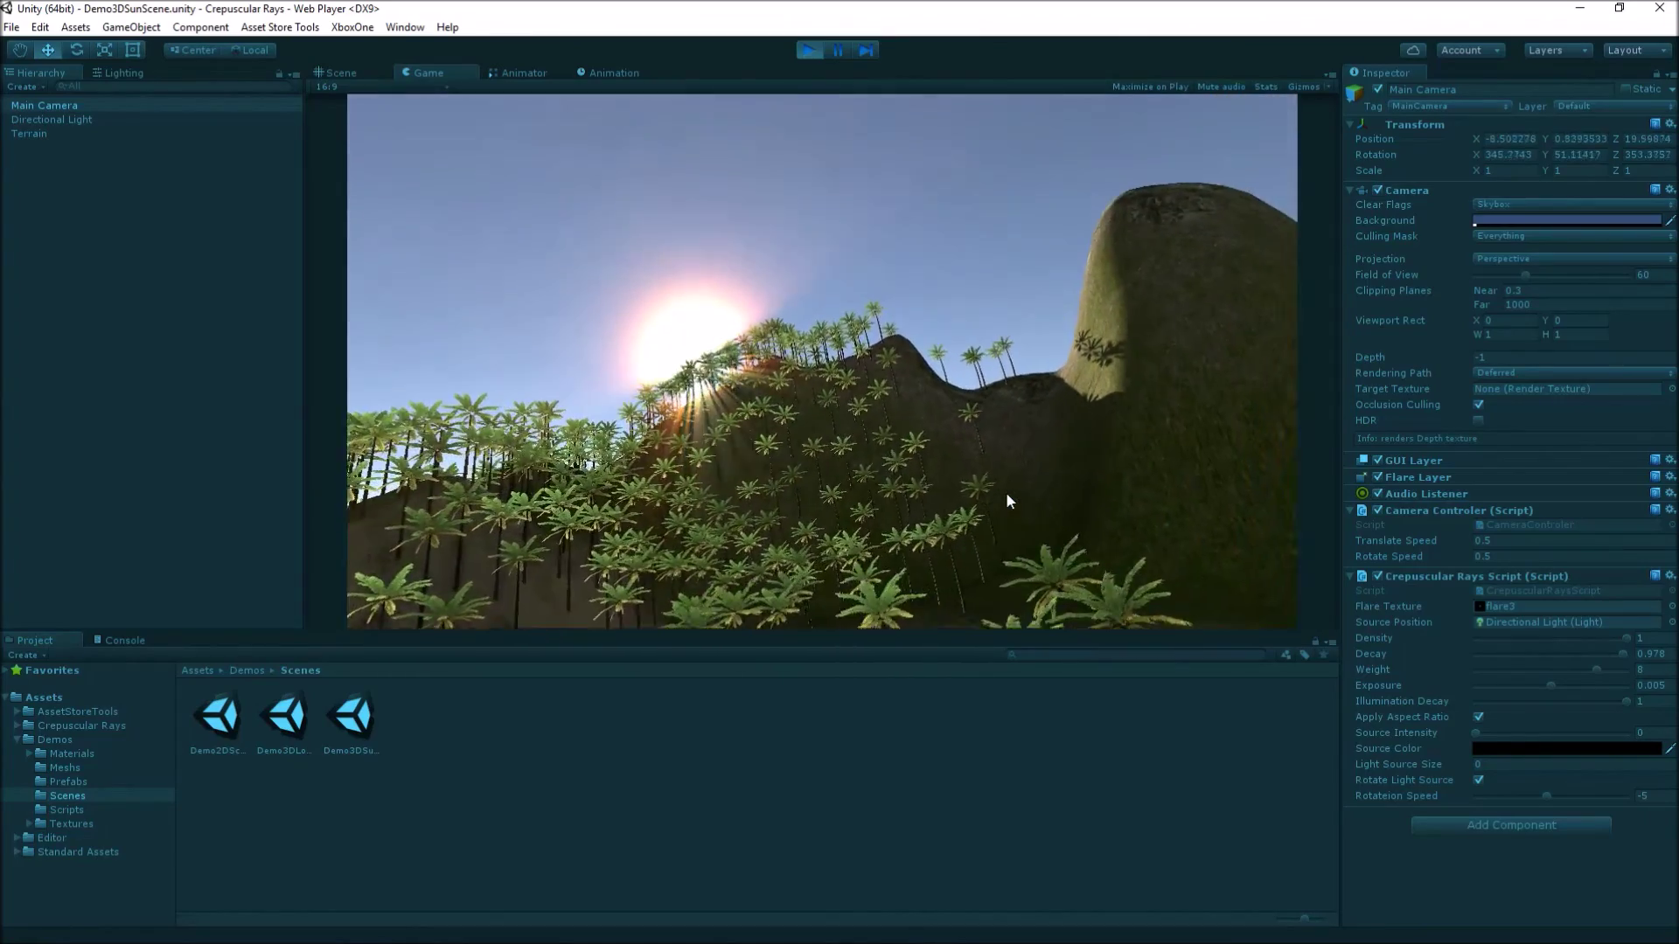
key("d")
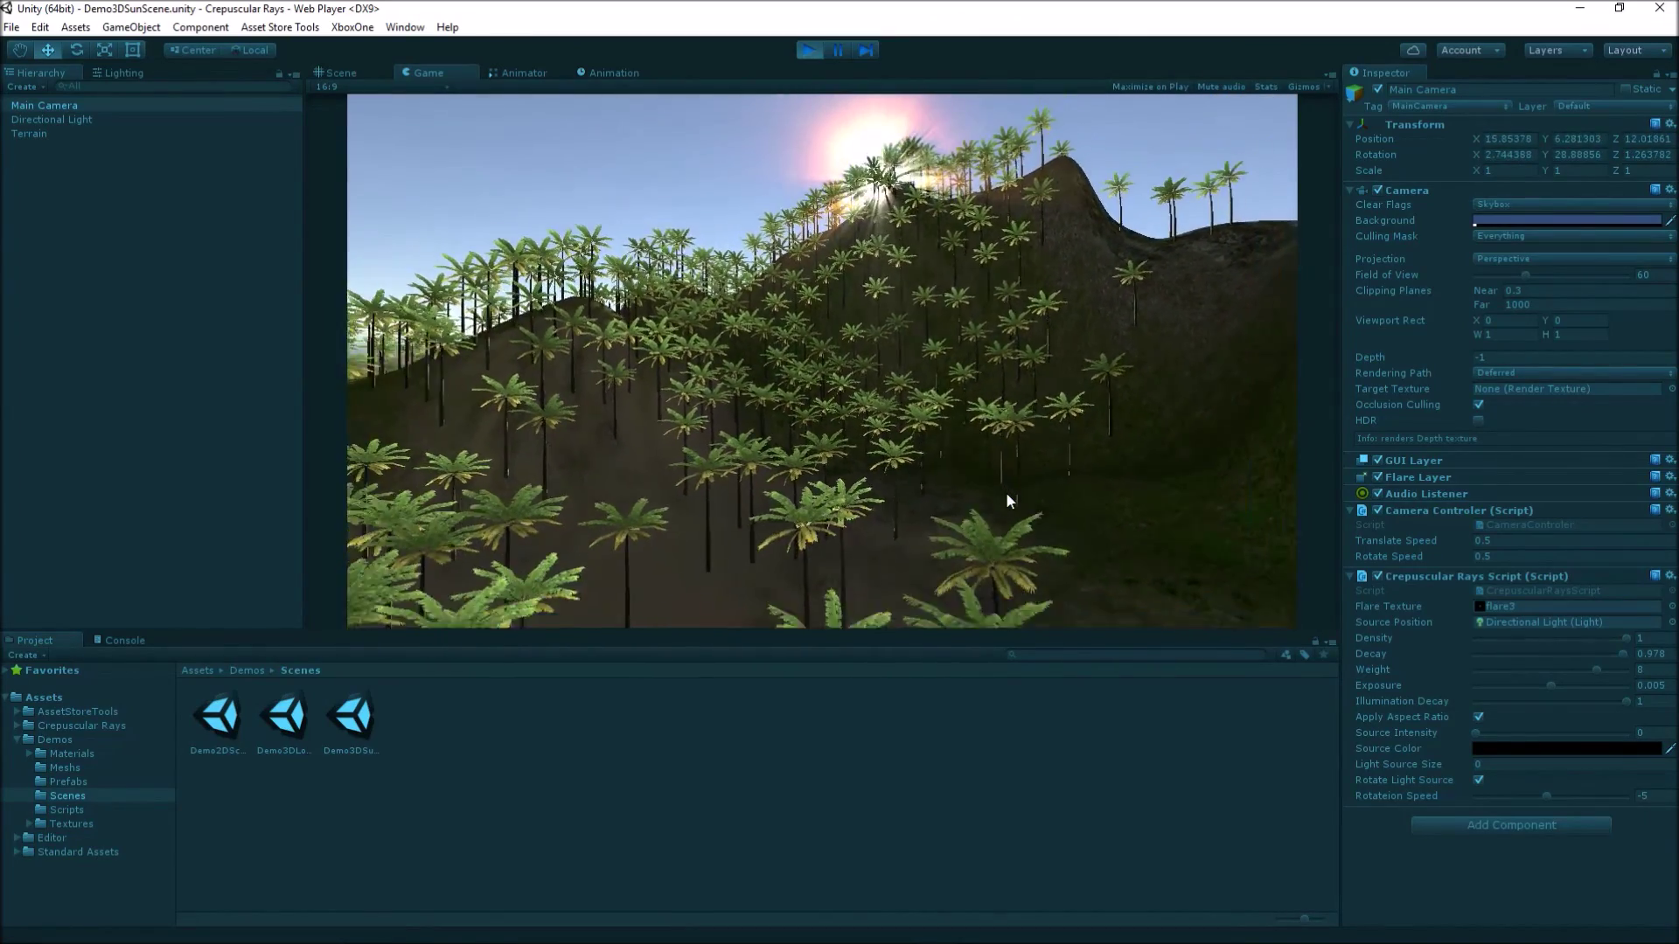
key("w")
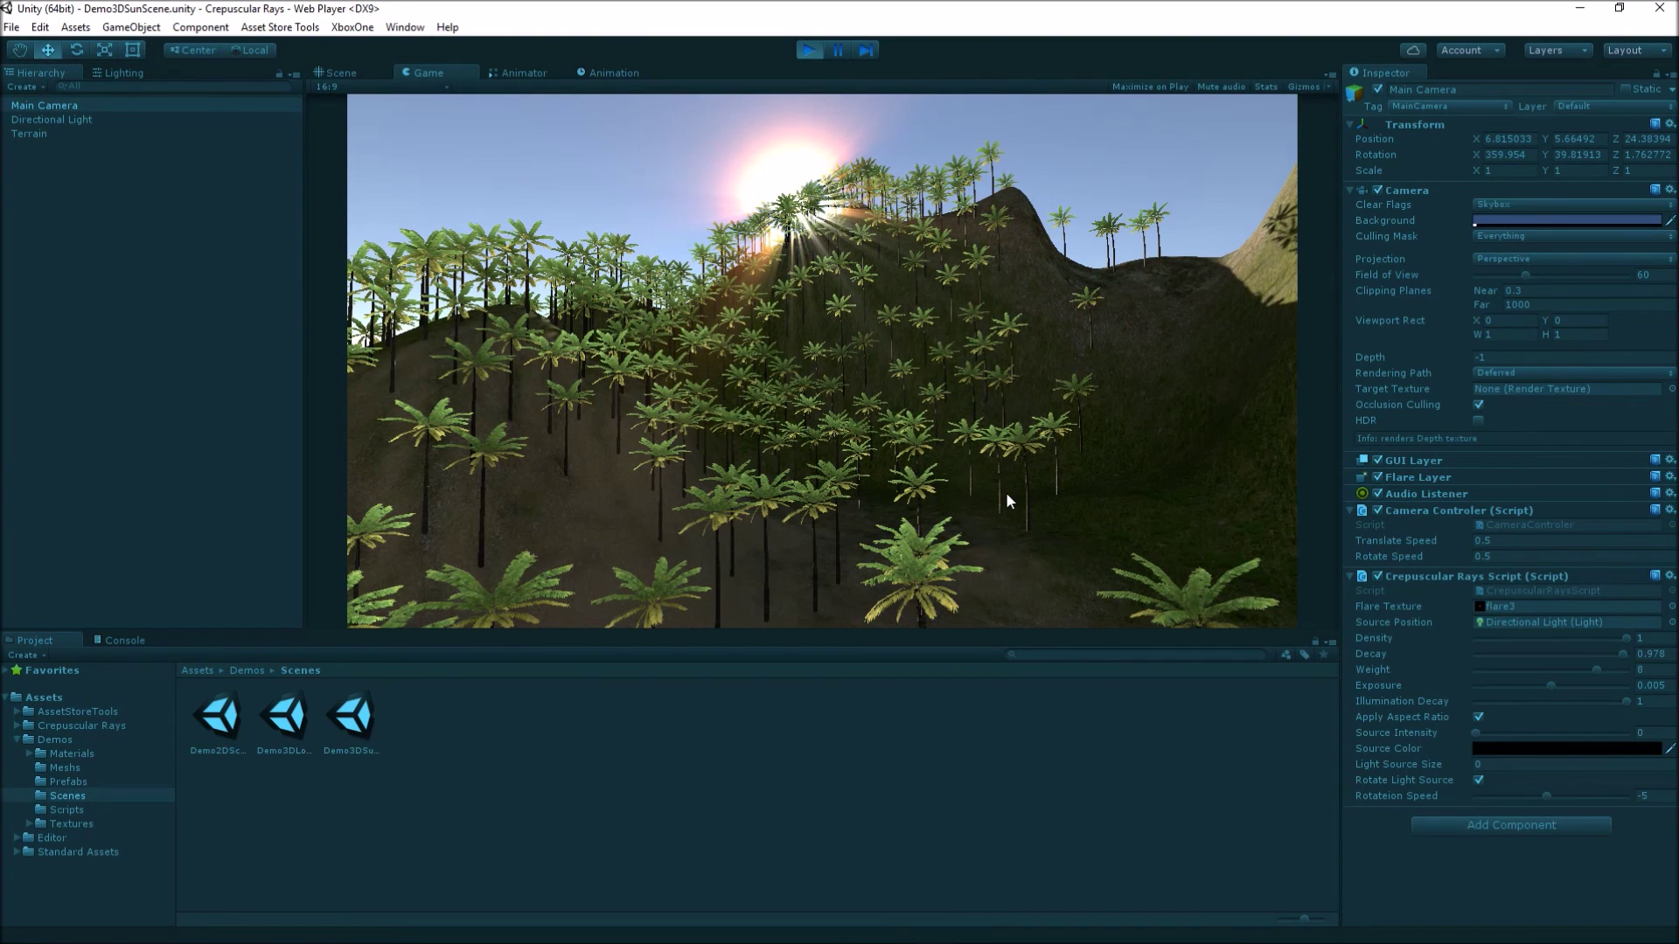
left_click(803, 52)
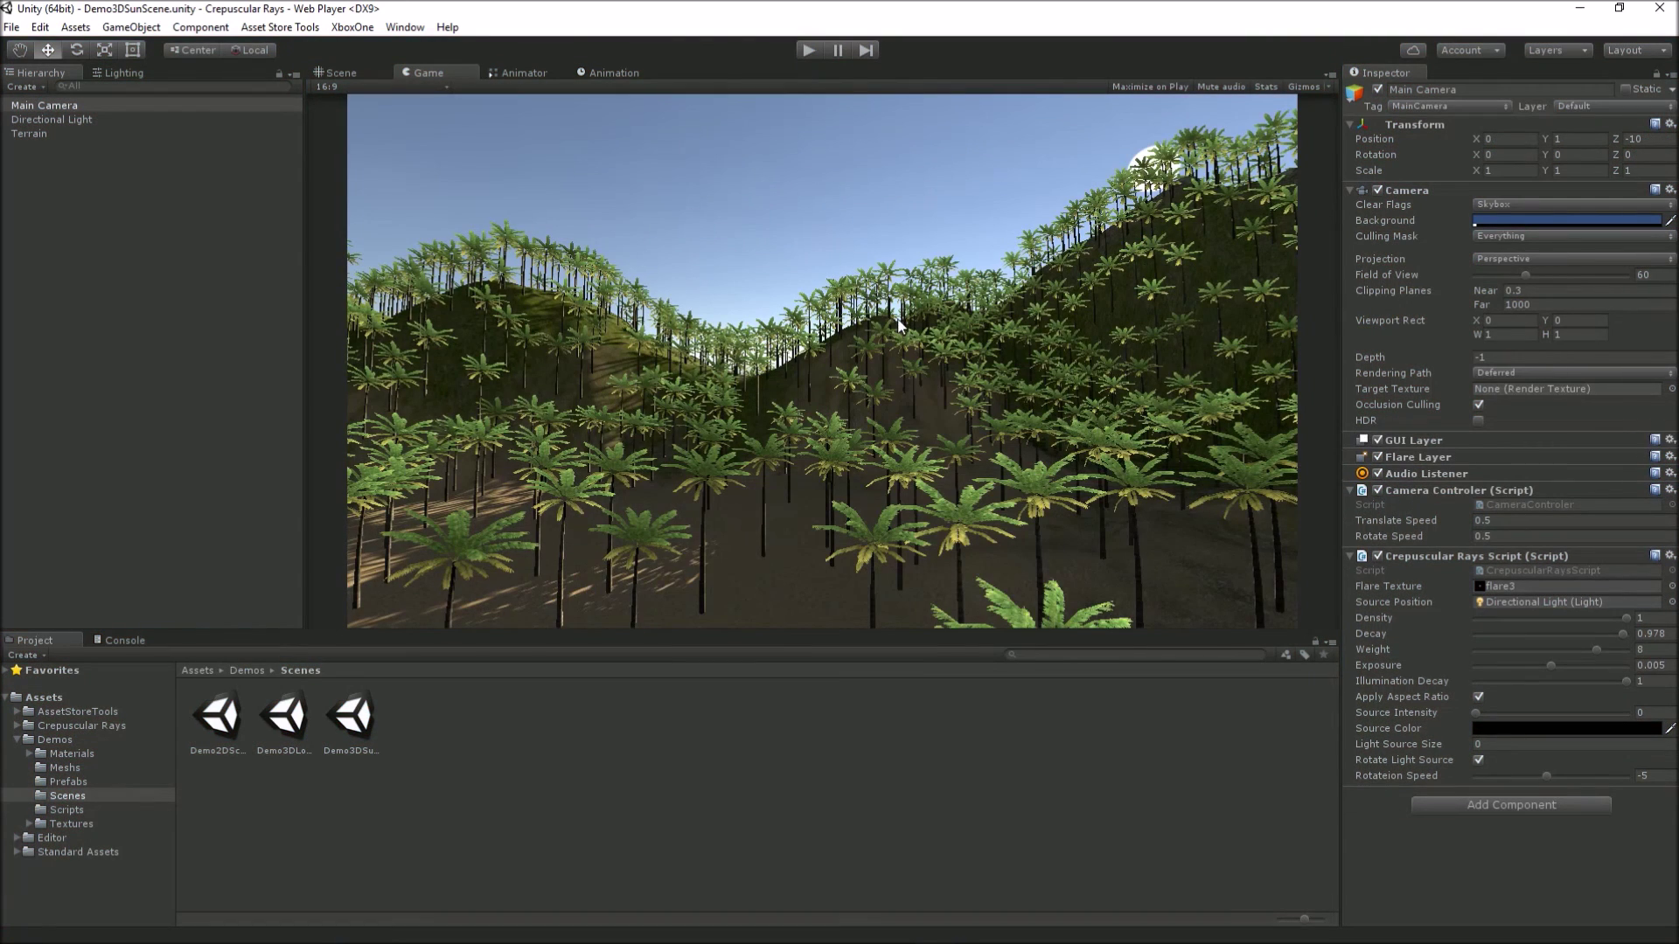